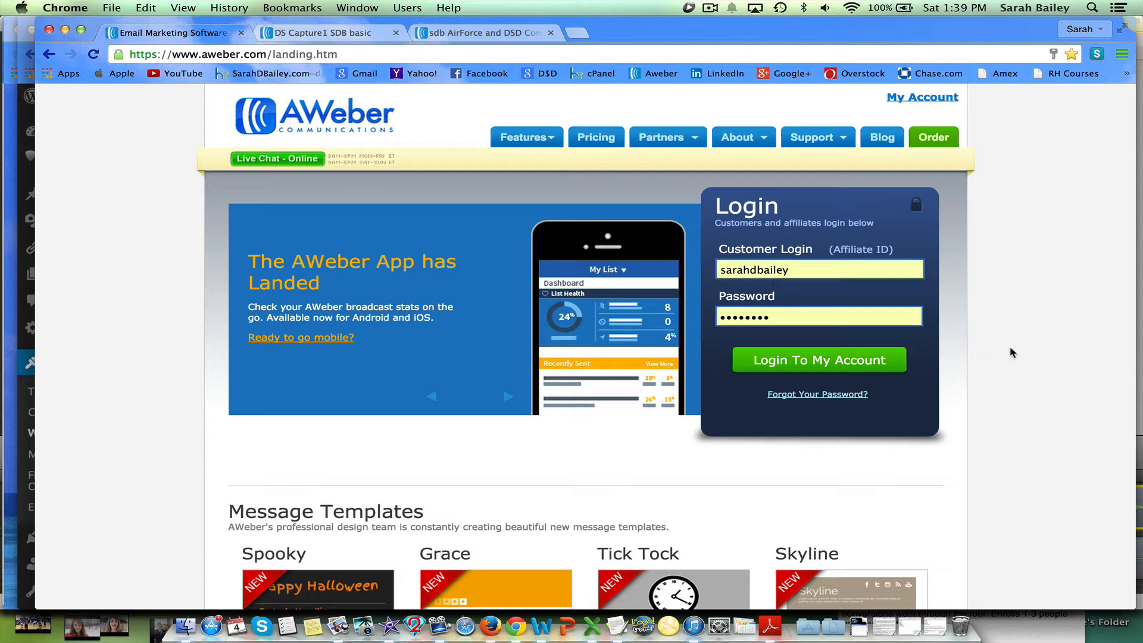
Browse the existing sign-up form pages in the other browser tabs, then return to the AWeber login tab.
{"action": "left_click", "coordinate": [308, 33]}
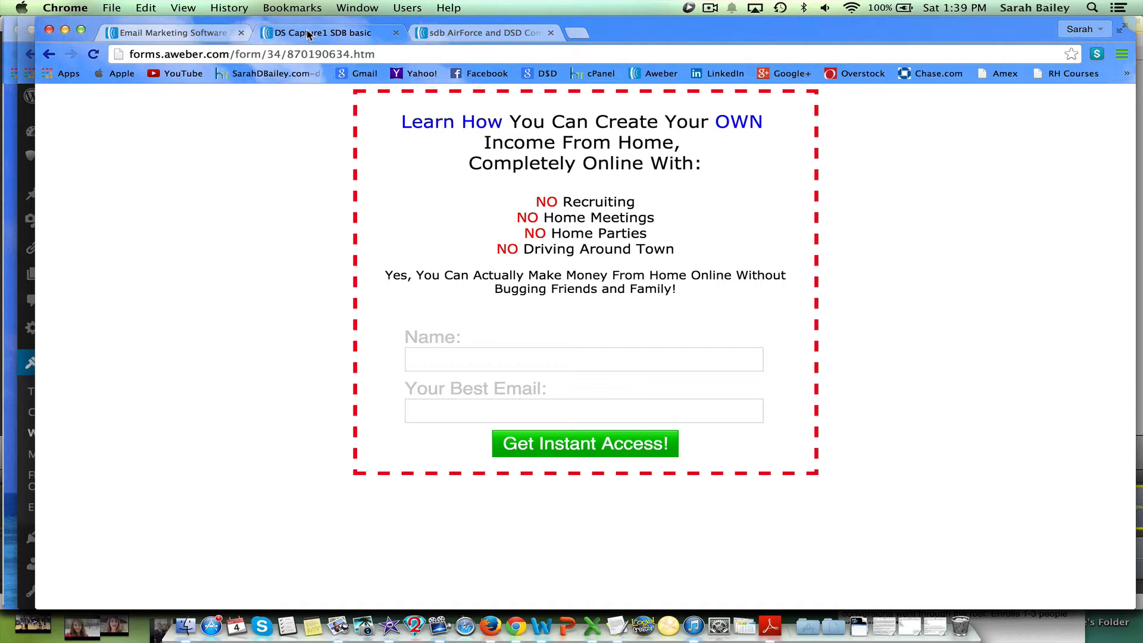
{"action": "left_click", "coordinate": [423, 34]}
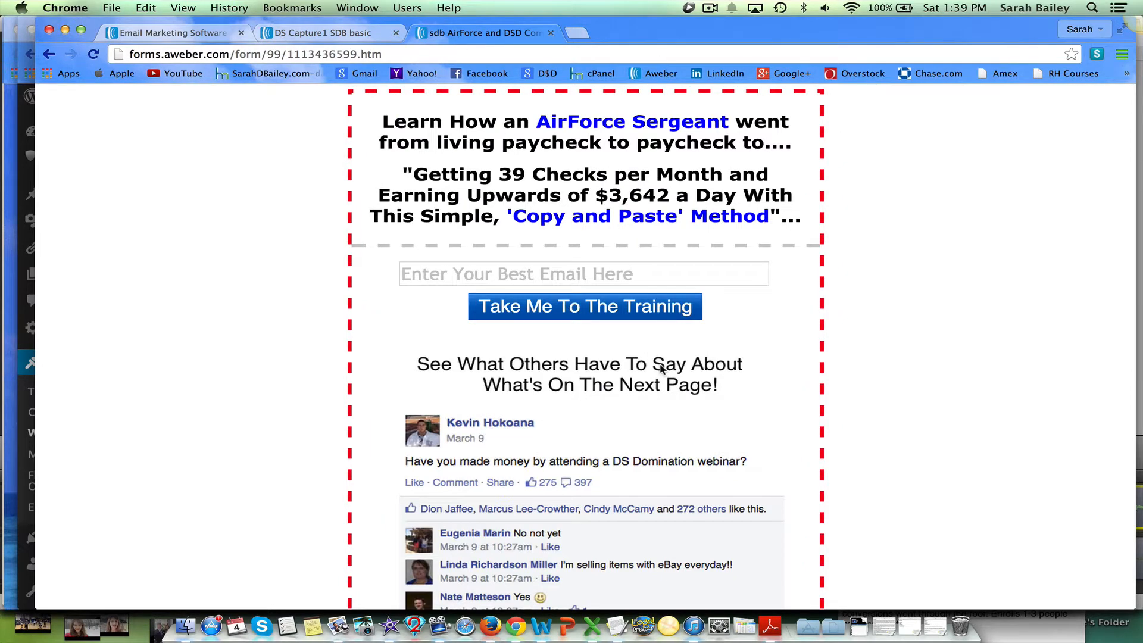
{"action": "scroll", "coordinate": [661, 369], "scroll_direction": "down", "scroll_amount": 3}
{"action": "scroll", "coordinate": [661, 369], "scroll_direction": "down", "scroll_amount": 5}
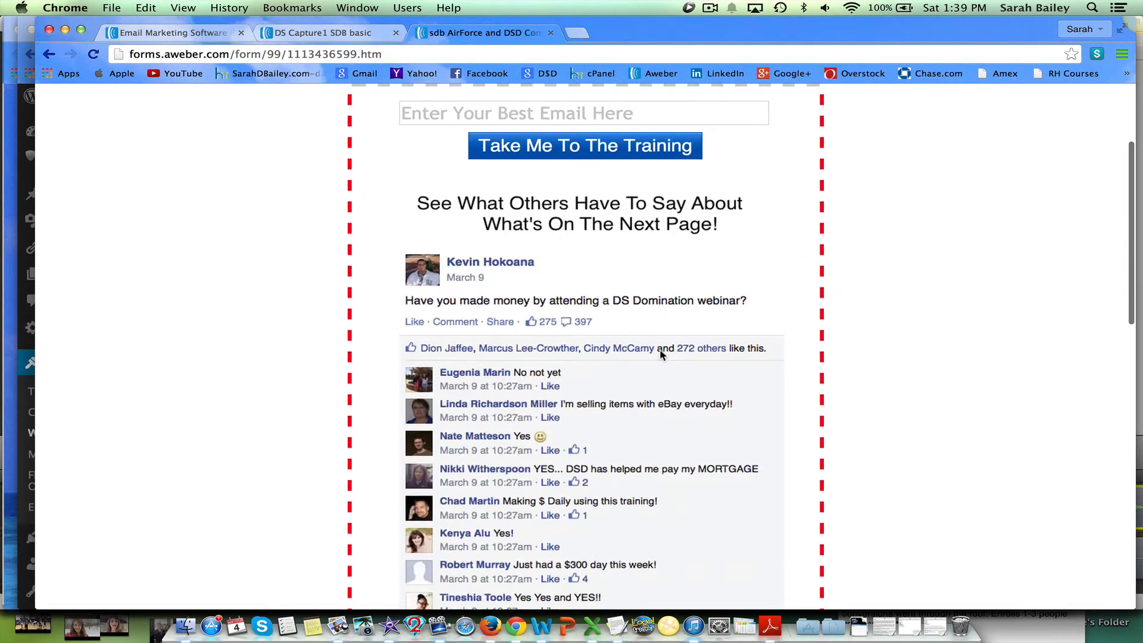
{"action": "scroll", "coordinate": [660, 355], "scroll_direction": "down", "scroll_amount": 4}
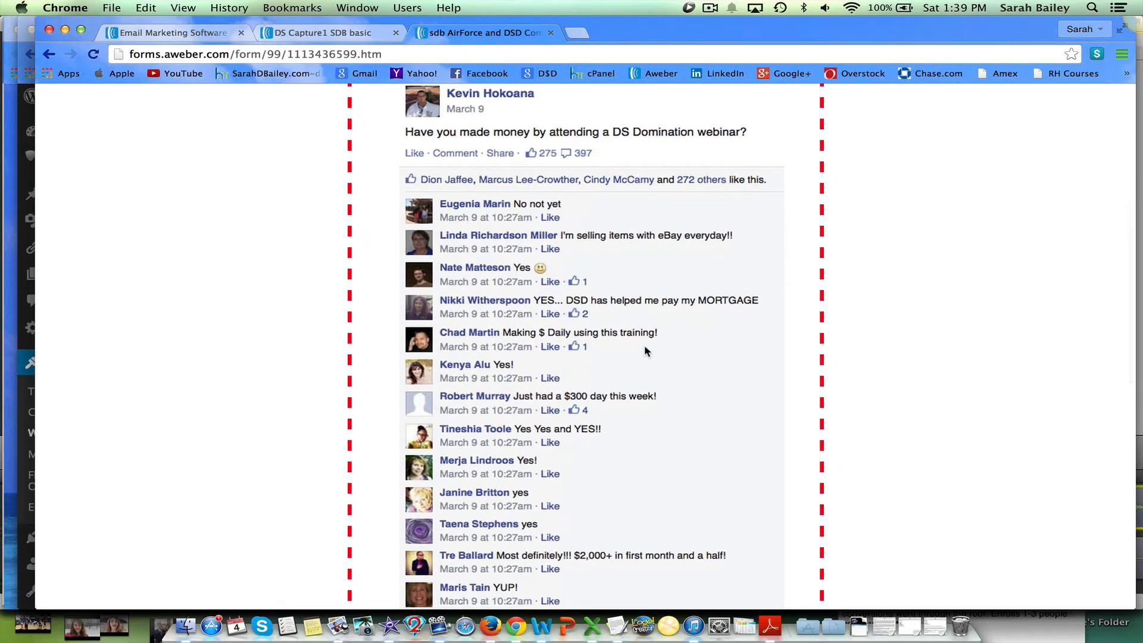
{"action": "left_click", "coordinate": [192, 33]}
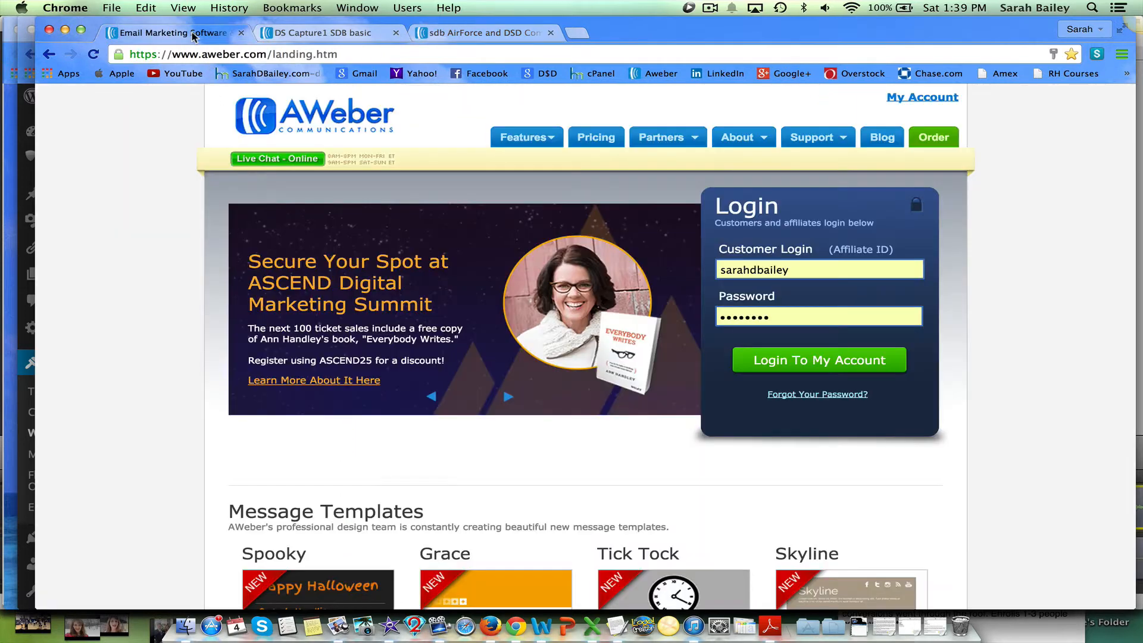
Log in to the AWeber account and start creating a new list from the list management page.
{"action": "left_click", "coordinate": [789, 362]}
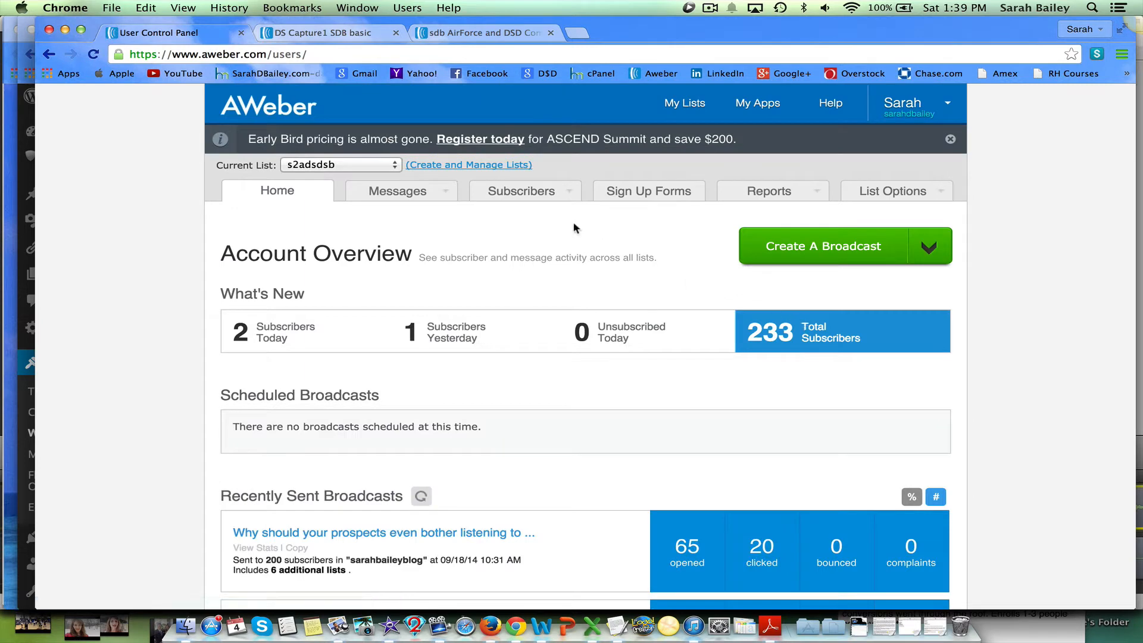
{"action": "left_click", "coordinate": [491, 170]}
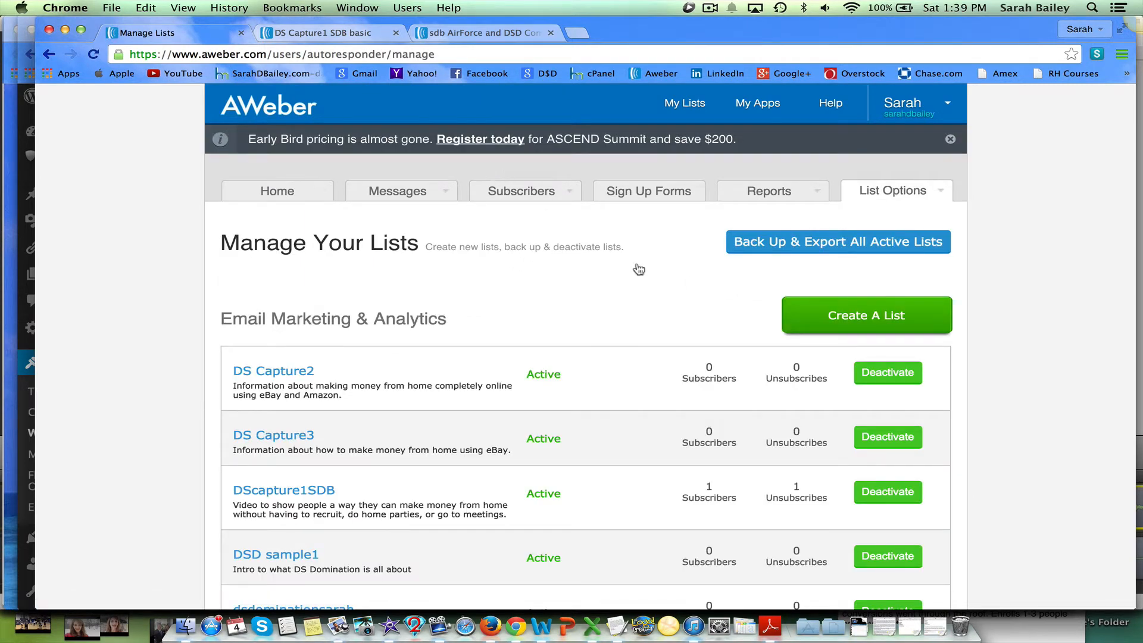
{"action": "left_click", "coordinate": [871, 323]}
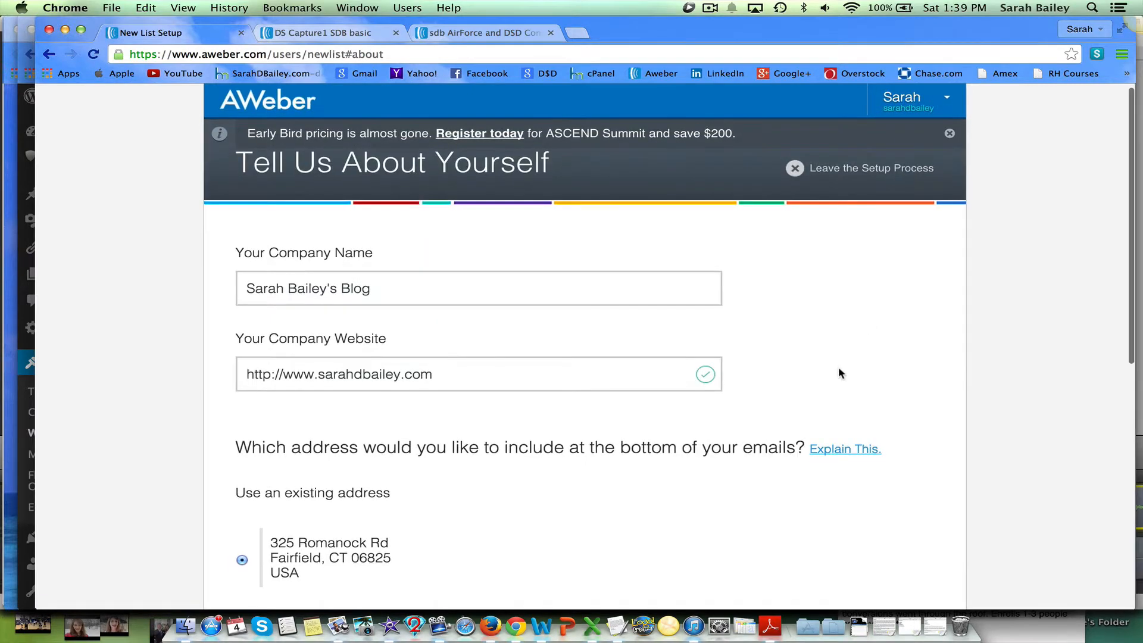
Accept the prefilled company, address and sender details and proceed to the list naming step.
{"action": "scroll", "coordinate": [838, 363], "scroll_direction": "down", "scroll_amount": 5}
{"action": "scroll", "coordinate": [839, 359], "scroll_direction": "down", "scroll_amount": 8}
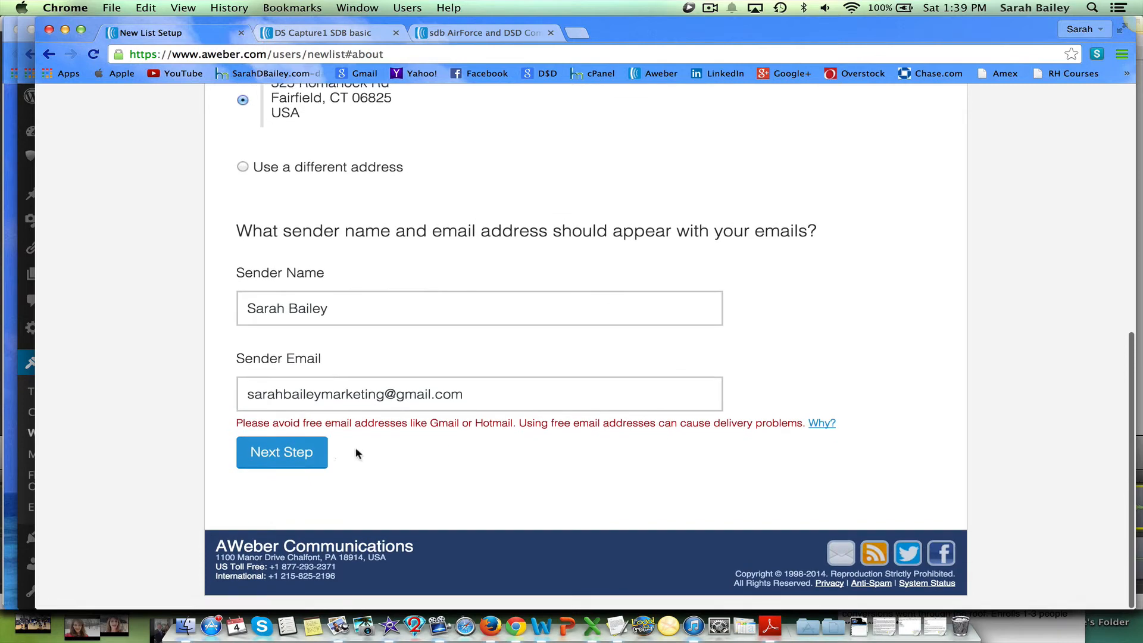
{"action": "left_click", "coordinate": [313, 453]}
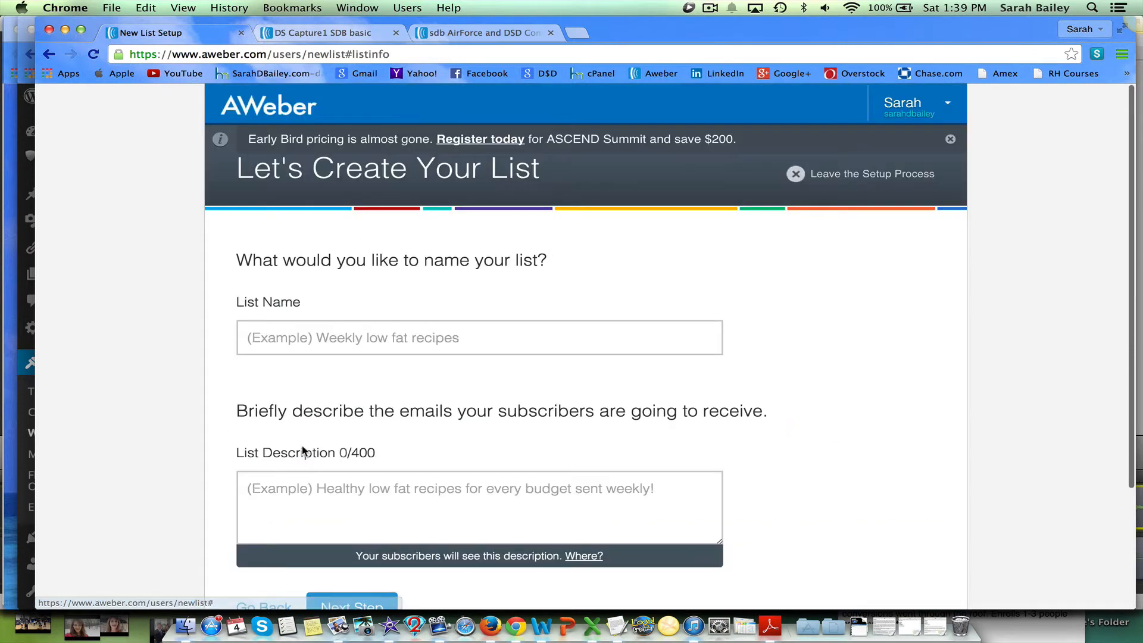
Name the new list DS capture4.
{"action": "left_click", "coordinate": [432, 333]}
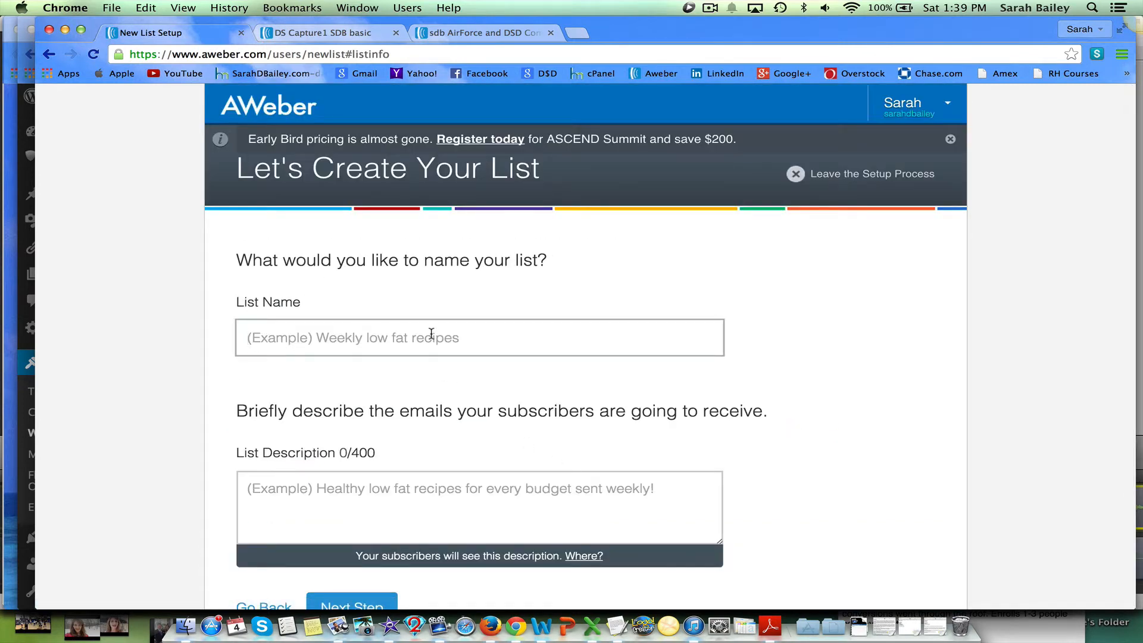
{"action": "type", "text": "DS"}
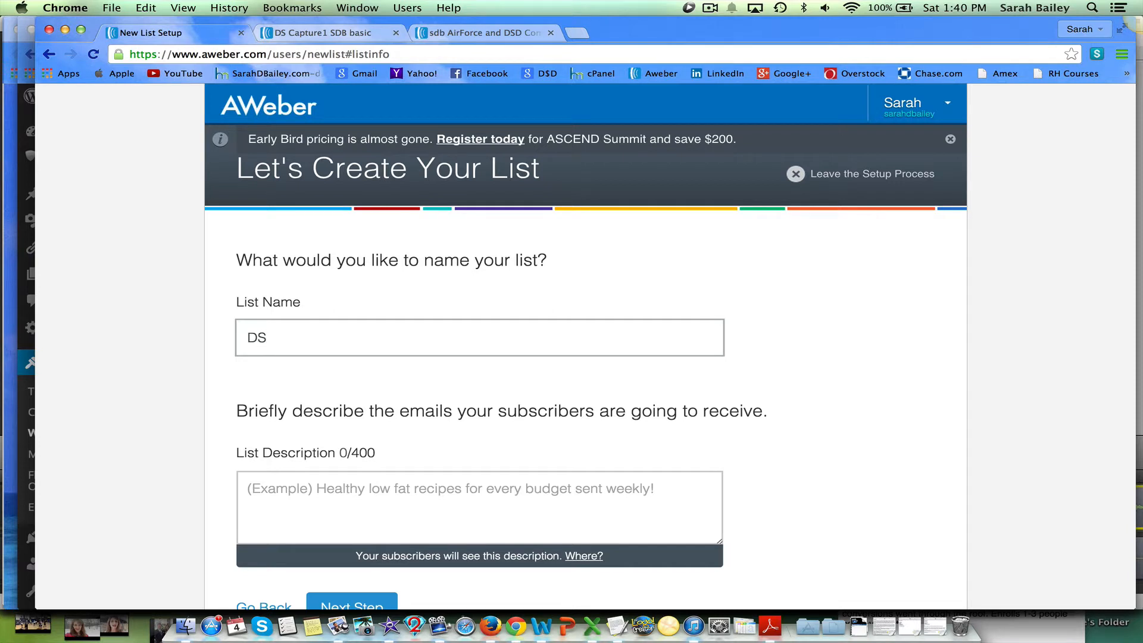
{"action": "type", "text": " capture4"}
Describe the list as 'Info on making money from home using eBay and Amazon' and continue to the next step.
{"action": "left_click", "coordinate": [396, 490]}
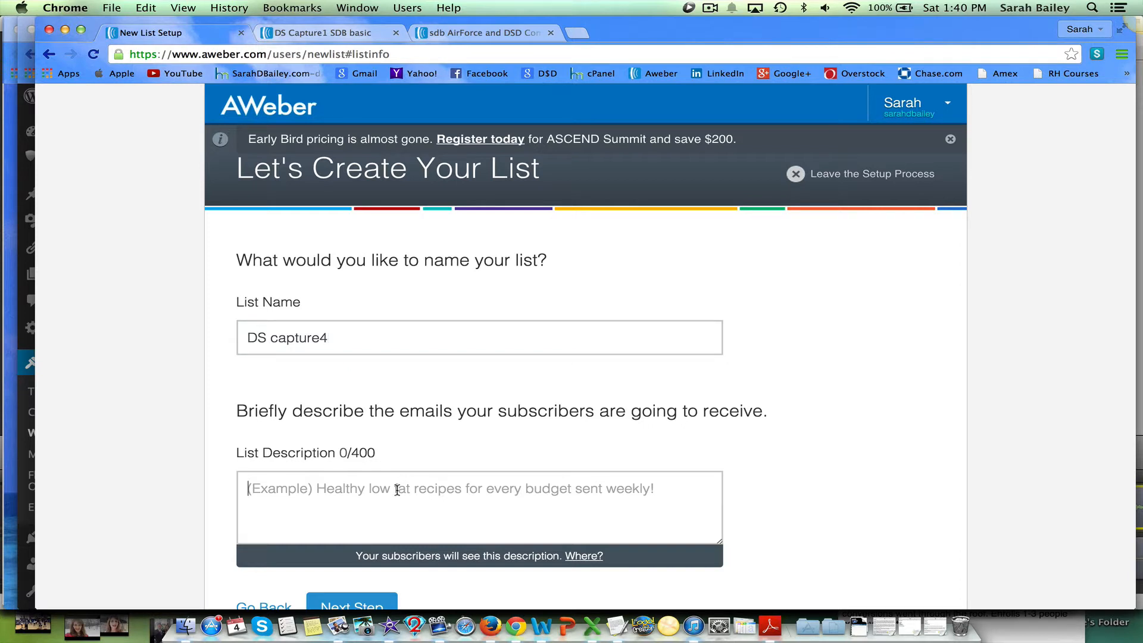
{"action": "type", "text": "Info"}
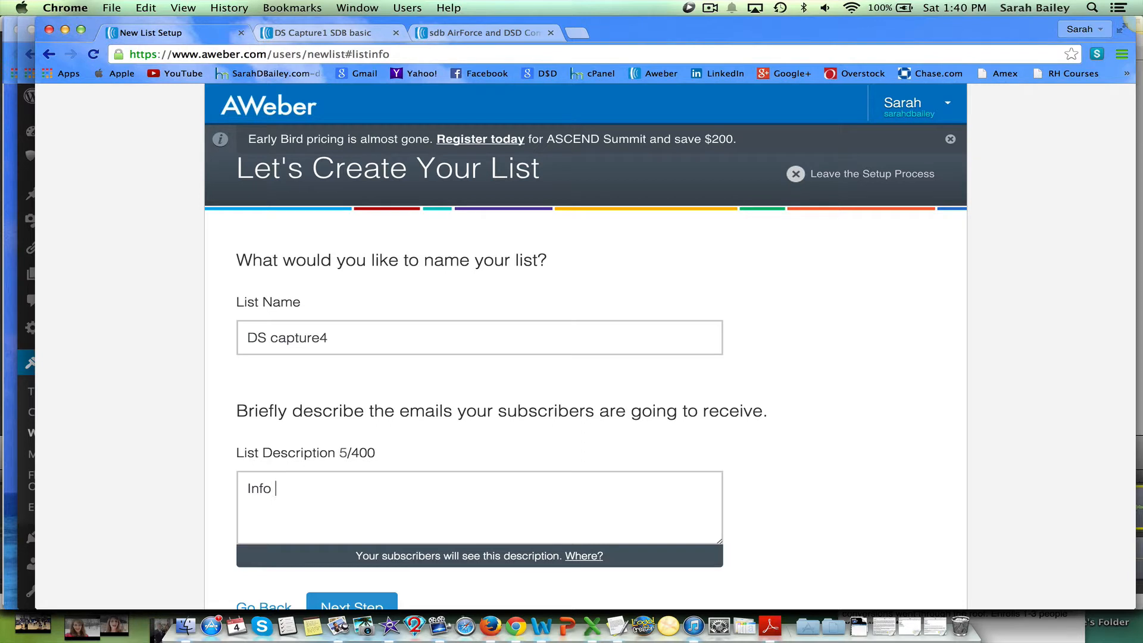
{"action": "type", "text": " on making mone"}
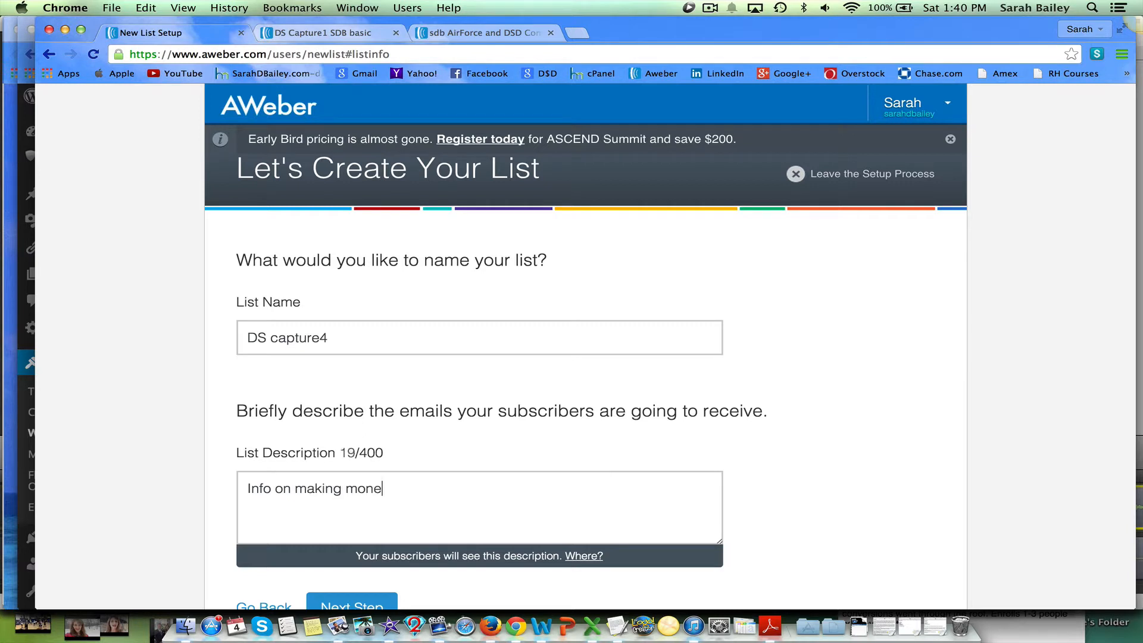
{"action": "type", "text": "y from home using eBay and Am"}
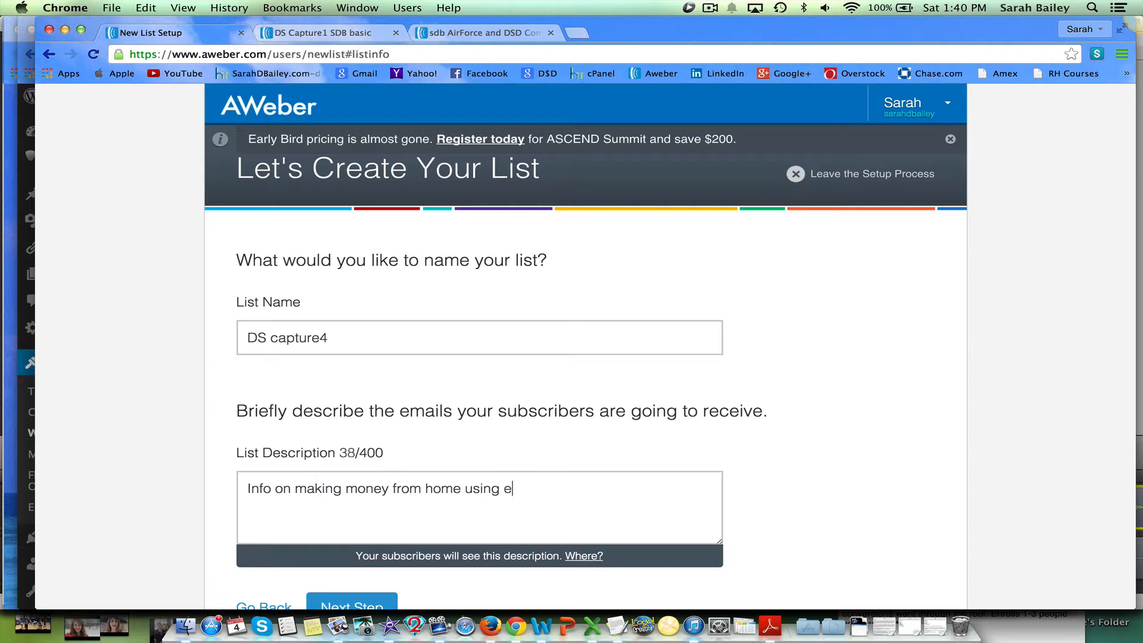
{"action": "type", "text": "az"}
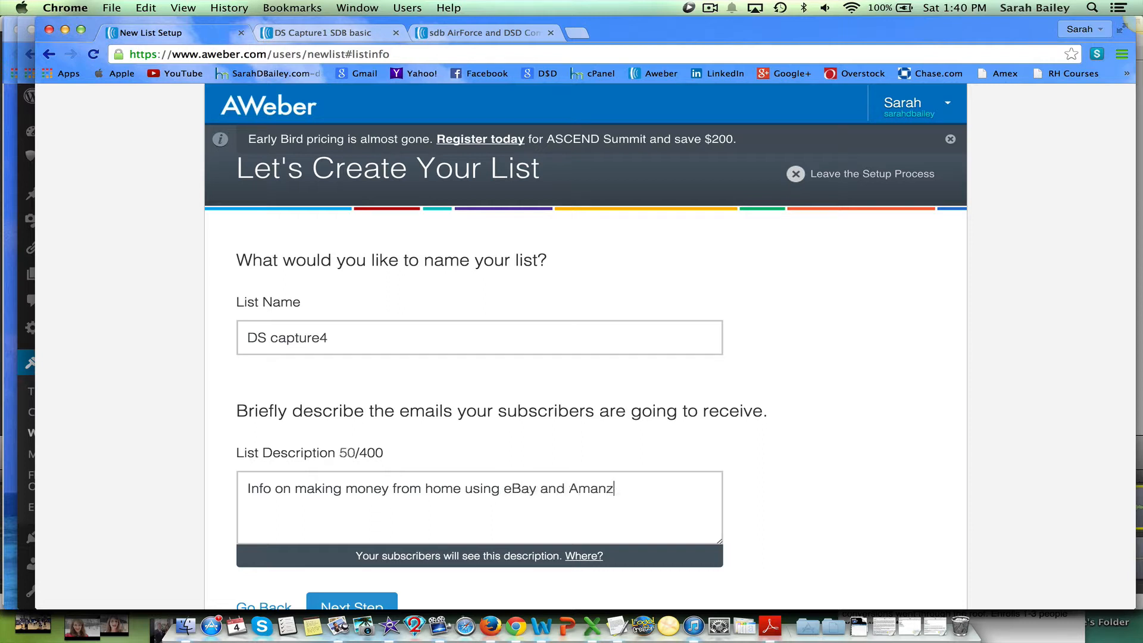
{"action": "key", "text": "BackSpace"}
{"action": "type", "text": "zon"}
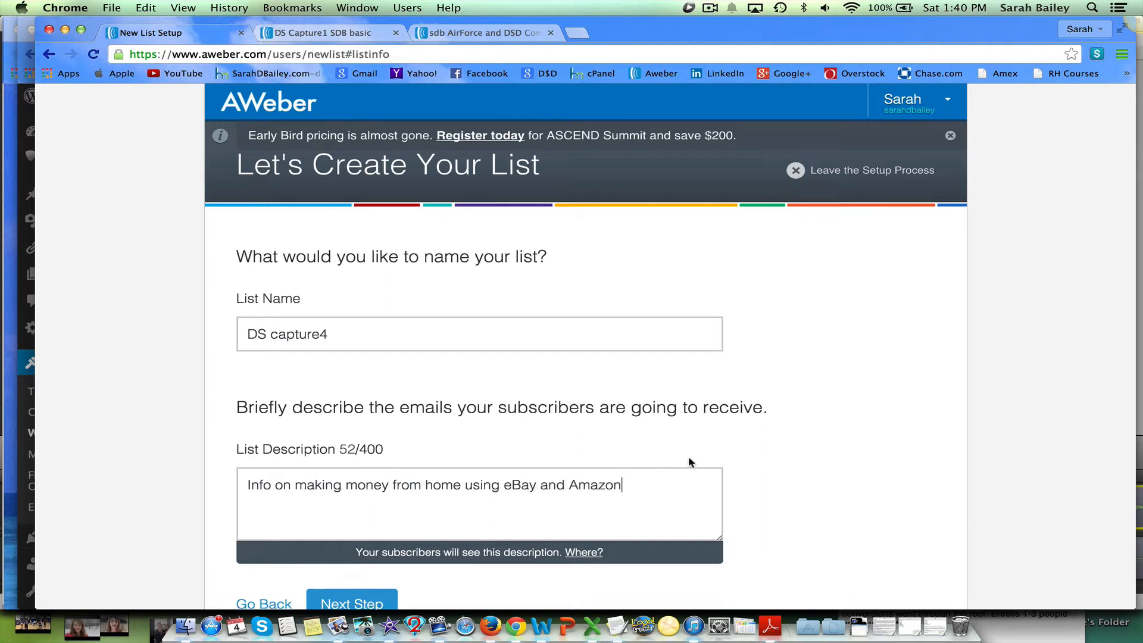
{"action": "scroll", "coordinate": [689, 459], "scroll_direction": "down", "scroll_amount": 3}
{"action": "left_click", "coordinate": [349, 531]}
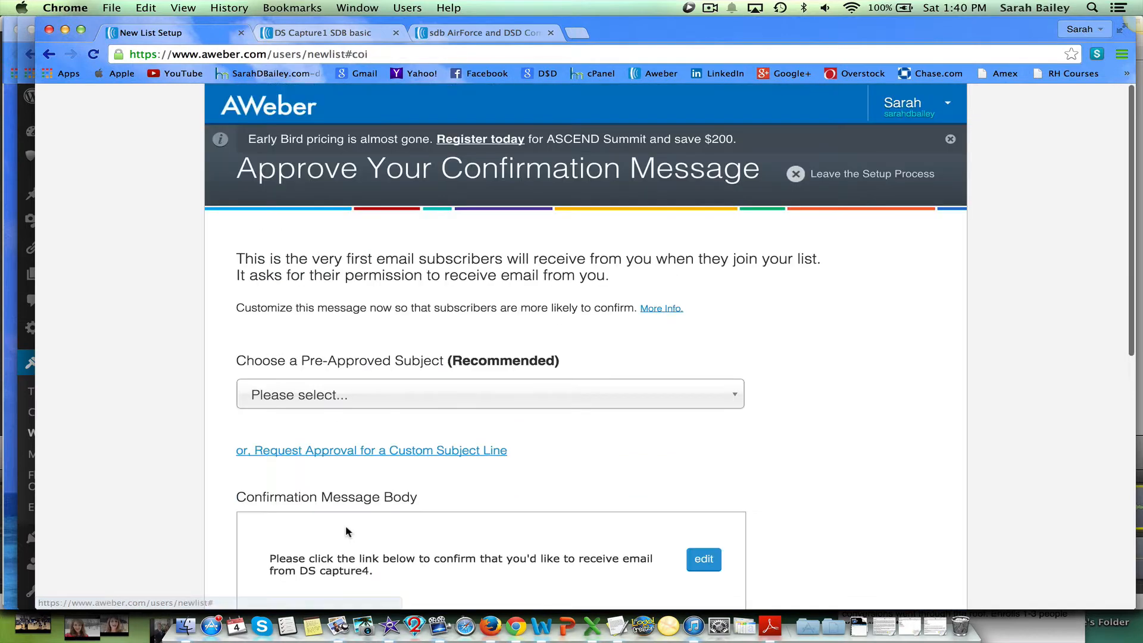
Choose 'Confirm your request for information.' as the confirmation subject, then approve the message and create the list.
{"action": "left_click", "coordinate": [736, 399]}
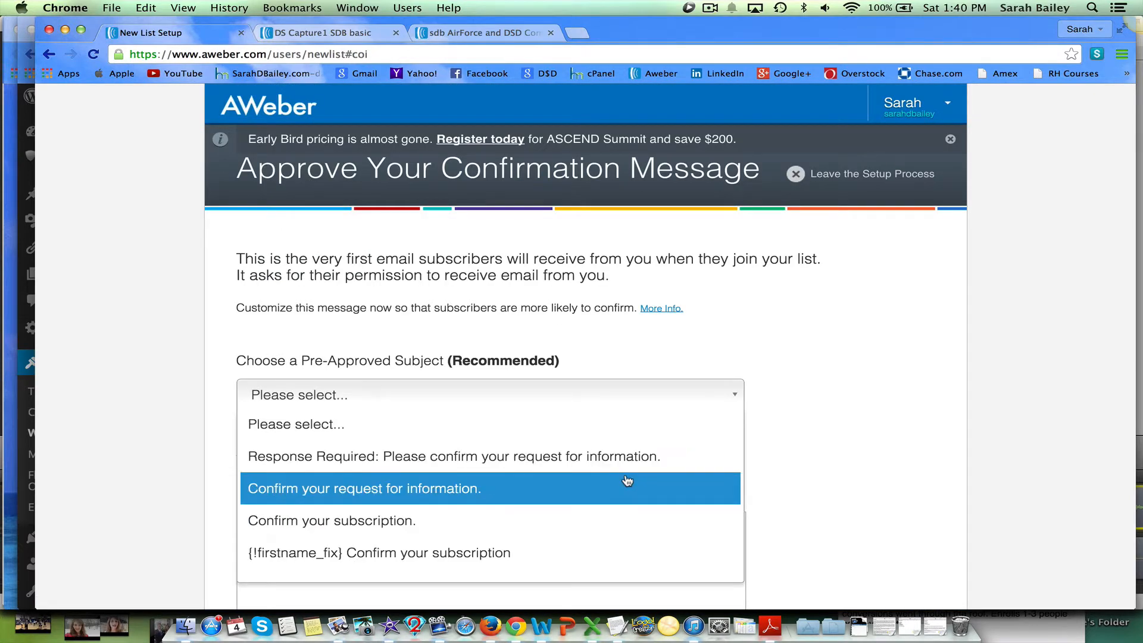
{"action": "left_click", "coordinate": [628, 481]}
{"action": "scroll", "coordinate": [801, 461], "scroll_direction": "down", "scroll_amount": 2}
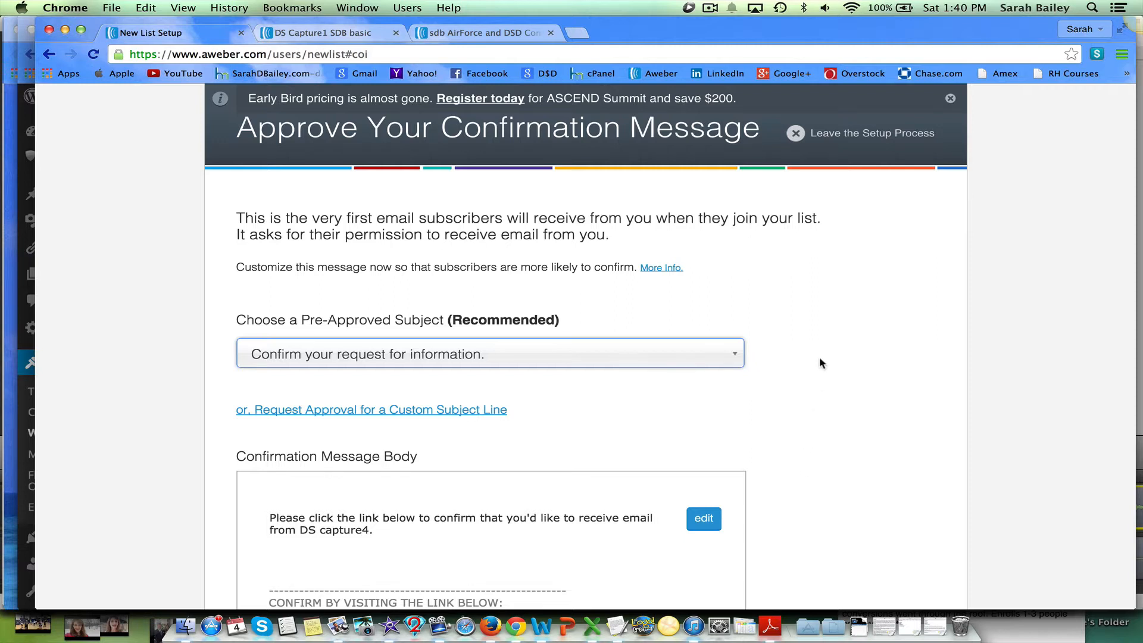
{"action": "scroll", "coordinate": [820, 359], "scroll_direction": "down", "scroll_amount": 6}
{"action": "scroll", "coordinate": [819, 363], "scroll_direction": "down", "scroll_amount": 7}
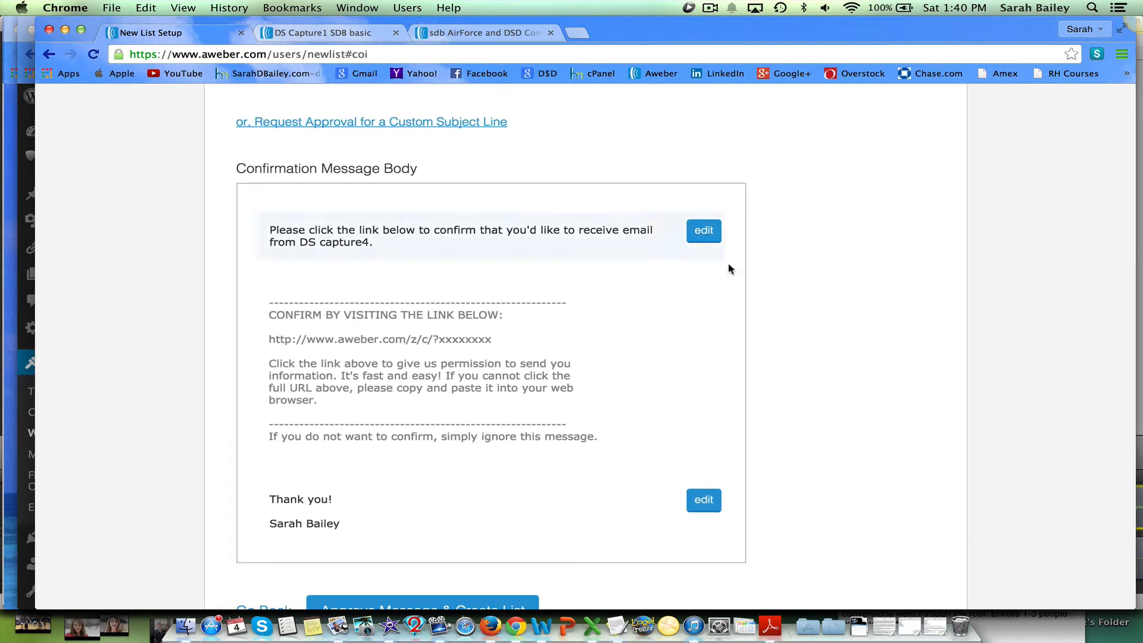
{"action": "scroll", "coordinate": [783, 276], "scroll_direction": "down", "scroll_amount": 7}
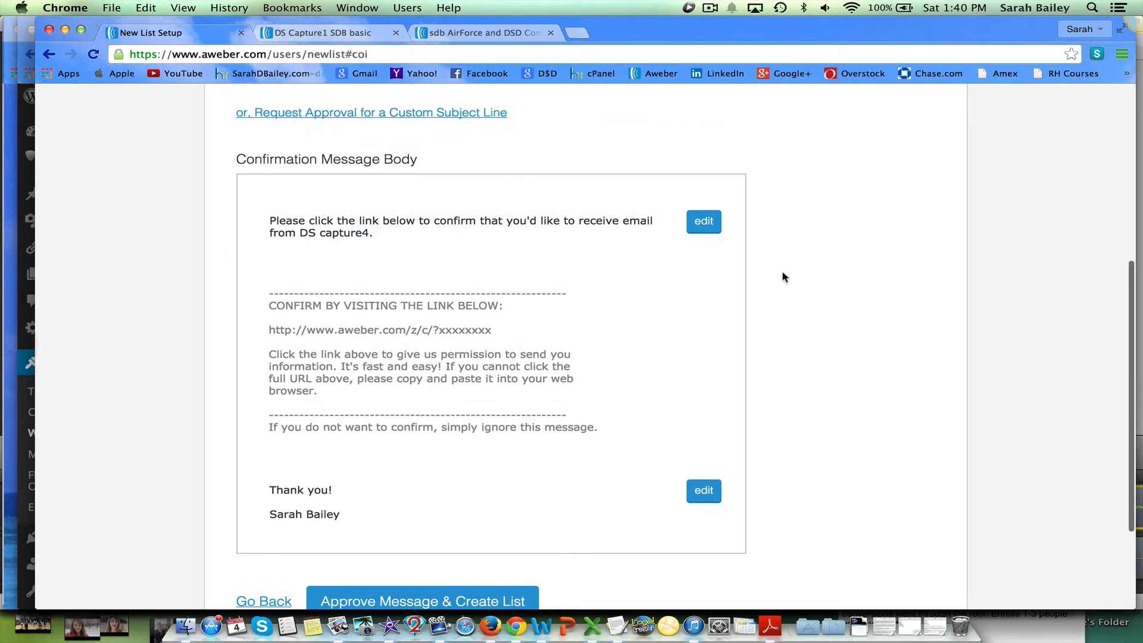
{"action": "left_click", "coordinate": [353, 457]}
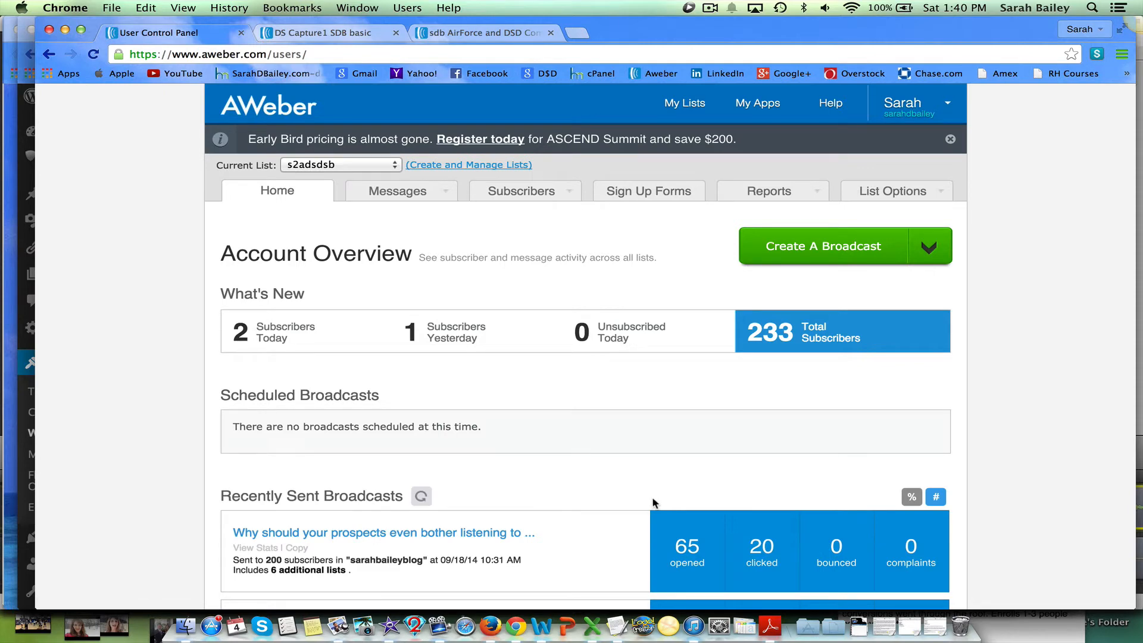
Switch the current list to DS capture4 and open its list options settings.
{"action": "left_click", "coordinate": [396, 165]}
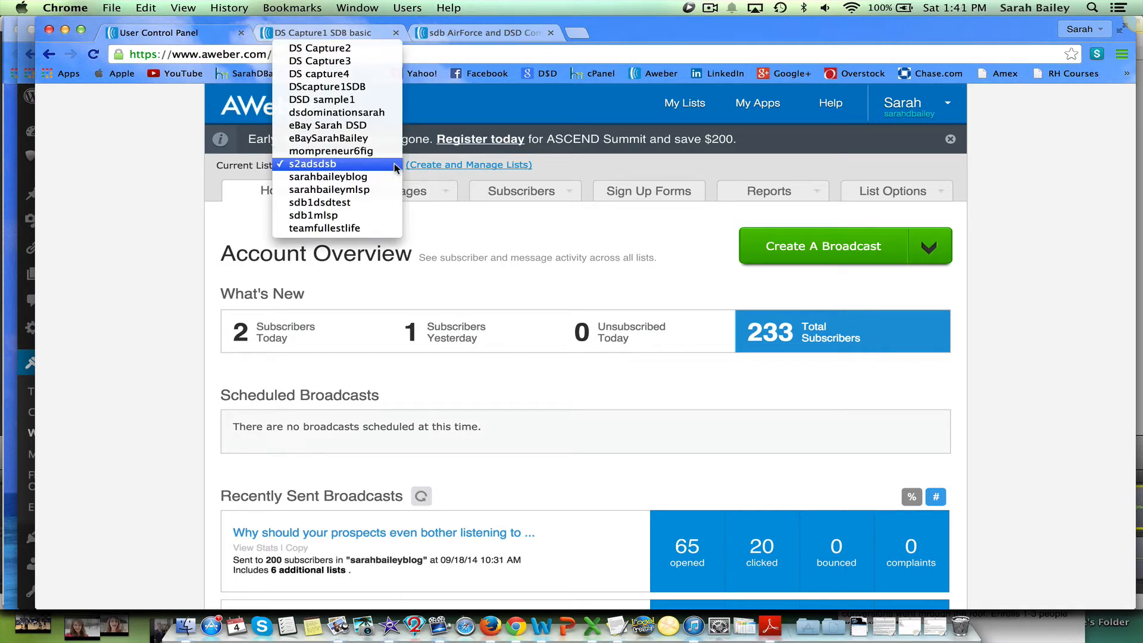
{"action": "left_click", "coordinate": [377, 74]}
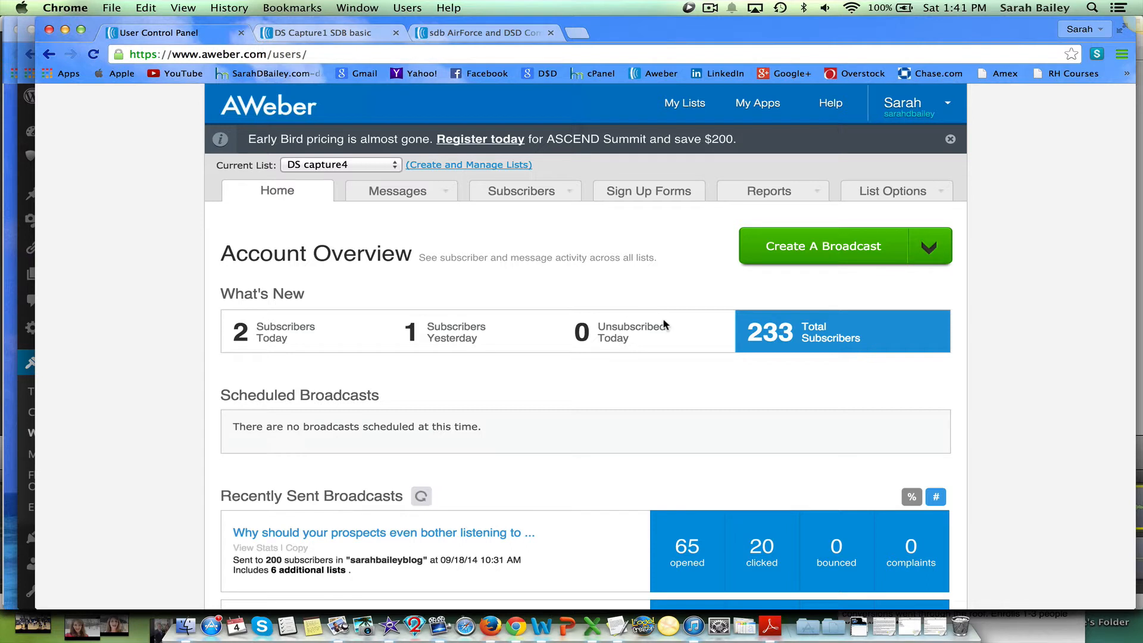
{"action": "left_click", "coordinate": [873, 194]}
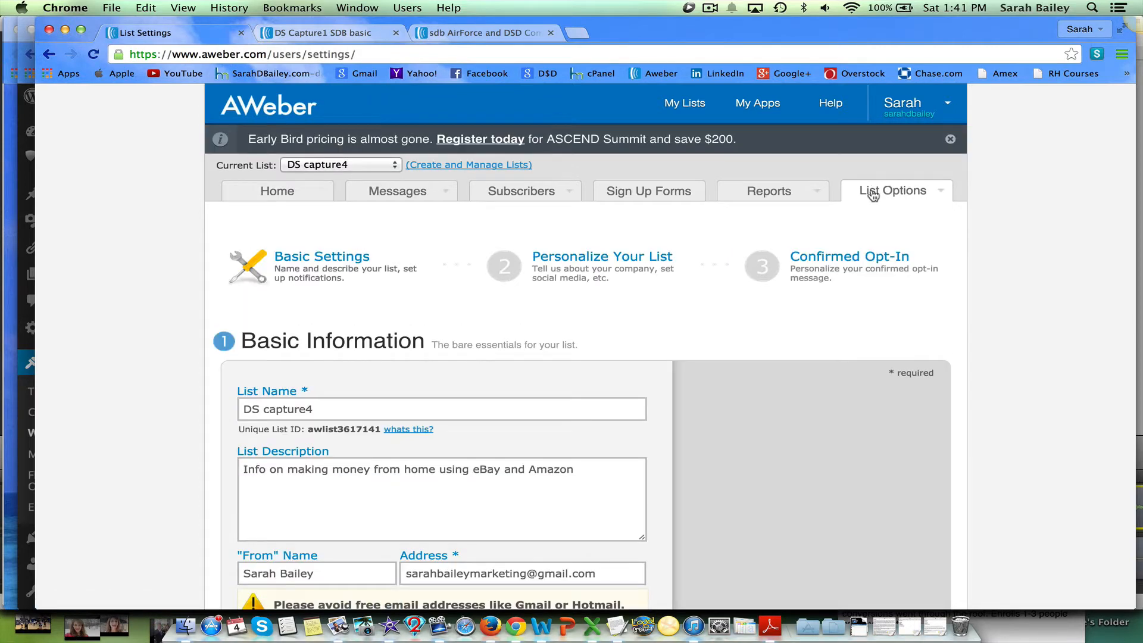
Review the list's basic information fields: name, description, from name, address and contact address.
{"action": "mouse_move", "coordinate": [661, 398]}
{"action": "scroll", "coordinate": [644, 401], "scroll_direction": "down", "scroll_amount": 2}
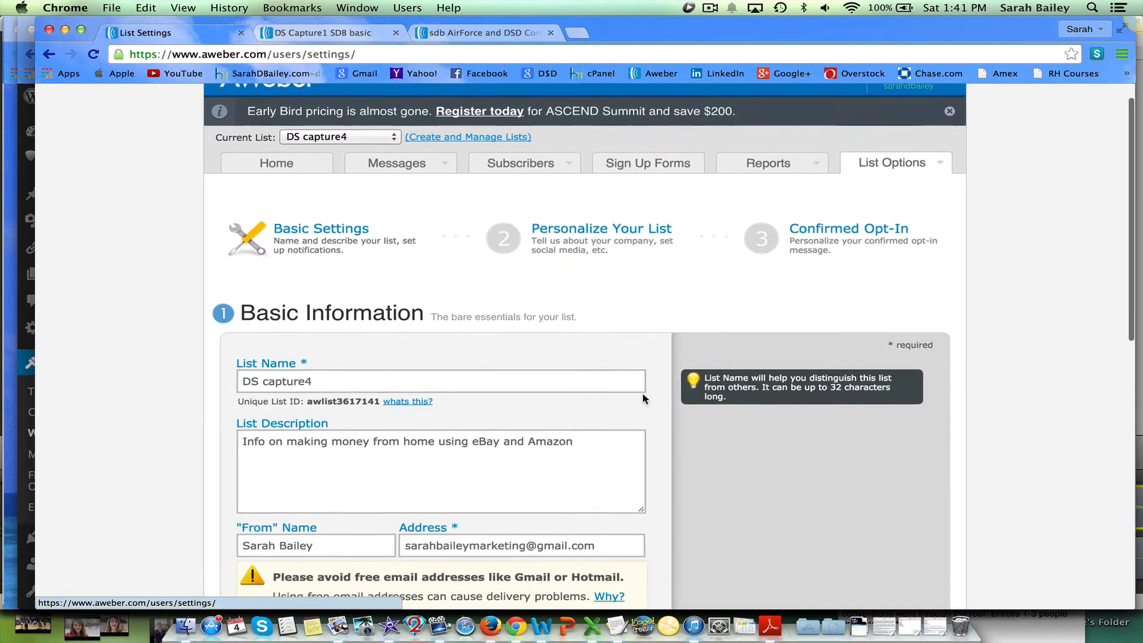
{"action": "scroll", "coordinate": [643, 399], "scroll_direction": "down", "scroll_amount": 3}
{"action": "left_click", "coordinate": [519, 326]}
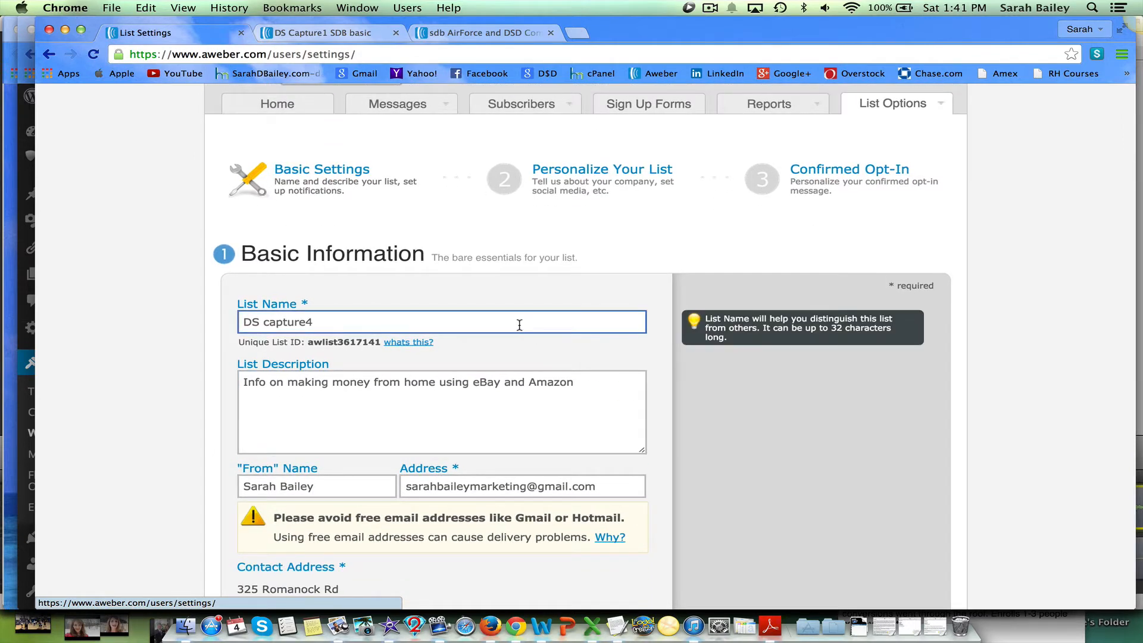
{"action": "scroll", "coordinate": [520, 325], "scroll_direction": "down", "scroll_amount": 1}
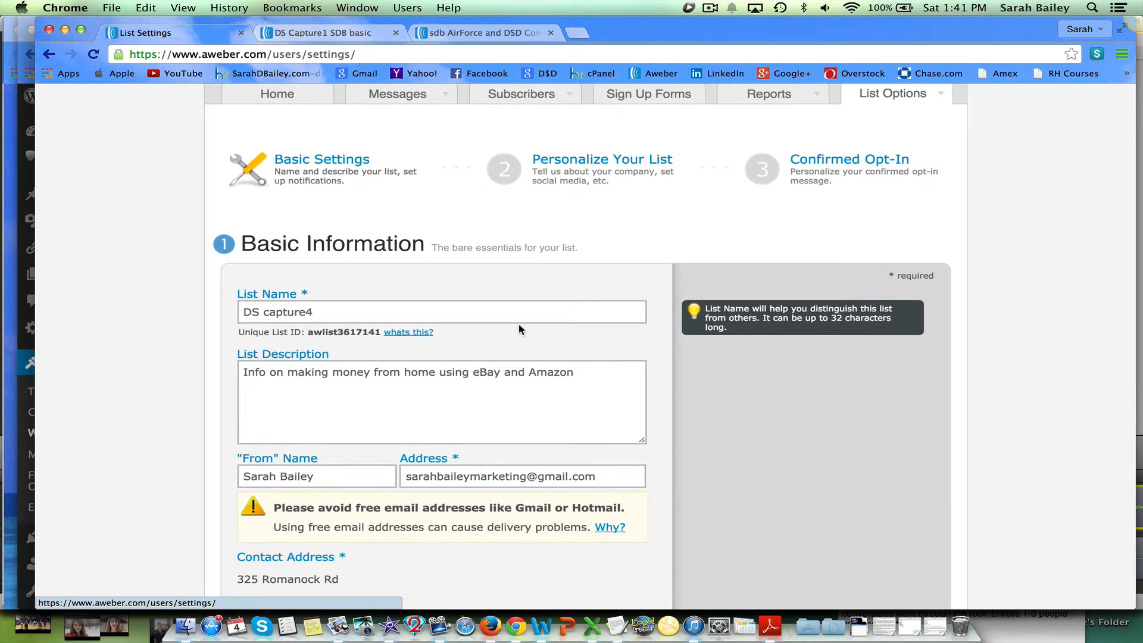
{"action": "scroll", "coordinate": [519, 325], "scroll_direction": "down", "scroll_amount": 3}
{"action": "left_click", "coordinate": [519, 324]}
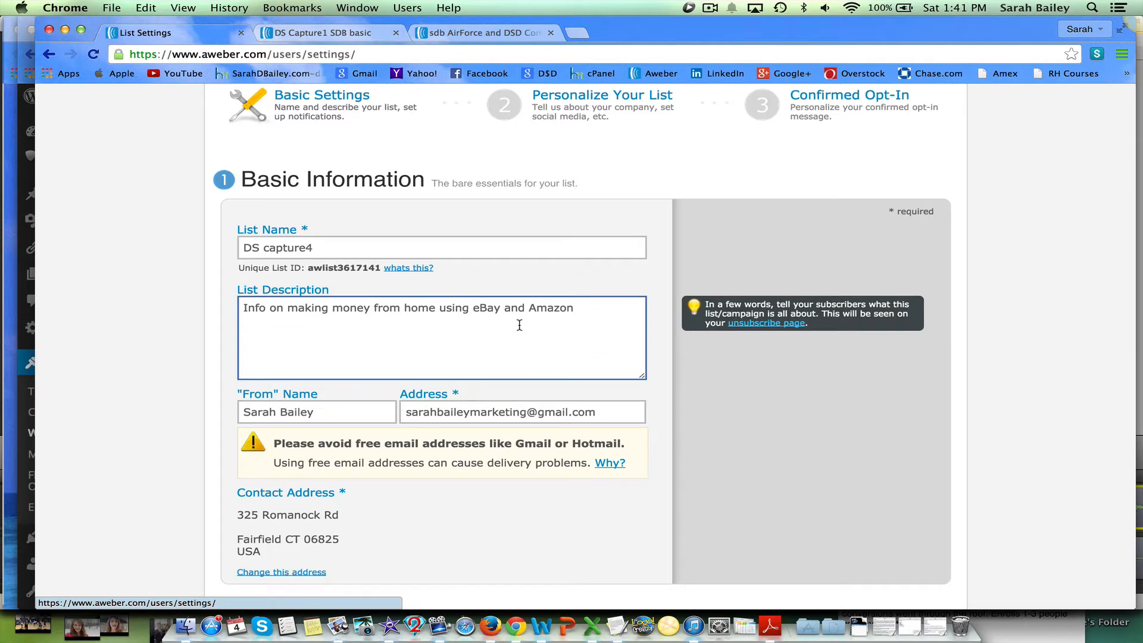
{"action": "scroll", "coordinate": [532, 350], "scroll_direction": "down", "scroll_amount": 2}
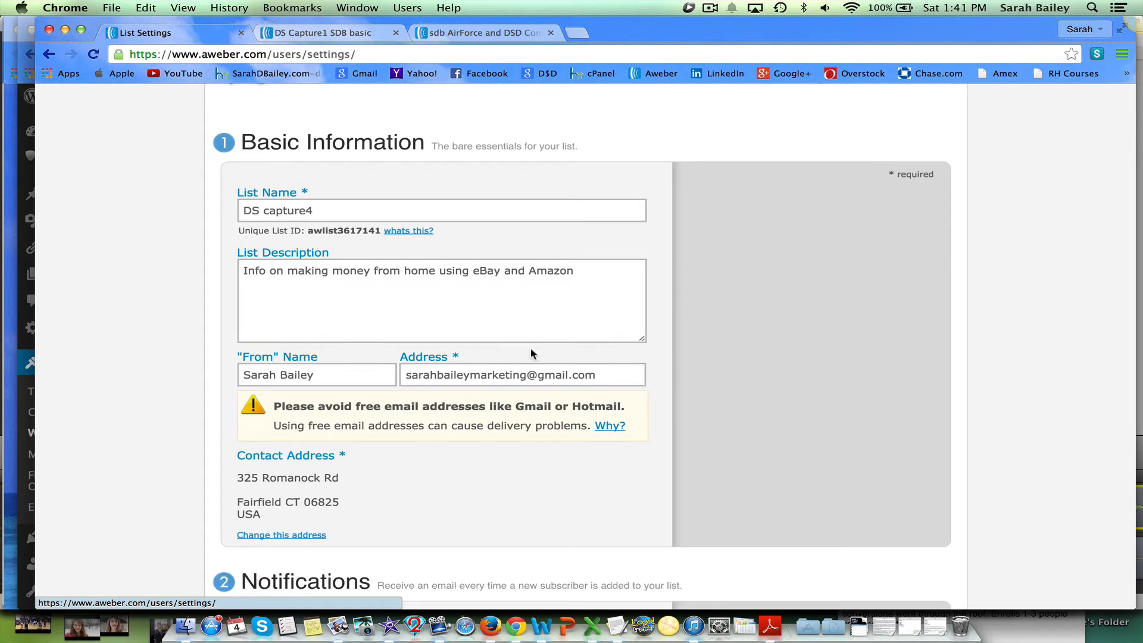
{"action": "scroll", "coordinate": [531, 353], "scroll_direction": "down", "scroll_amount": 3}
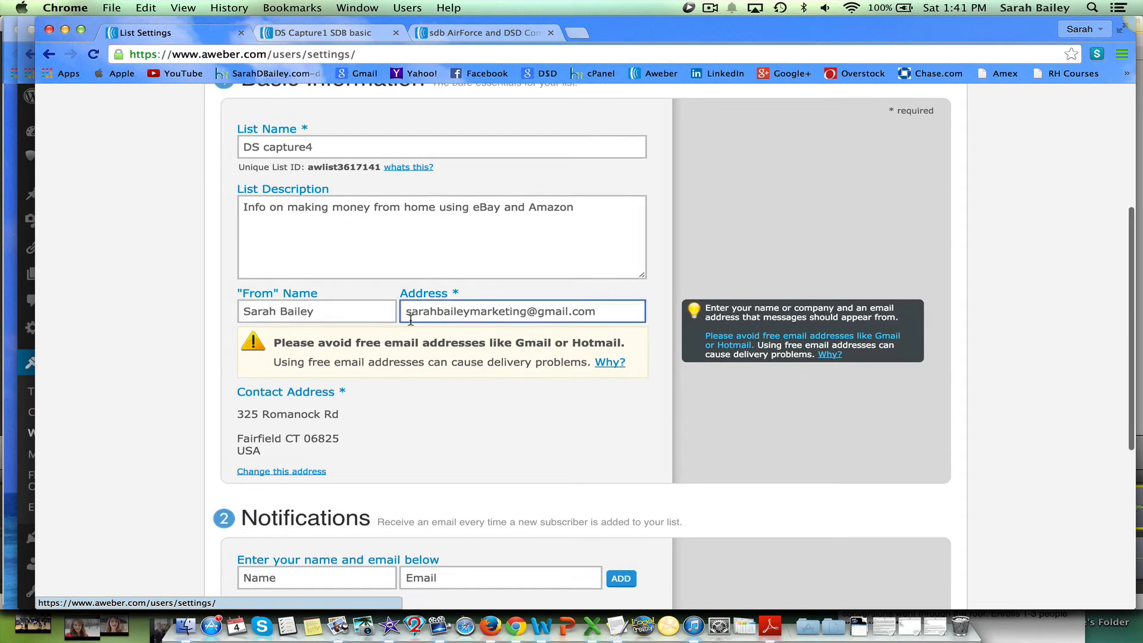
{"action": "left_click", "coordinate": [355, 310]}
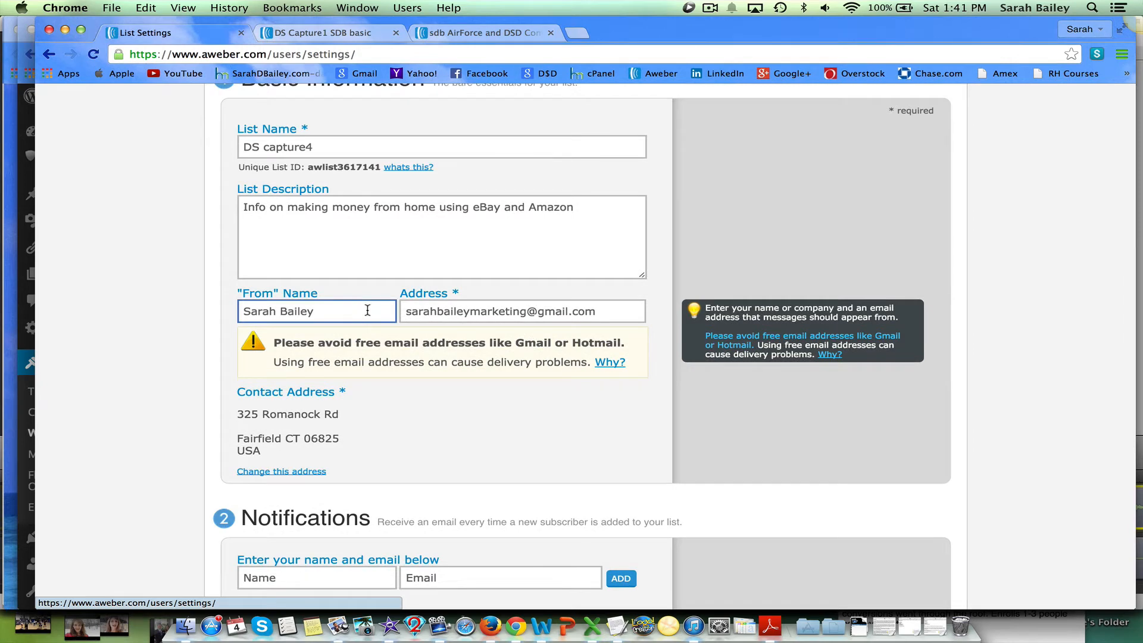
{"action": "left_click", "coordinate": [491, 326]}
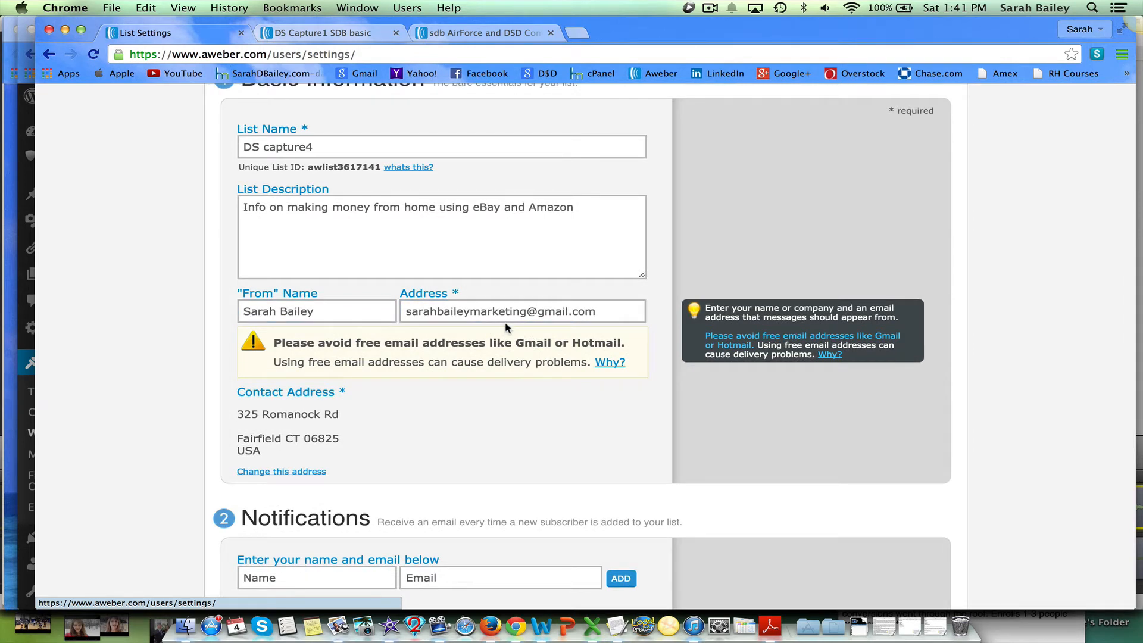
Save the list's basic settings.
{"action": "scroll", "coordinate": [499, 420], "scroll_direction": "down", "scroll_amount": 3}
{"action": "scroll", "coordinate": [499, 421], "scroll_direction": "down", "scroll_amount": 3}
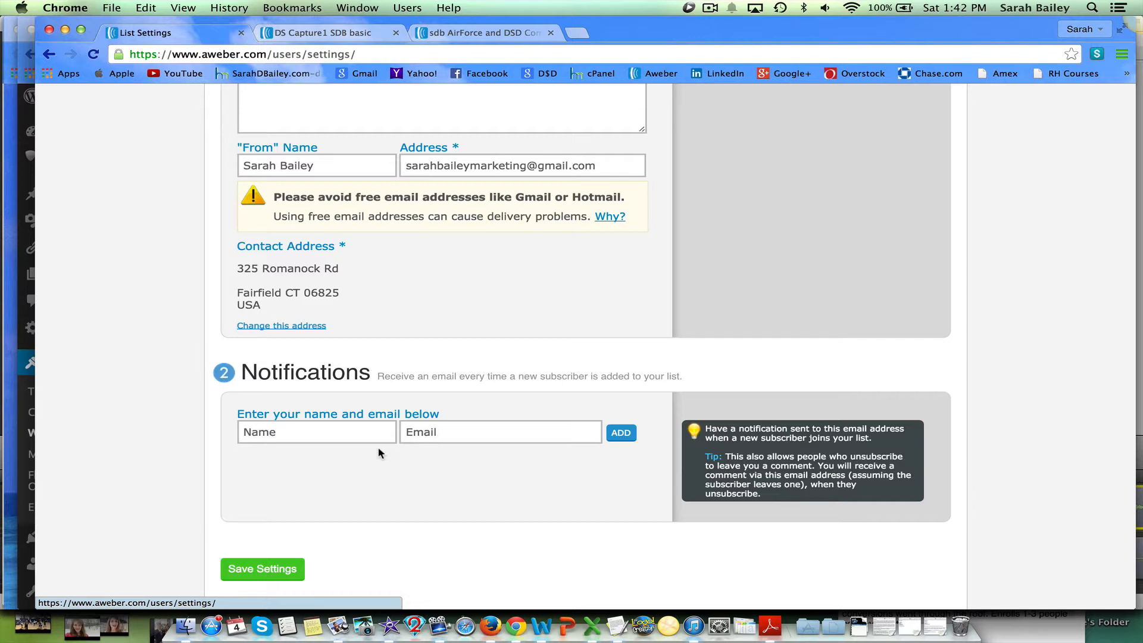
{"action": "left_click", "coordinate": [260, 569]}
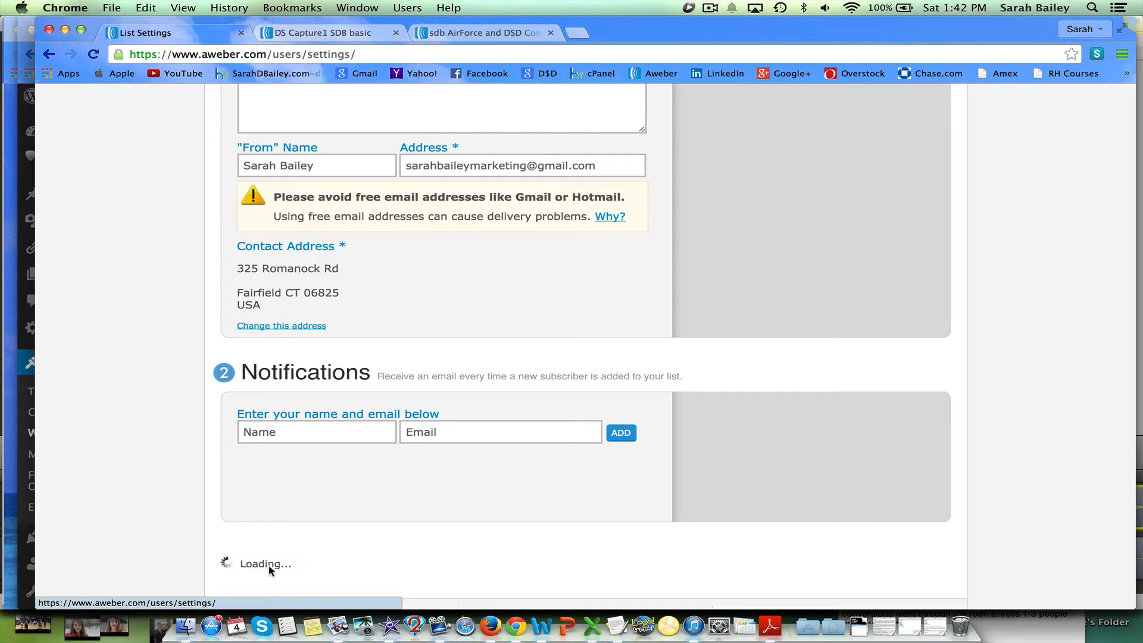
On the Personalize Your List page, untick 'Include a web form' under Broadcast Archive Settings and save the settings.
{"action": "scroll", "coordinate": [543, 462], "scroll_direction": "up", "scroll_amount": 15}
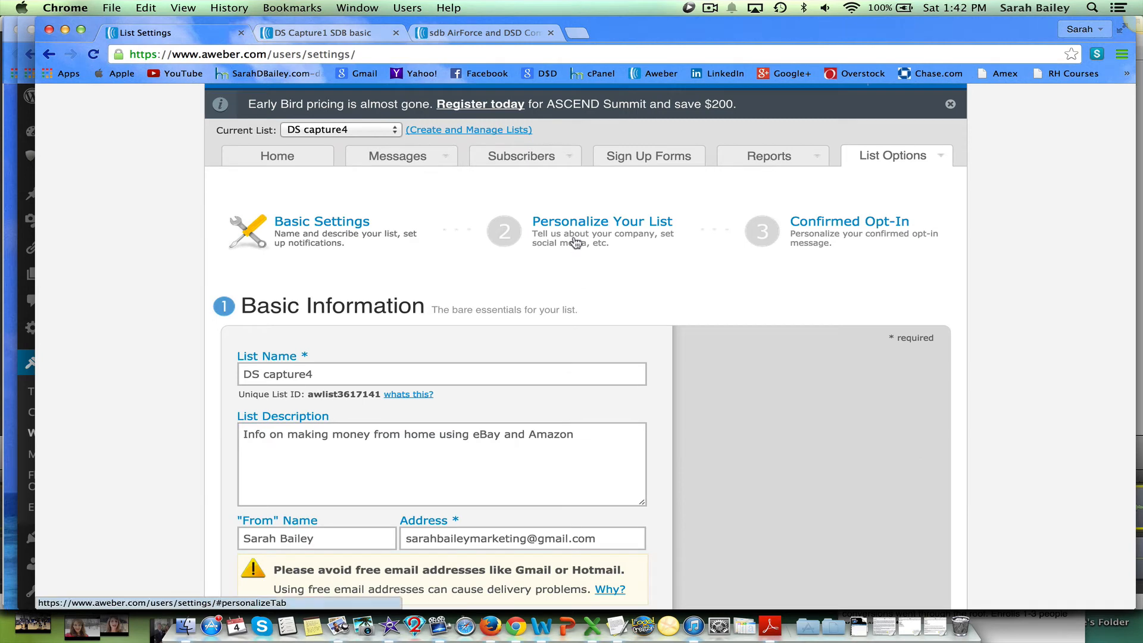
{"action": "left_click", "coordinate": [575, 231]}
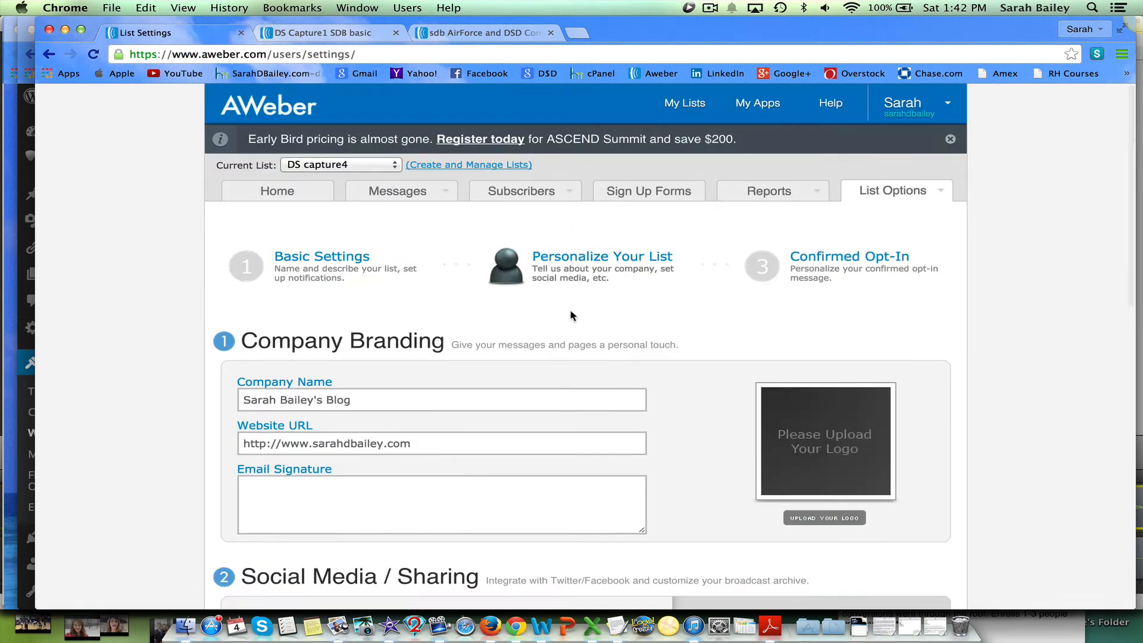
{"action": "scroll", "coordinate": [572, 317], "scroll_direction": "down", "scroll_amount": 5}
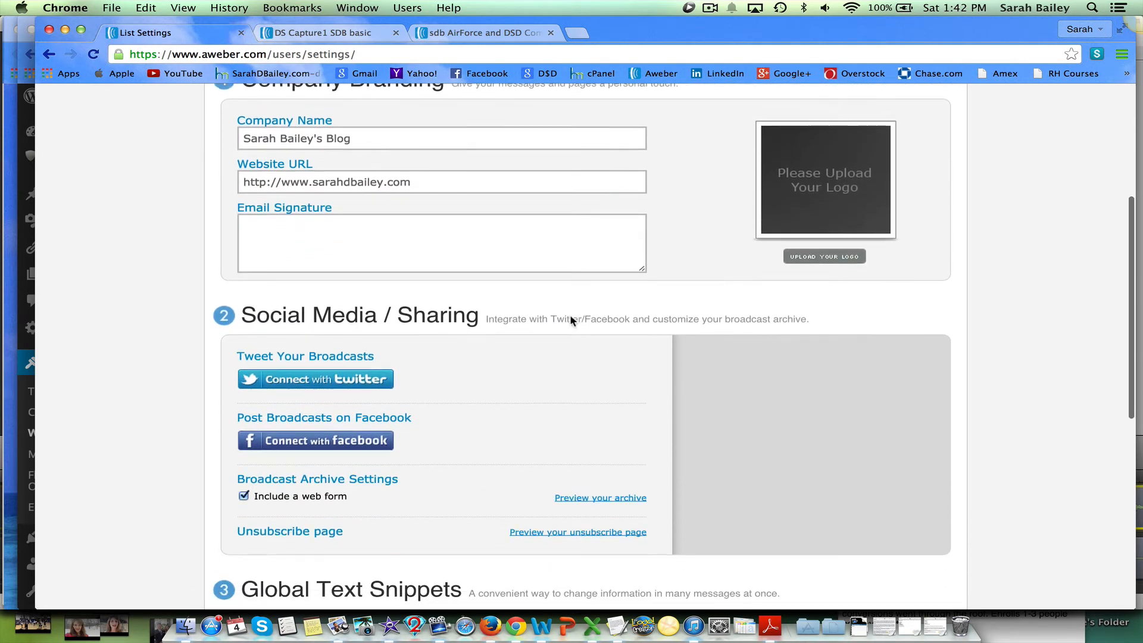
{"action": "scroll", "coordinate": [571, 321], "scroll_direction": "down", "scroll_amount": 3}
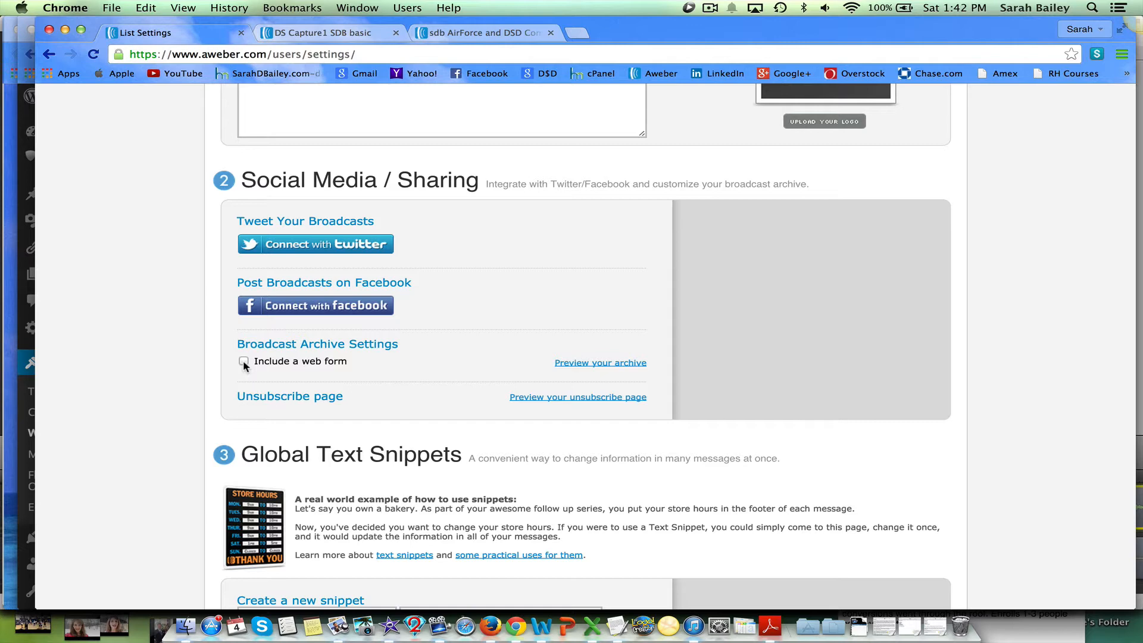
{"action": "scroll", "coordinate": [327, 358], "scroll_direction": "down", "scroll_amount": 3}
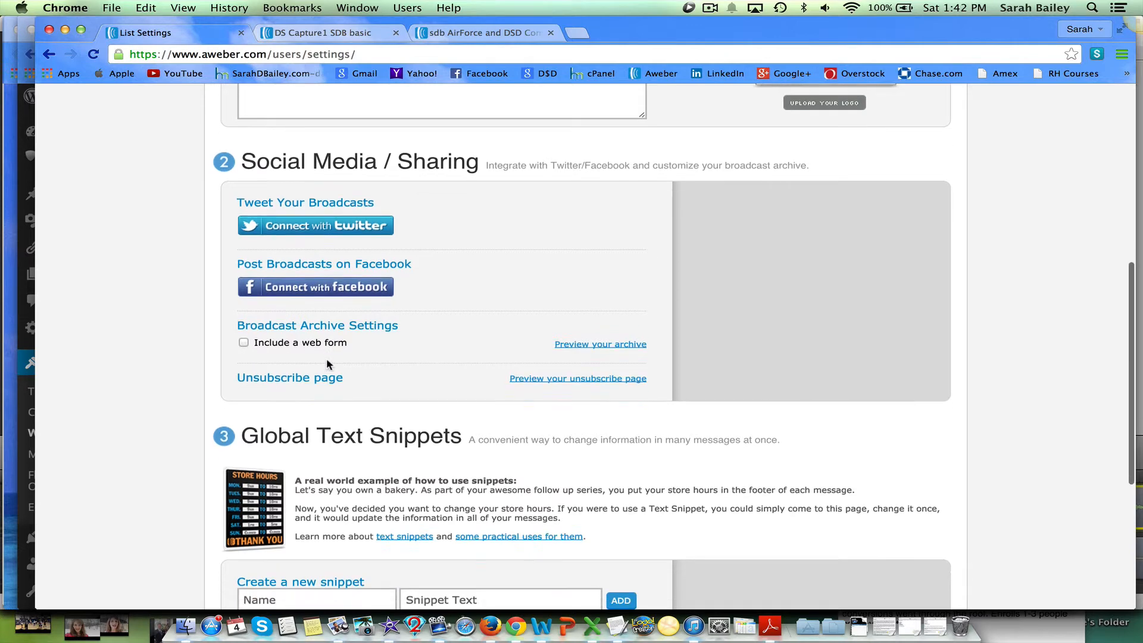
{"action": "scroll", "coordinate": [326, 359], "scroll_direction": "down", "scroll_amount": 3}
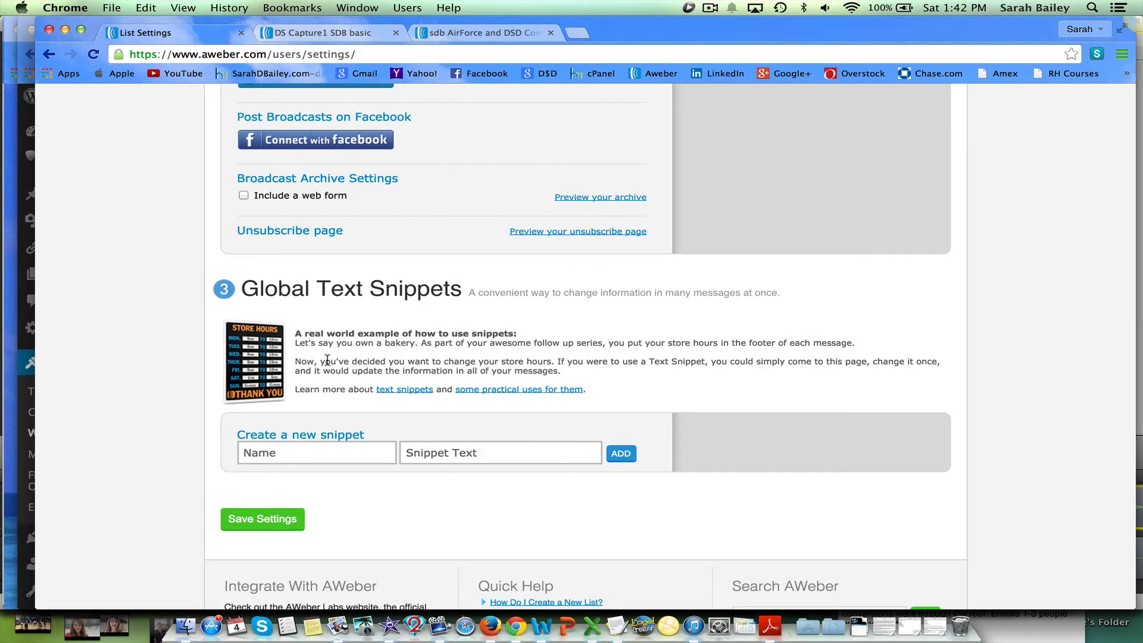
{"action": "scroll", "coordinate": [326, 360], "scroll_direction": "down", "scroll_amount": 1}
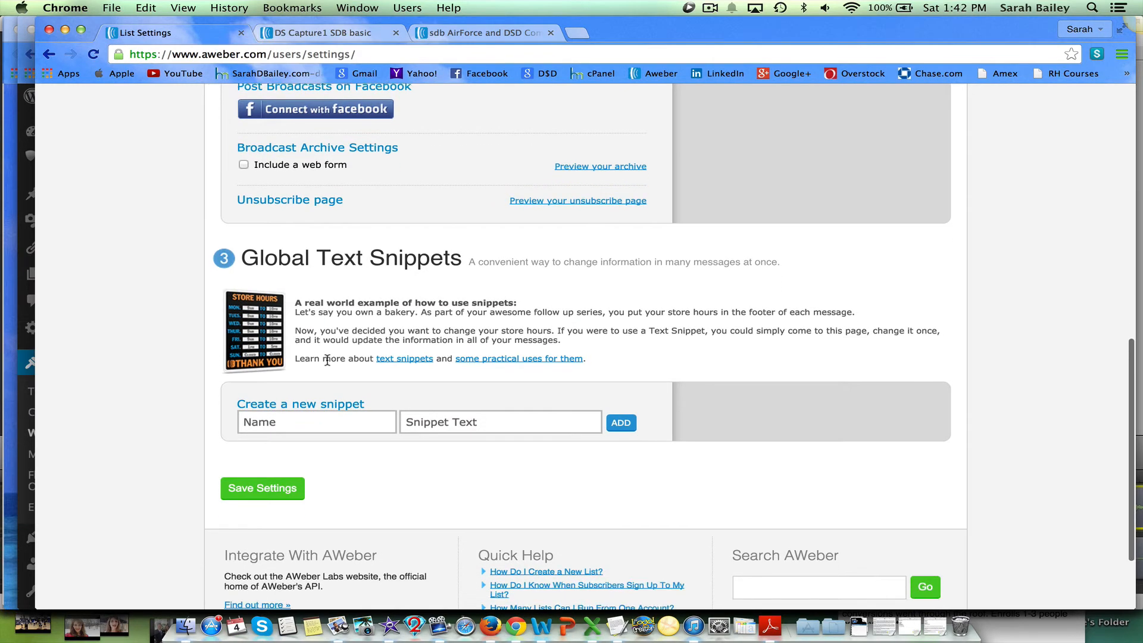
{"action": "left_click", "coordinate": [260, 487]}
In the Confirmed Opt-In settings, switch Require Opt-In on Web Forms to OFF and confirm disabling it.
{"action": "scroll", "coordinate": [710, 435], "scroll_direction": "up", "scroll_amount": 1}
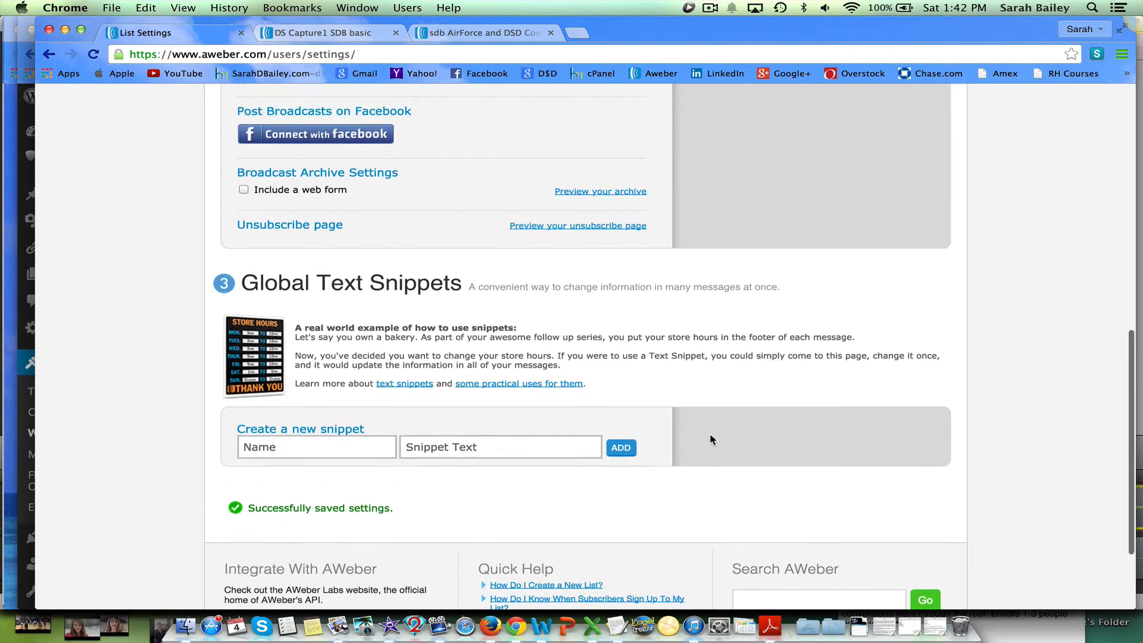
{"action": "scroll", "coordinate": [704, 461], "scroll_direction": "up", "scroll_amount": 15}
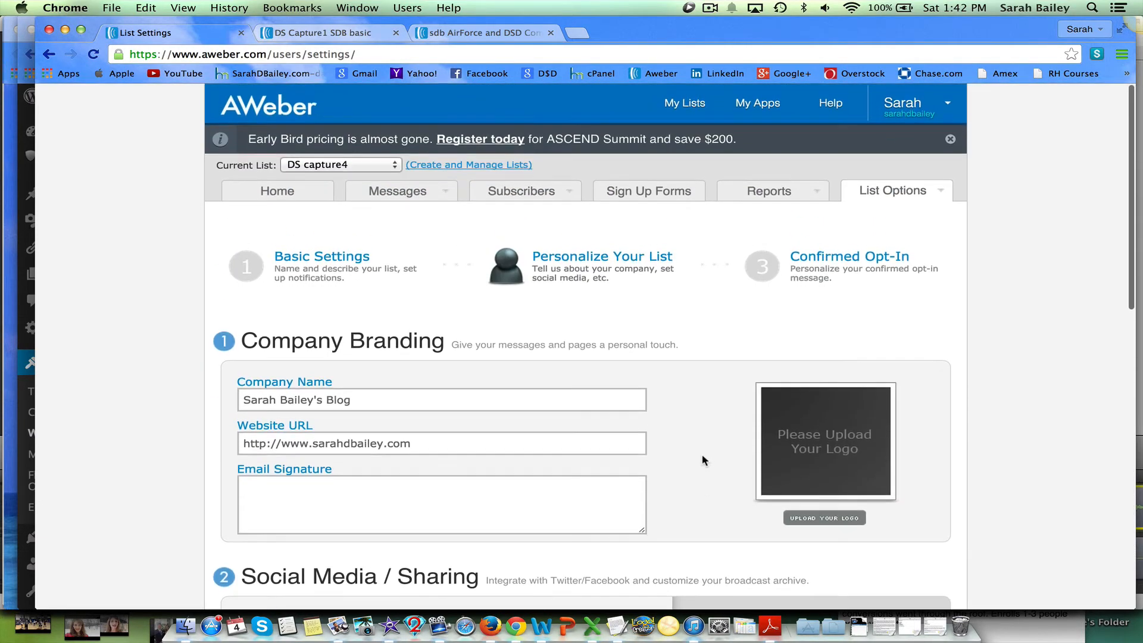
{"action": "left_click", "coordinate": [822, 255]}
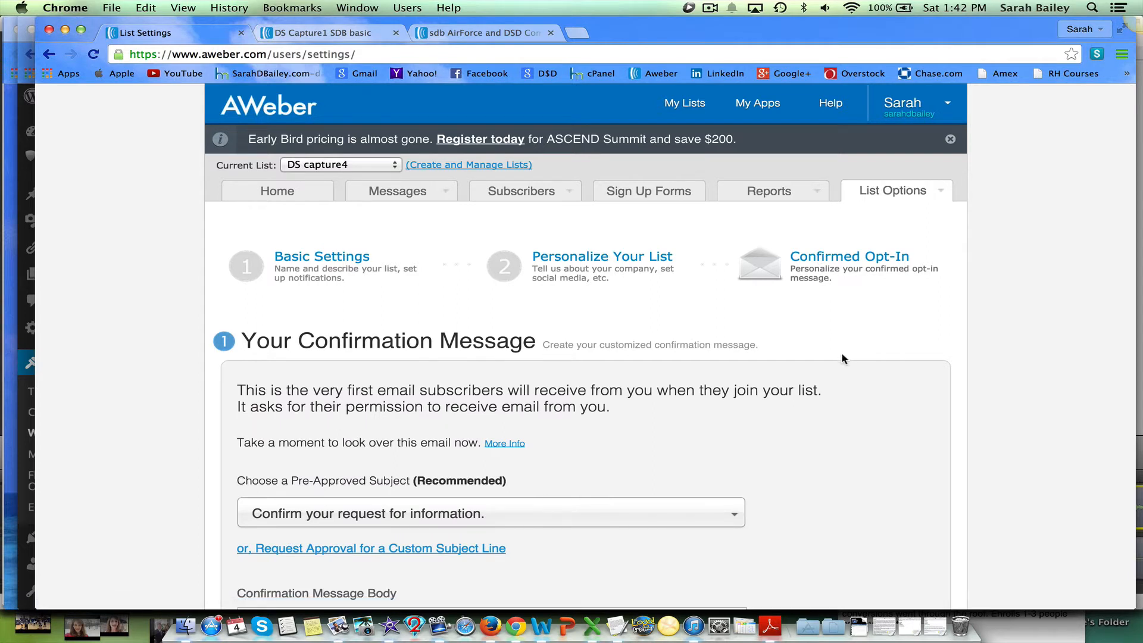
{"action": "scroll", "coordinate": [842, 355], "scroll_direction": "down", "scroll_amount": 2}
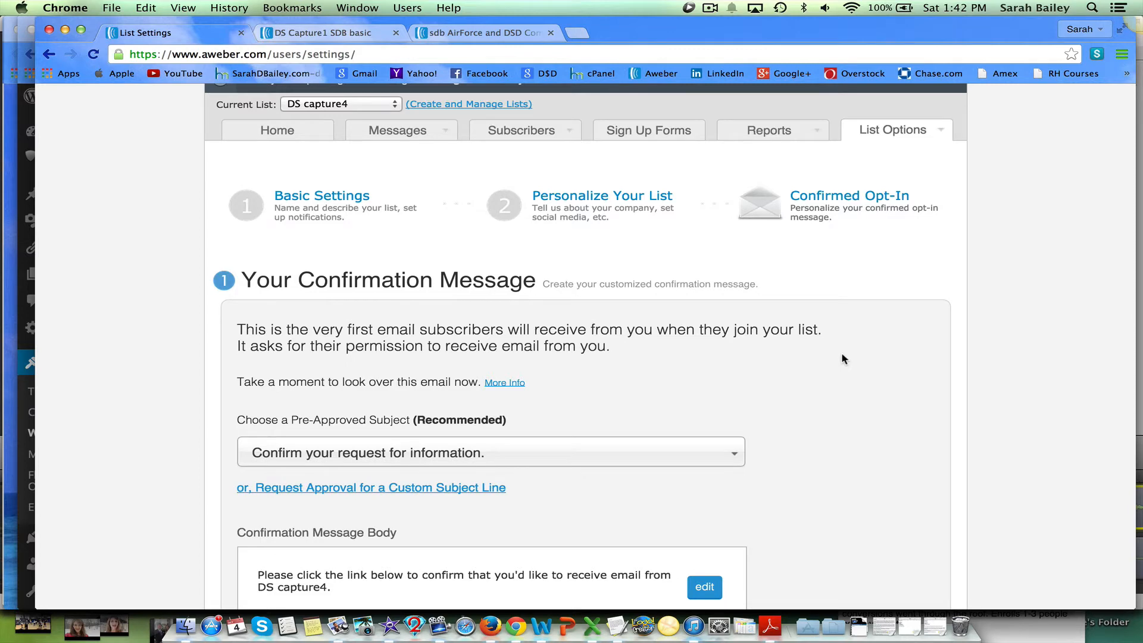
{"action": "scroll", "coordinate": [842, 355], "scroll_direction": "down", "scroll_amount": 5}
{"action": "scroll", "coordinate": [843, 357], "scroll_direction": "down", "scroll_amount": 10}
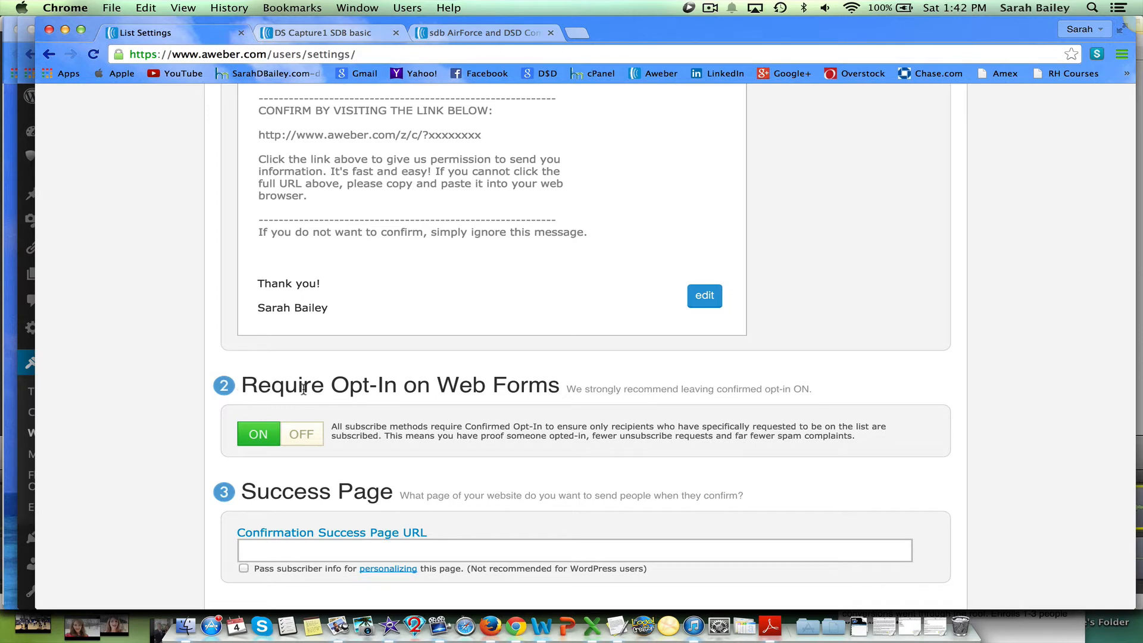
{"action": "left_click", "coordinate": [302, 437]}
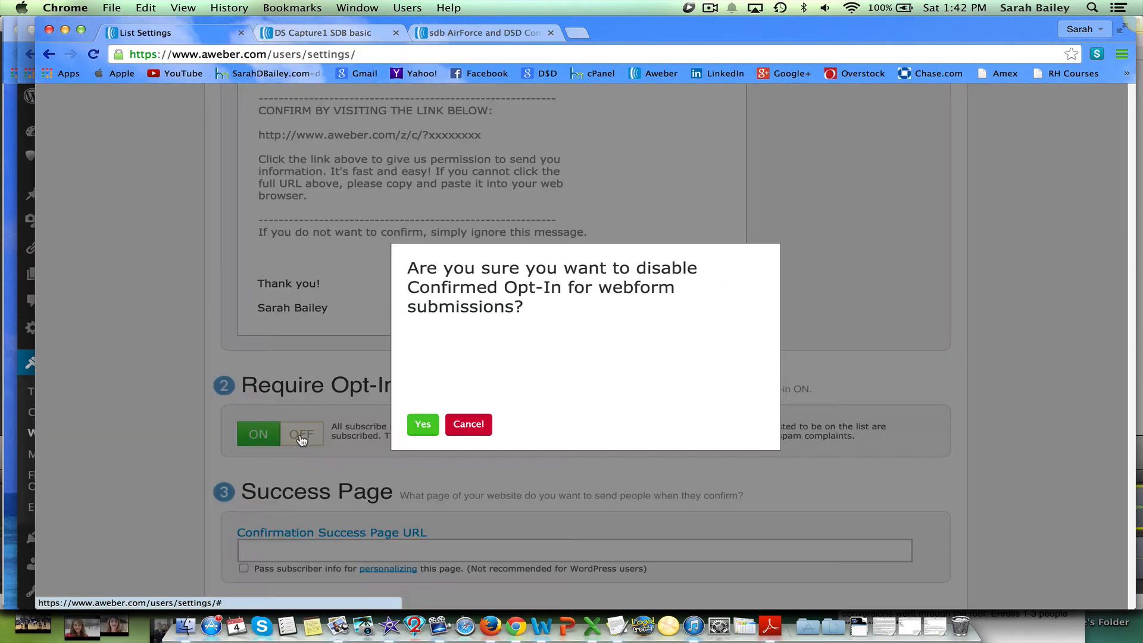
{"action": "left_click", "coordinate": [422, 427]}
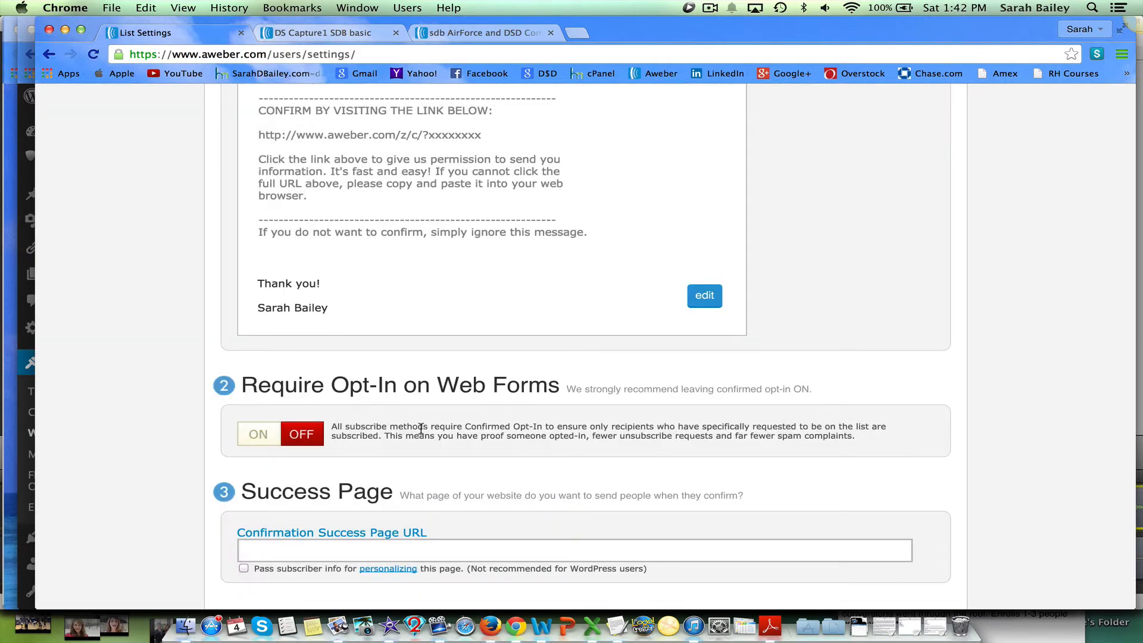
Save the Confirmed Opt-In settings with the success page URL left empty.
{"action": "scroll", "coordinate": [450, 461], "scroll_direction": "down", "scroll_amount": 4}
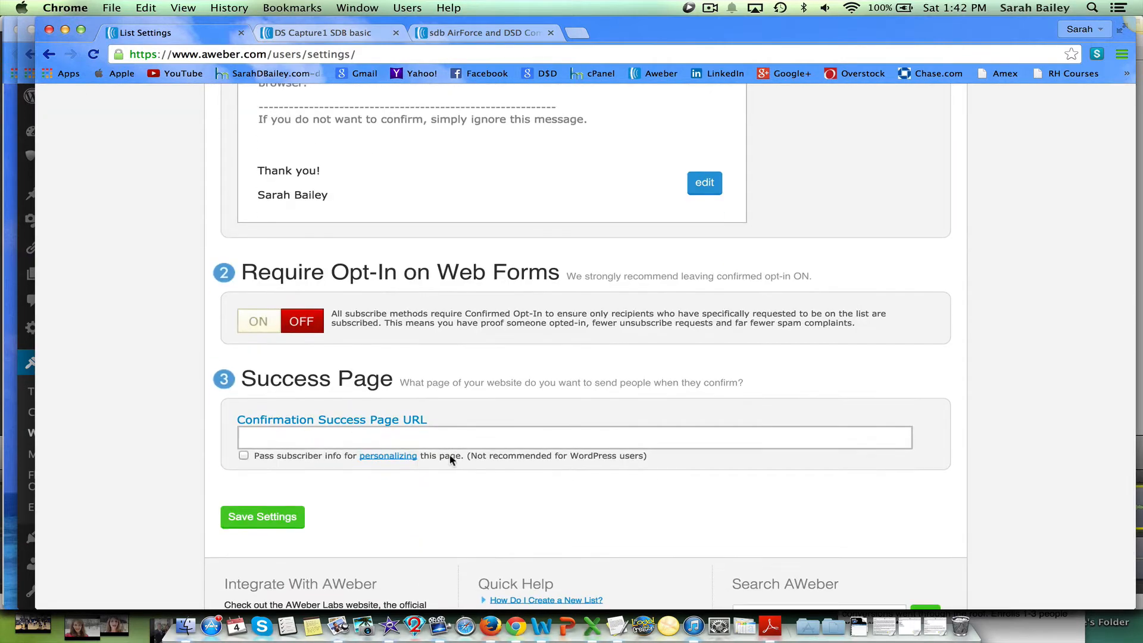
{"action": "left_click", "coordinate": [440, 442]}
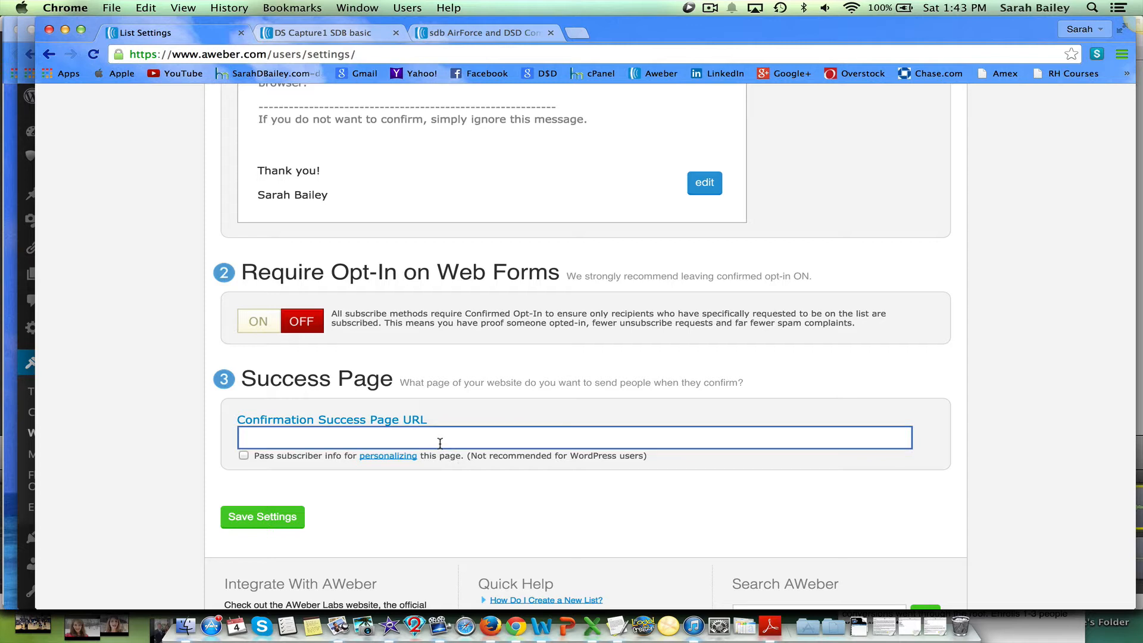
{"action": "left_click", "coordinate": [259, 518]}
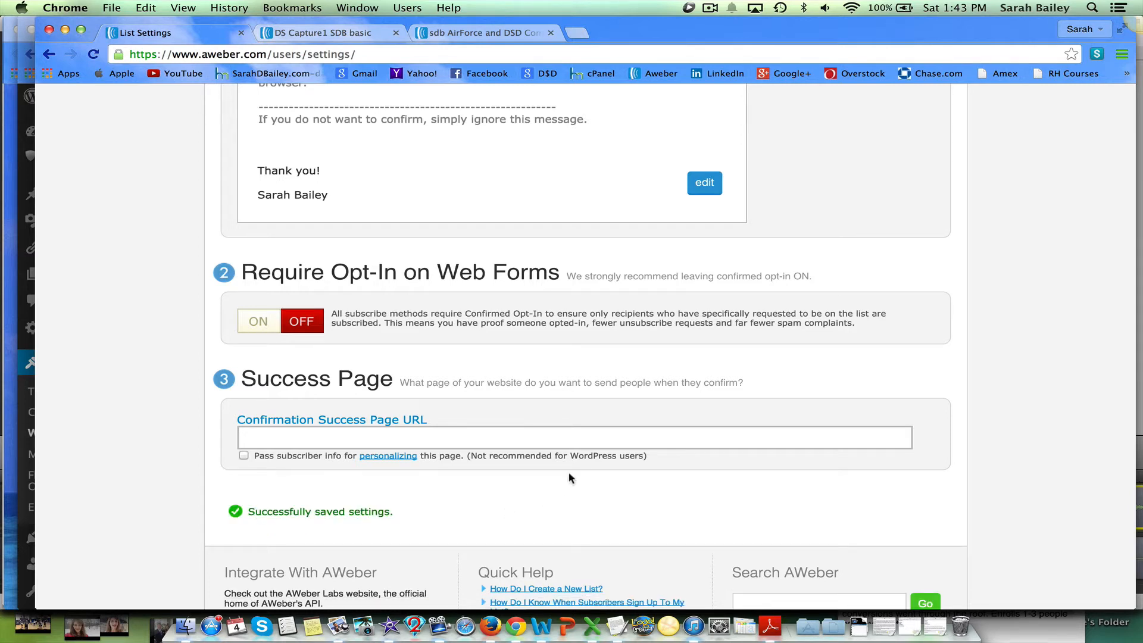
Go to the Sign Up Forms section and start creating the first sign-up form.
{"action": "scroll", "coordinate": [570, 475], "scroll_direction": "up", "scroll_amount": 10}
{"action": "scroll", "coordinate": [570, 475], "scroll_direction": "up", "scroll_amount": 3}
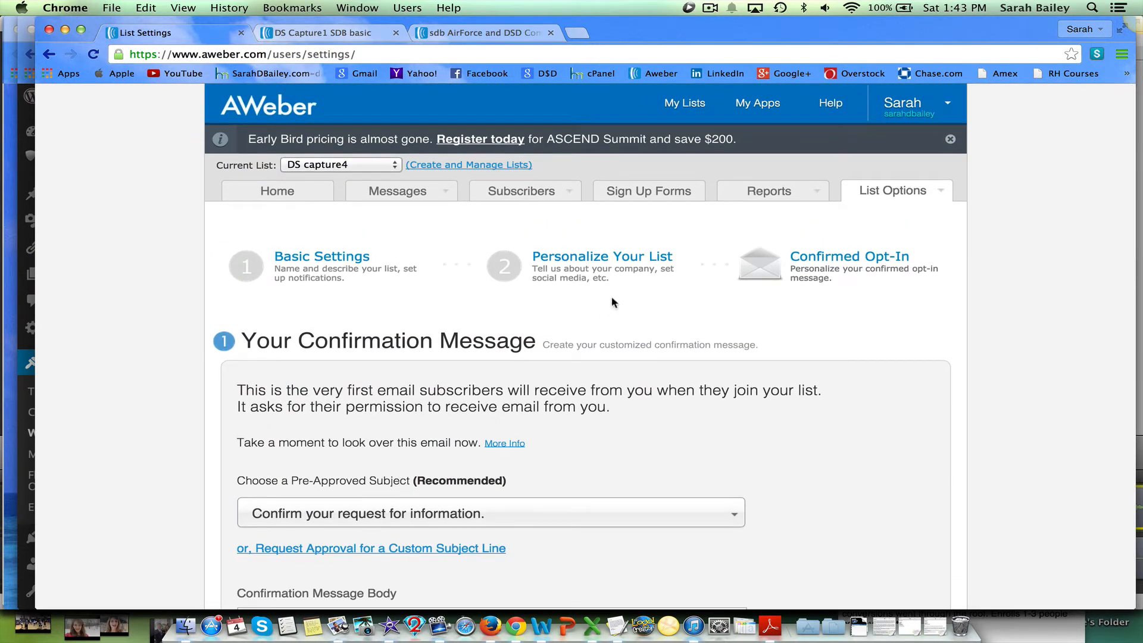
{"action": "left_click", "coordinate": [642, 193]}
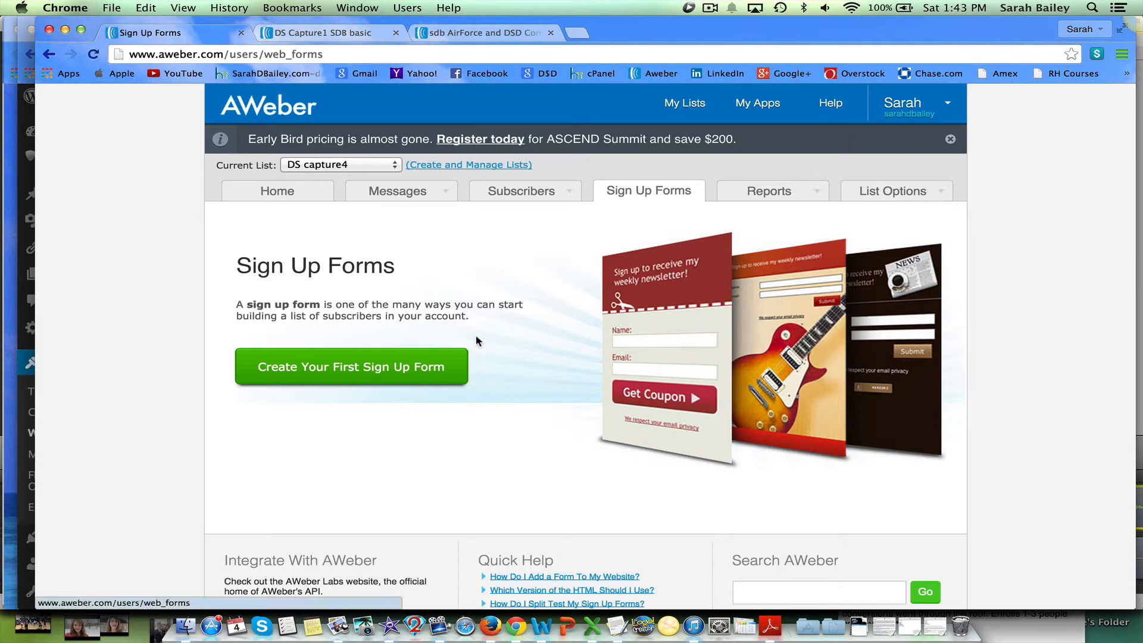
{"action": "right_click", "coordinate": [448, 368]}
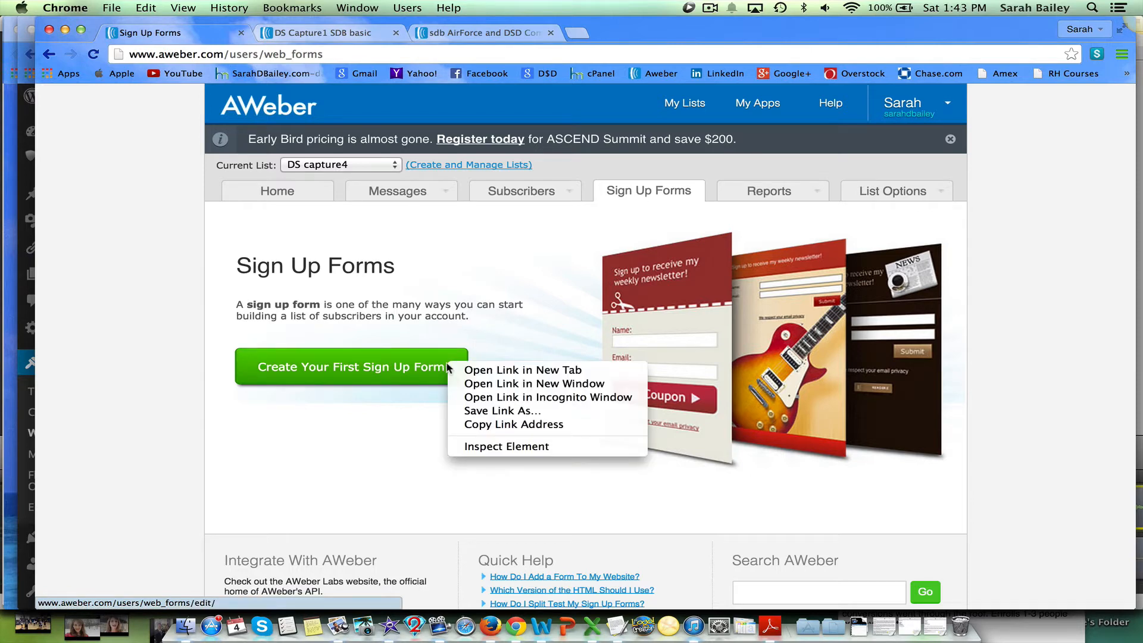
{"action": "left_click", "coordinate": [378, 367]}
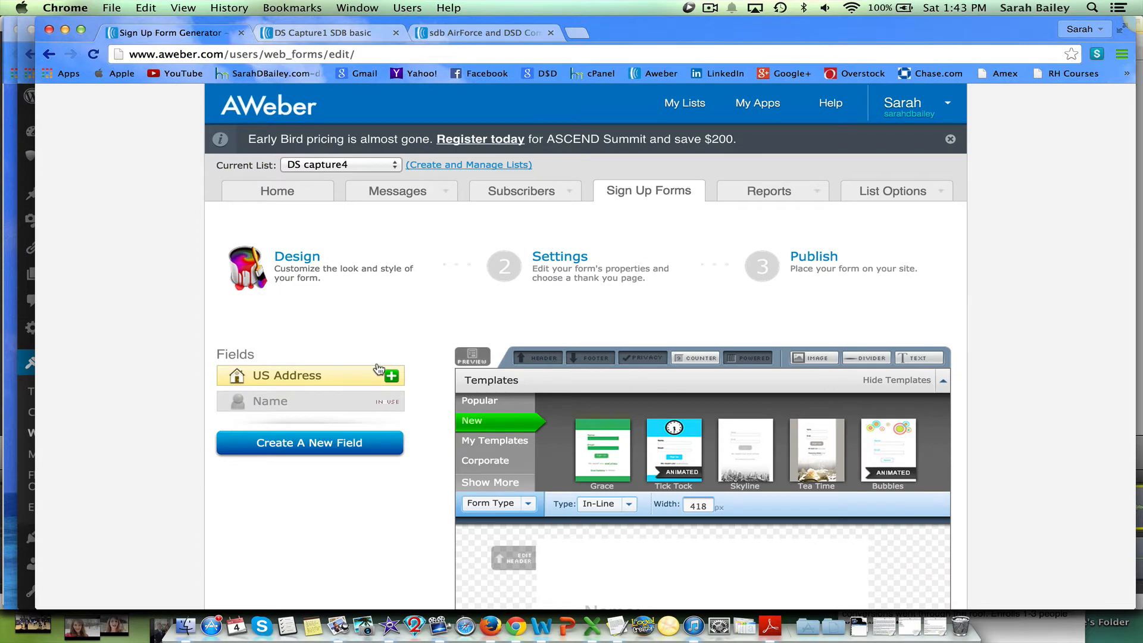
Copy the header text from the existing DS Capture1 form and paste it into the new form's header editor.
{"action": "scroll", "coordinate": [658, 271], "scroll_direction": "down", "scroll_amount": 5}
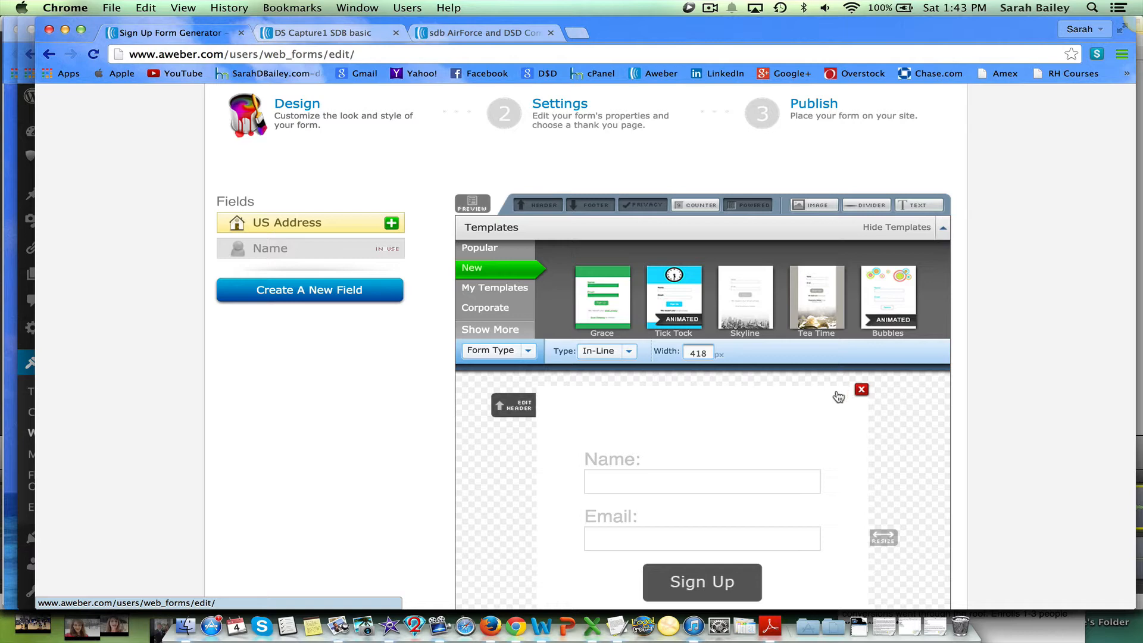
{"action": "left_click", "coordinate": [521, 408]}
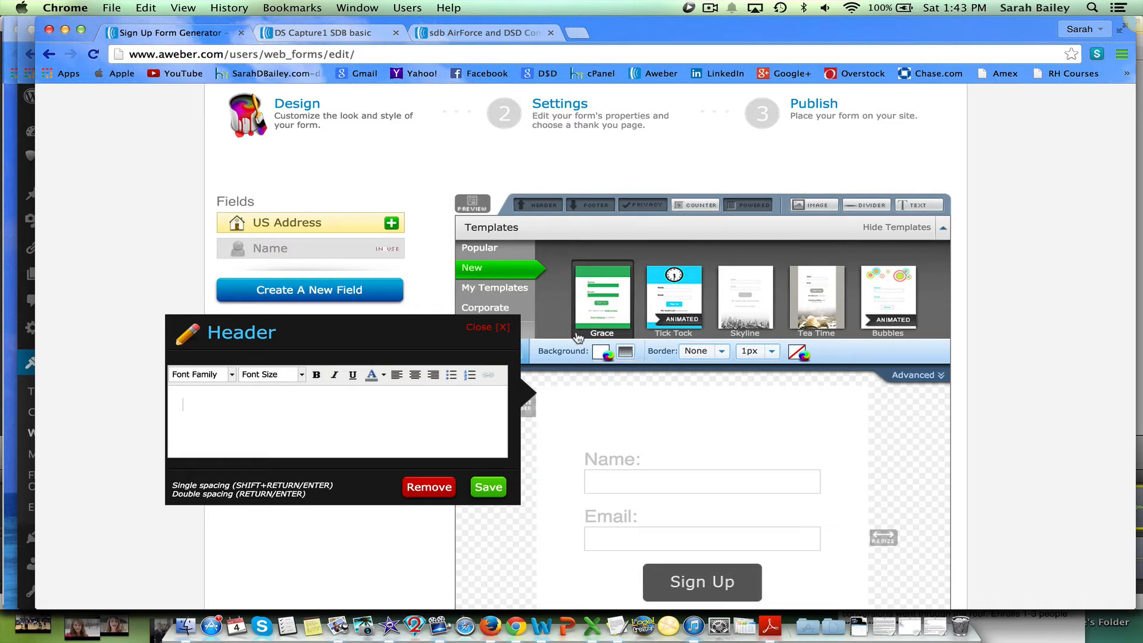
{"action": "left_click", "coordinate": [336, 32]}
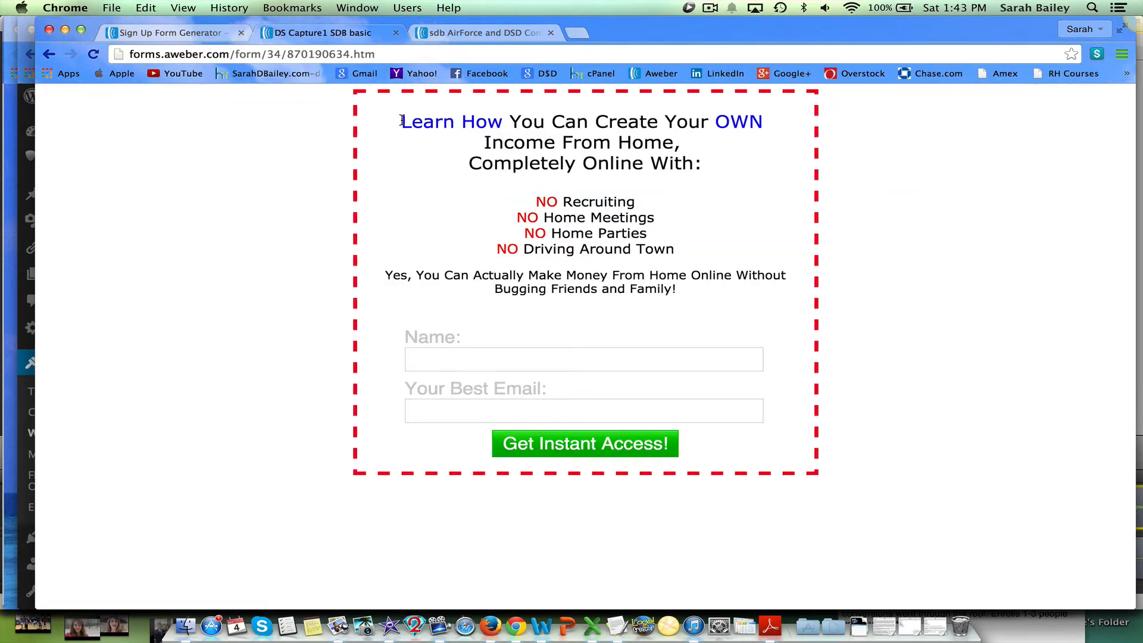
{"action": "left_click_drag", "start_coordinate": [400, 122], "coordinate": [708, 288]}
{"action": "key", "text": "super+c"}
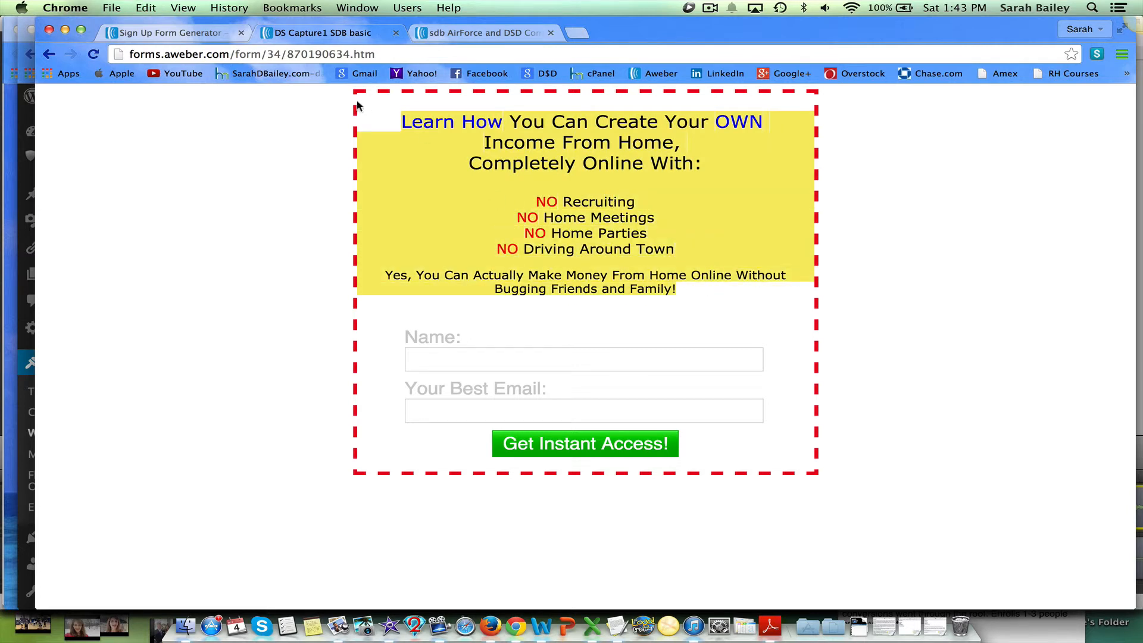
{"action": "left_click", "coordinate": [224, 36]}
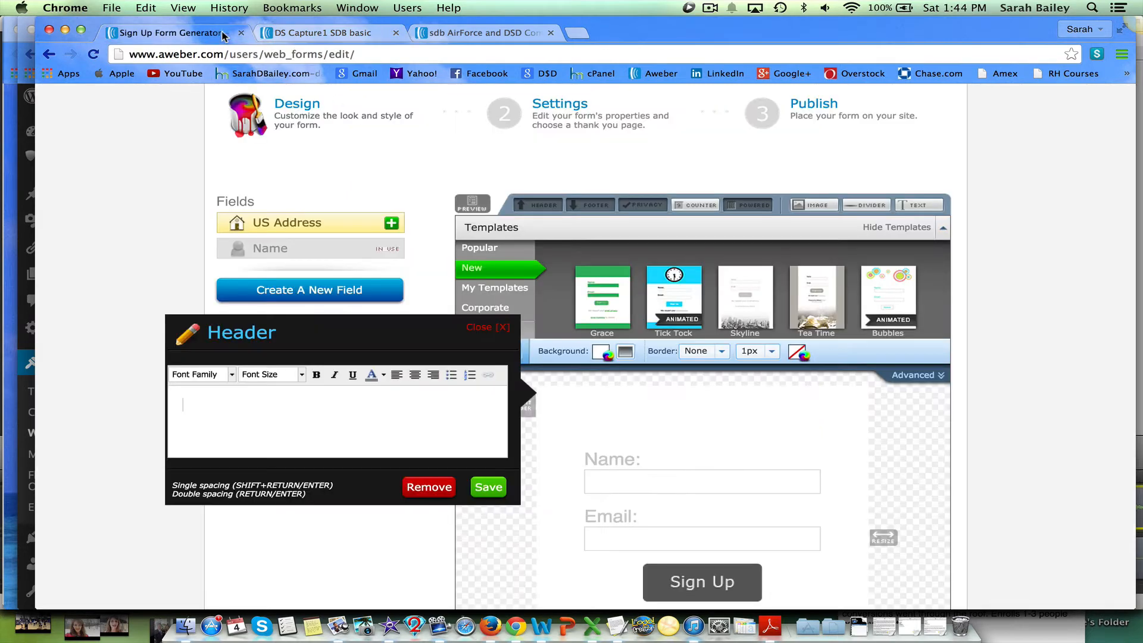
{"action": "left_click", "coordinate": [338, 398]}
{"action": "key", "text": "super+v"}
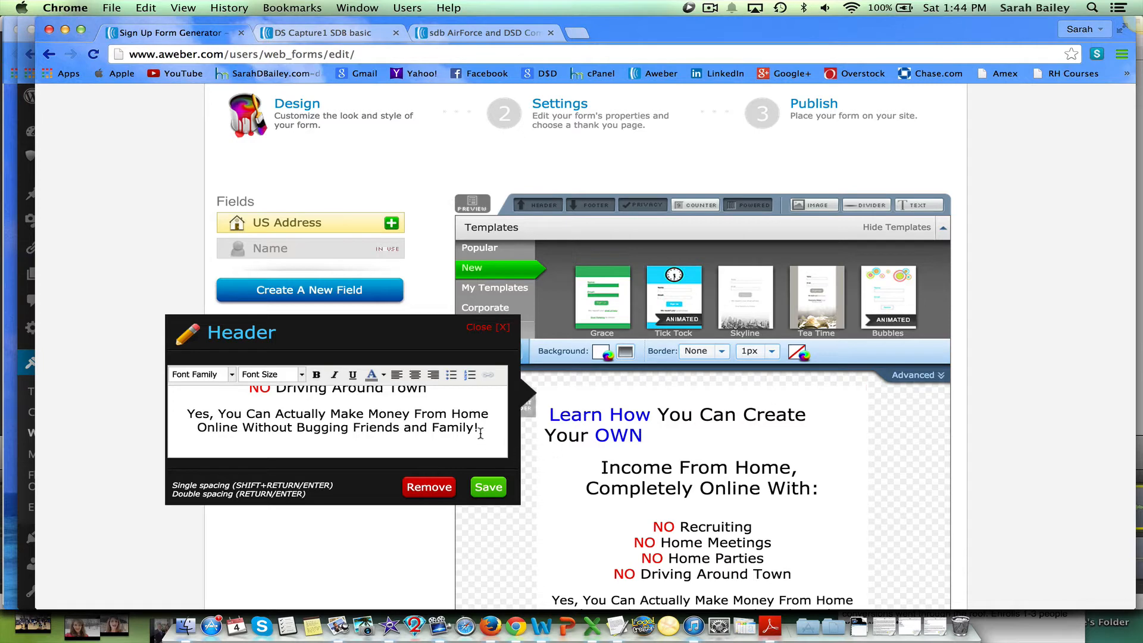
Select the pasted header text and center-align it.
{"action": "left_click_drag", "start_coordinate": [480, 430], "coordinate": [426, 365]}
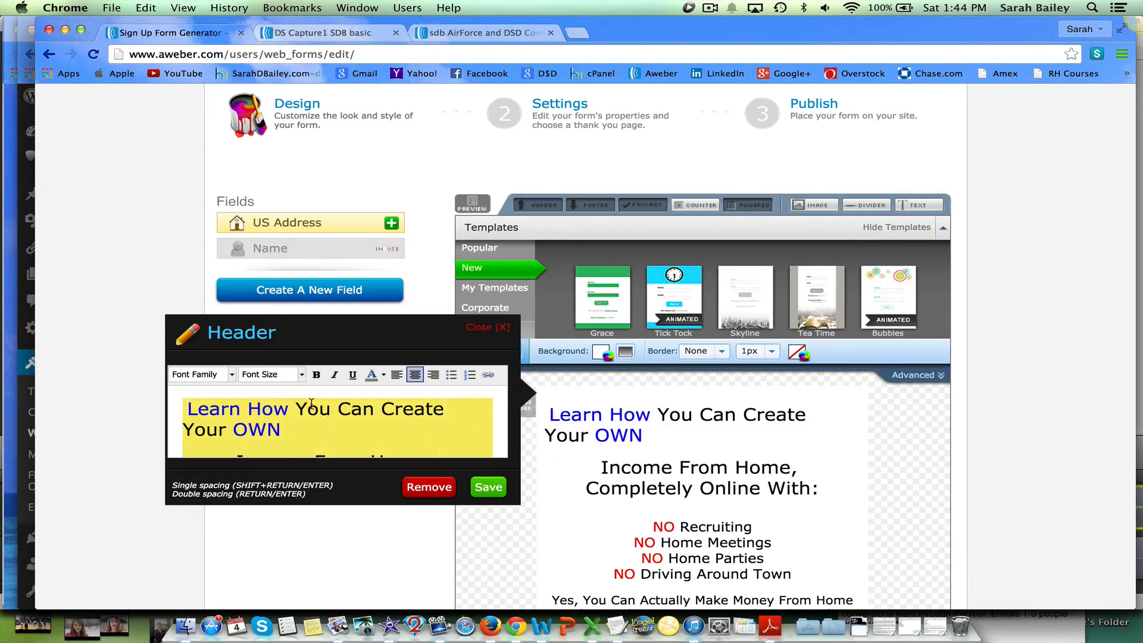
{"action": "left_click", "coordinate": [415, 376]}
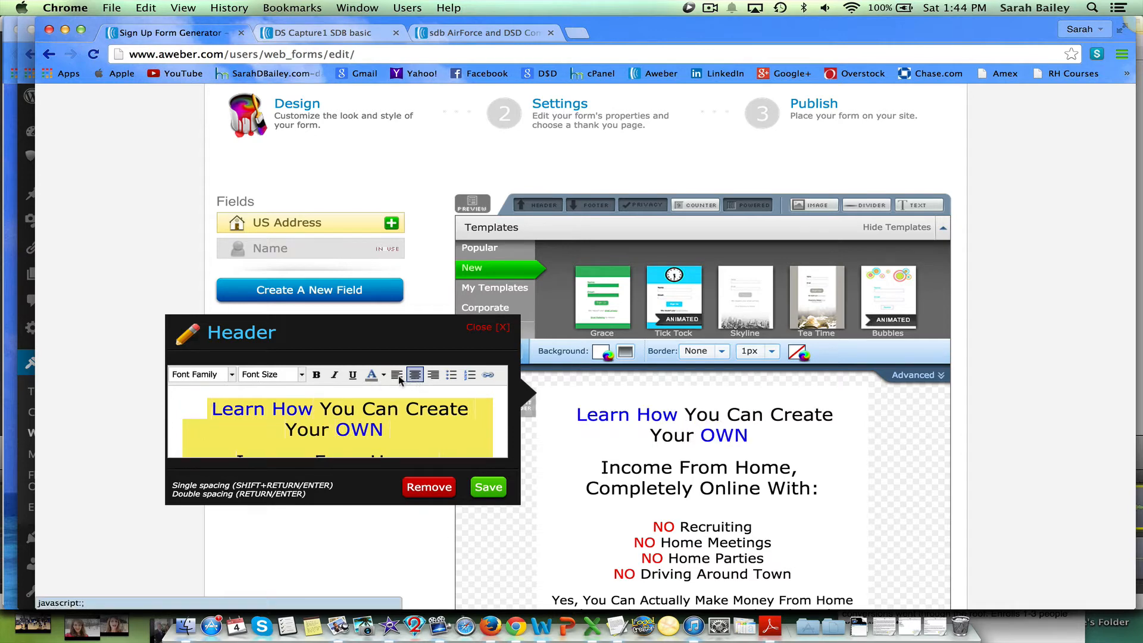
{"action": "left_click", "coordinate": [396, 375]}
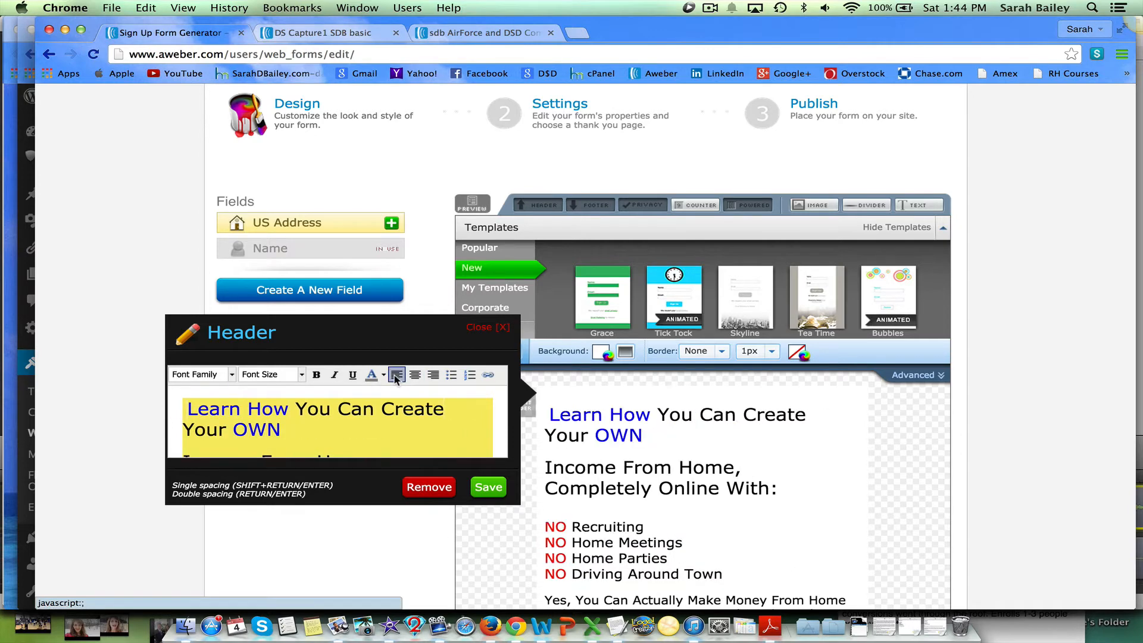
{"action": "left_click", "coordinate": [433, 376]}
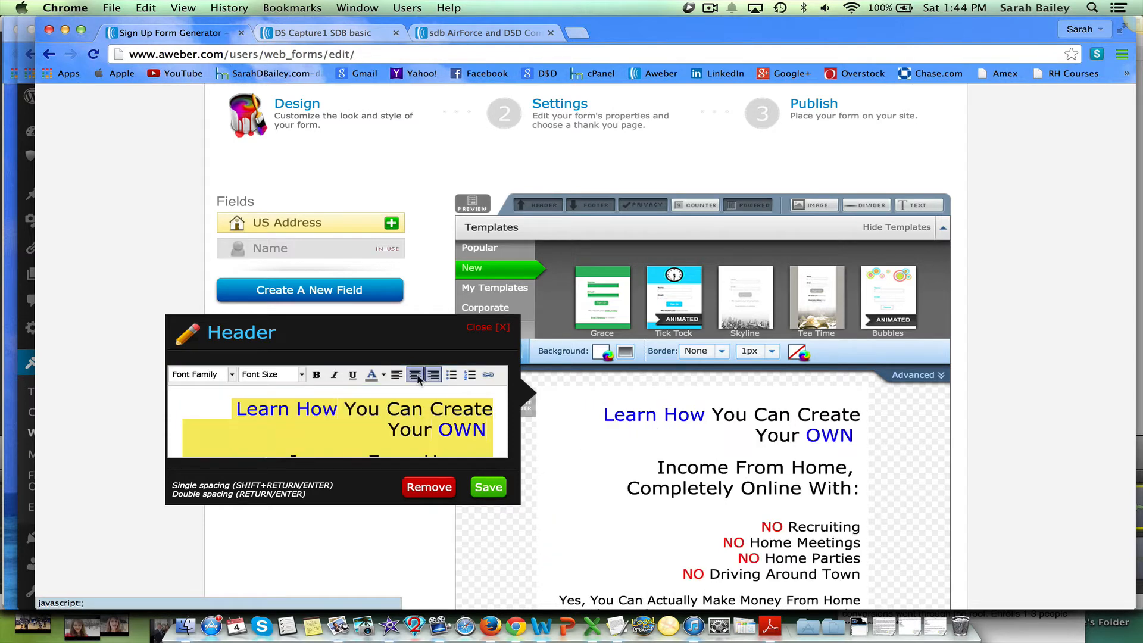
{"action": "left_click", "coordinate": [415, 376]}
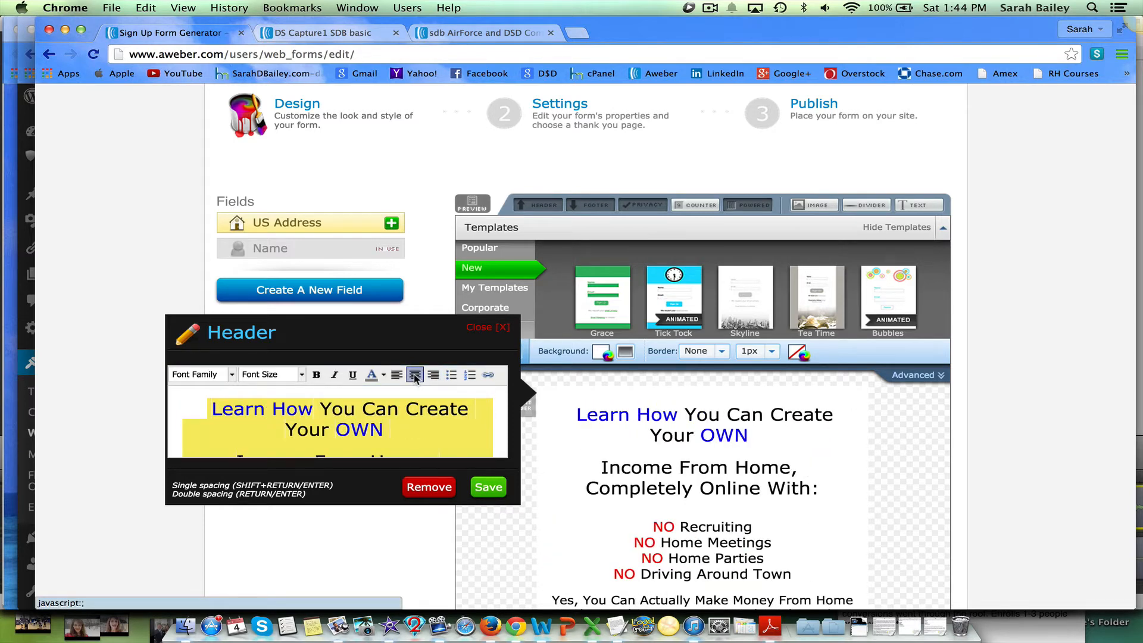
{"action": "left_click", "coordinate": [408, 420]}
{"action": "scroll", "coordinate": [409, 420], "scroll_direction": "down", "scroll_amount": 3}
{"action": "scroll", "coordinate": [409, 416], "scroll_direction": "up", "scroll_amount": 2}
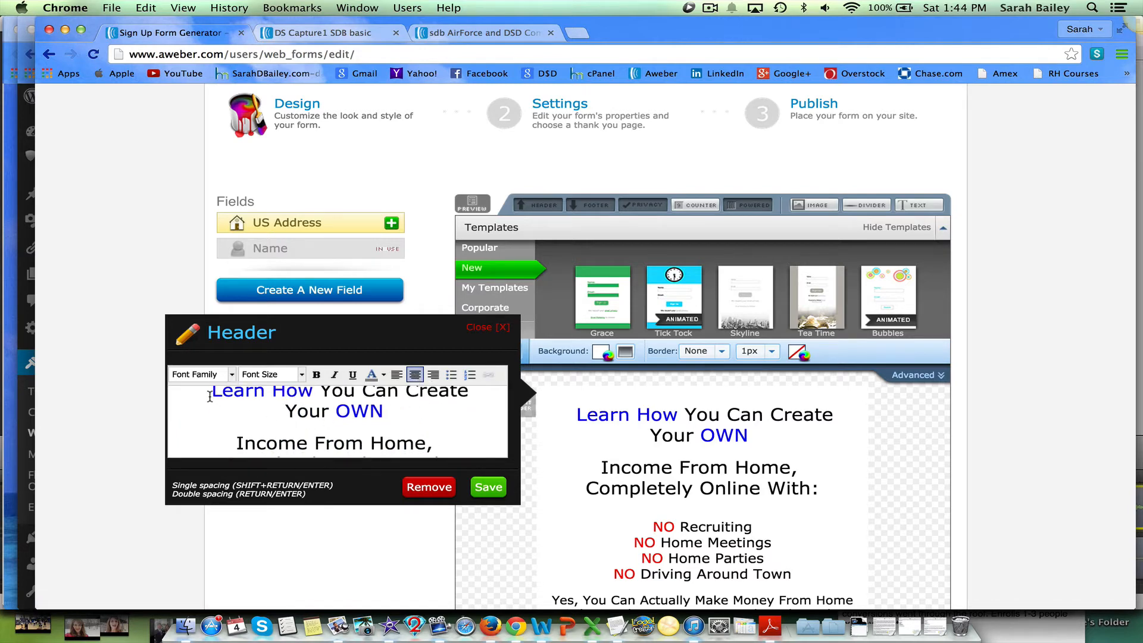
Try to recolour the 'Learn How' words of the header text.
{"action": "left_click_drag", "start_coordinate": [209, 396], "coordinate": [384, 421]}
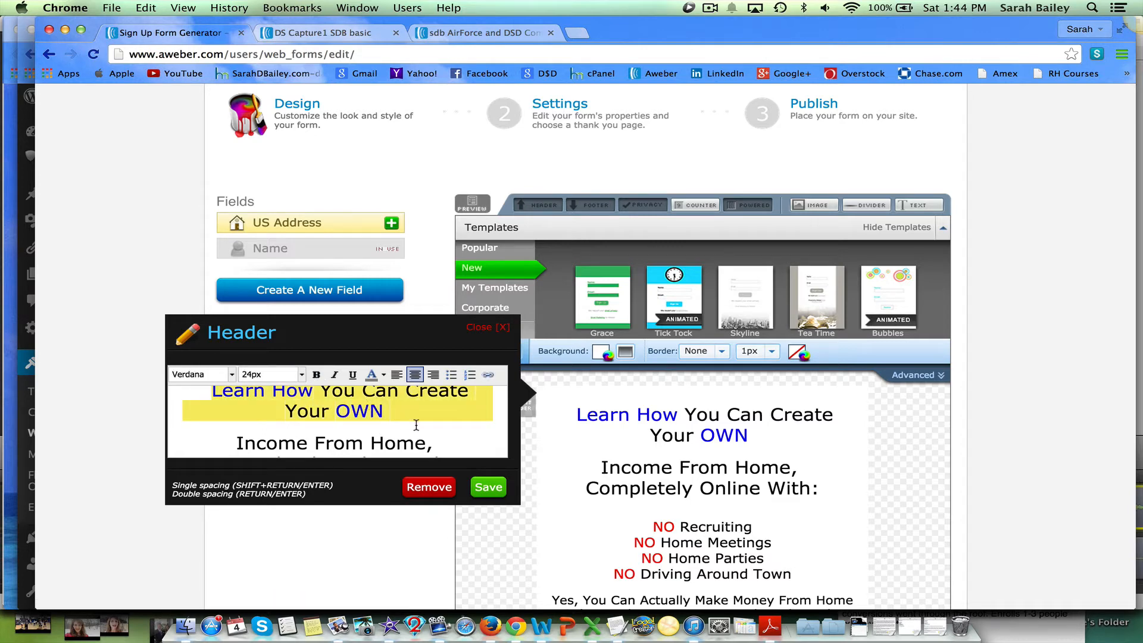
{"action": "scroll", "coordinate": [634, 507], "scroll_direction": "down", "scroll_amount": 3}
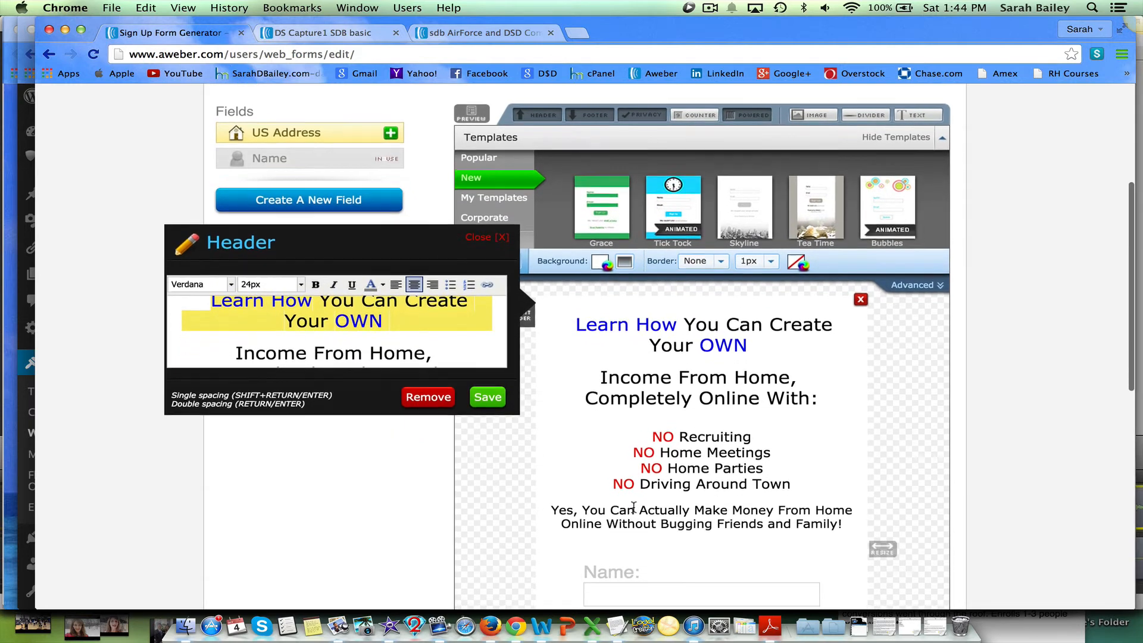
{"action": "scroll", "coordinate": [634, 507], "scroll_direction": "down", "scroll_amount": 1}
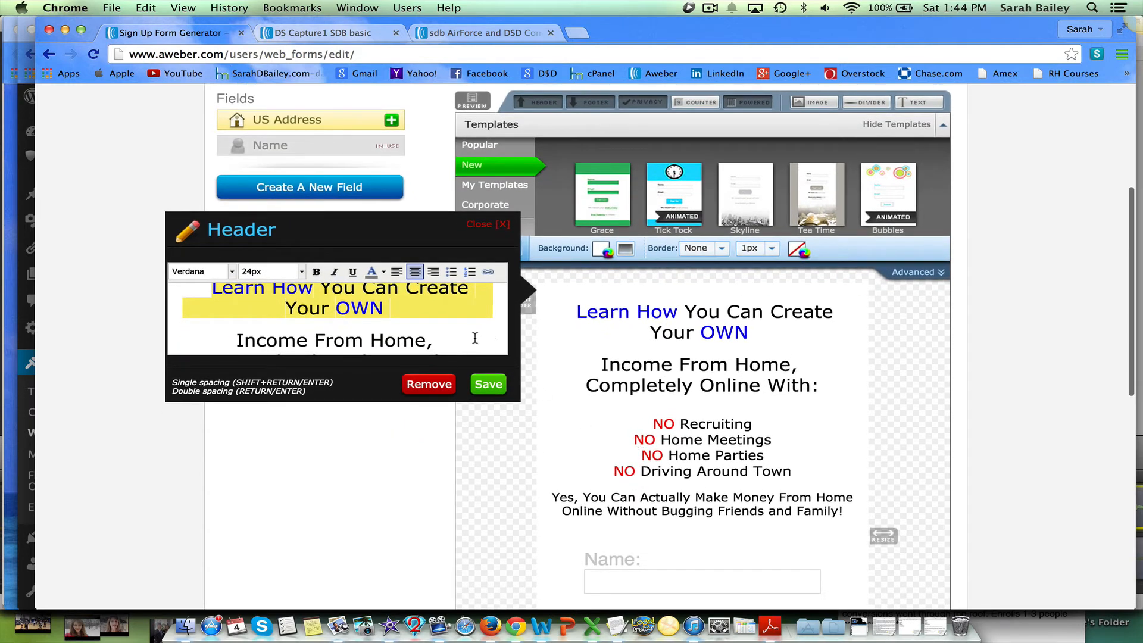
{"action": "left_click", "coordinate": [452, 322]}
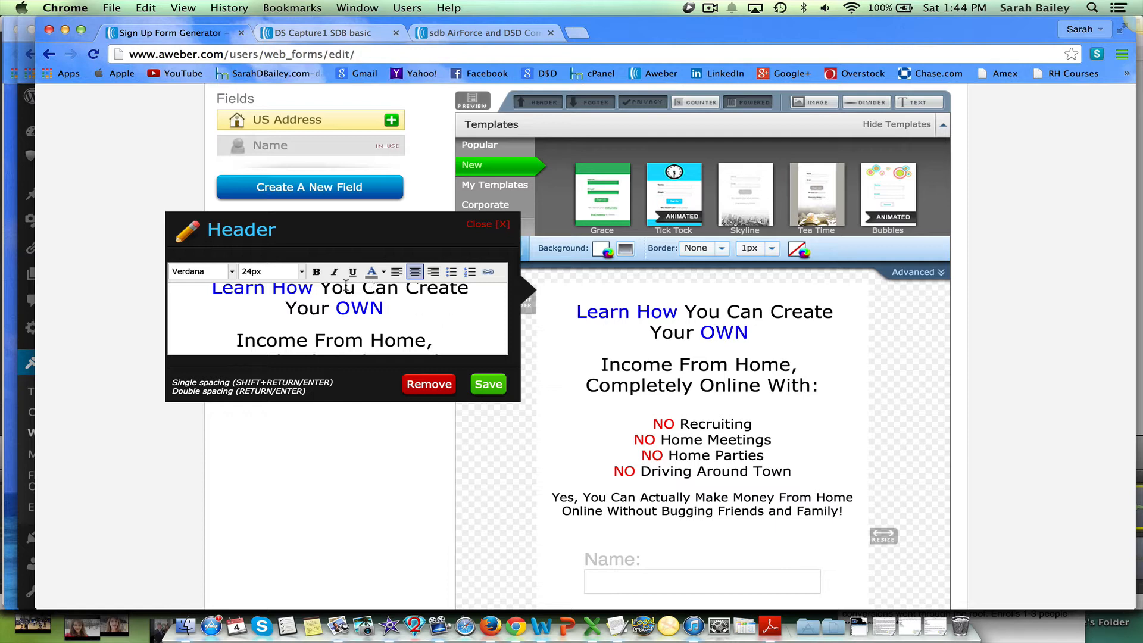
{"action": "scroll", "coordinate": [271, 289], "scroll_direction": "up", "scroll_amount": 3}
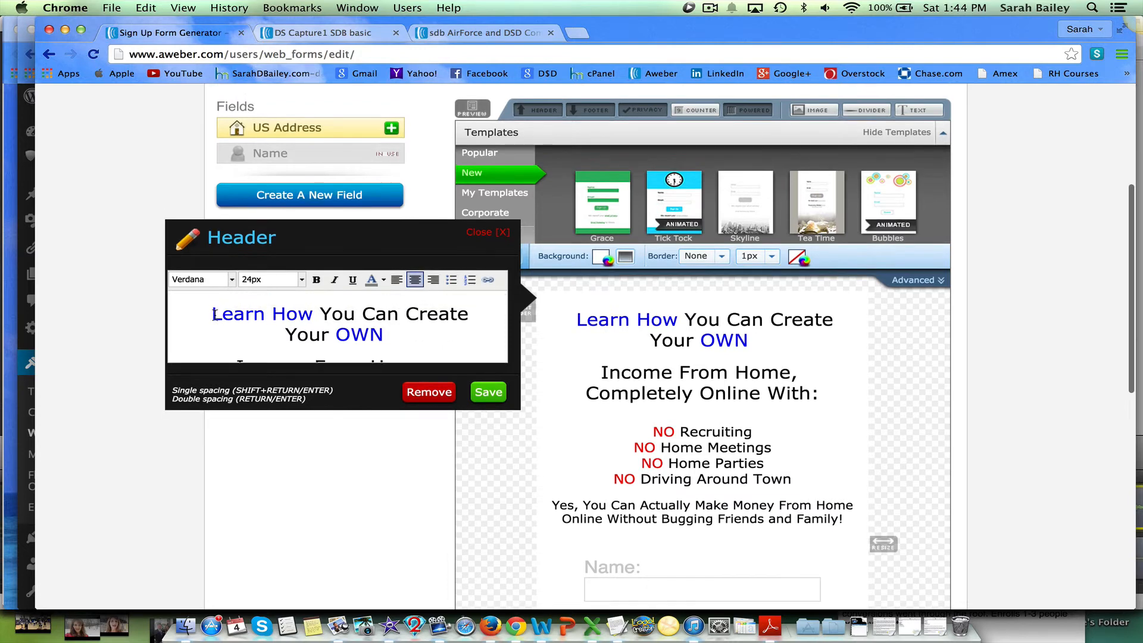
{"action": "left_click_drag", "start_coordinate": [212, 314], "coordinate": [309, 315]}
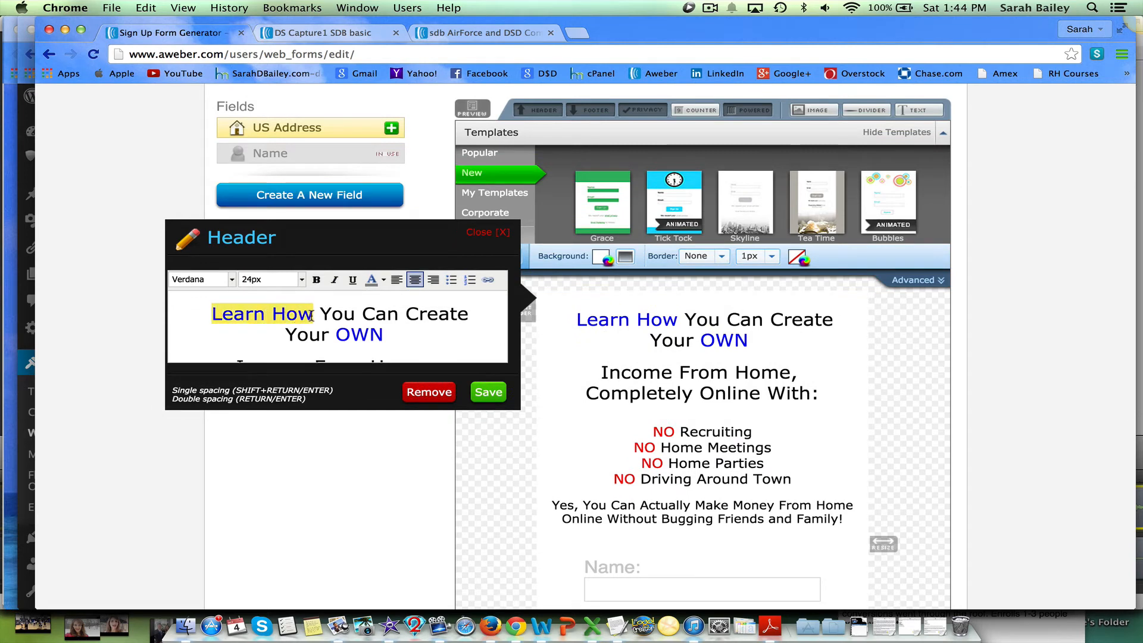
{"action": "left_click", "coordinate": [384, 281]}
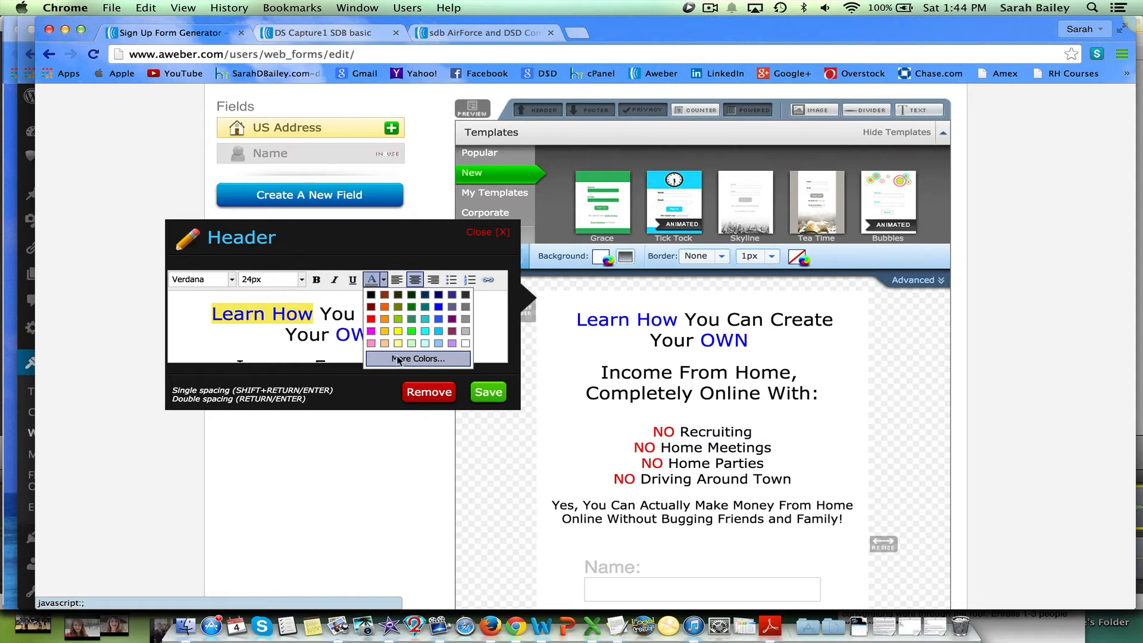
{"action": "left_click", "coordinate": [258, 330]}
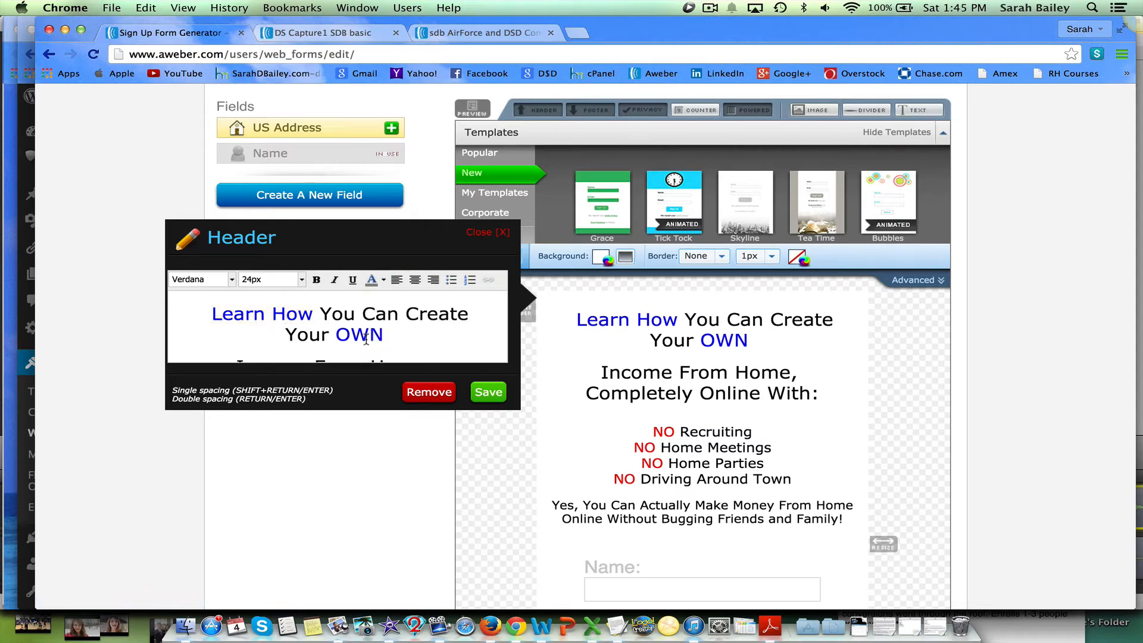
Scroll through the pasted header text and the form preview to review the content.
{"action": "scroll", "coordinate": [367, 340], "scroll_direction": "down", "scroll_amount": 5}
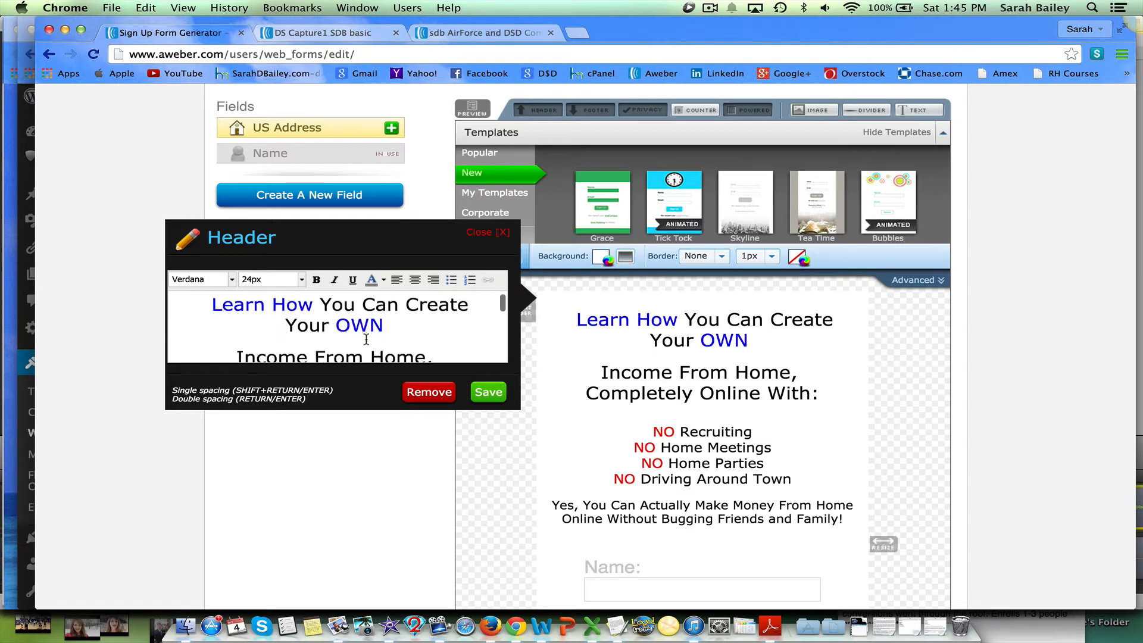
{"action": "scroll", "coordinate": [366, 340], "scroll_direction": "down", "scroll_amount": 2}
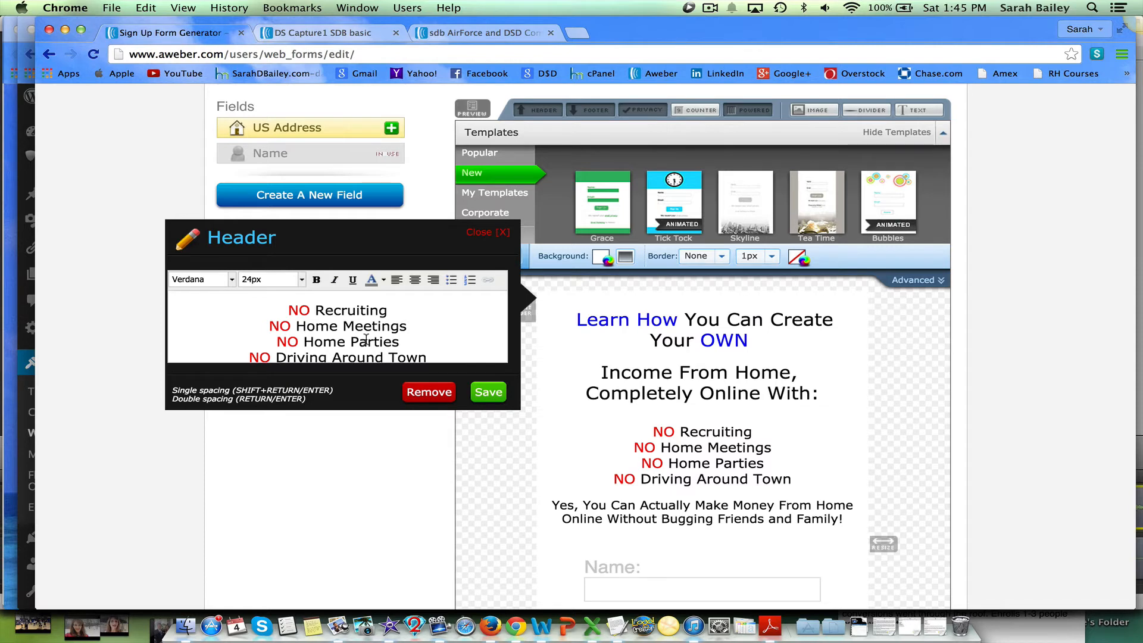
{"action": "scroll", "coordinate": [366, 339], "scroll_direction": "down", "scroll_amount": 3}
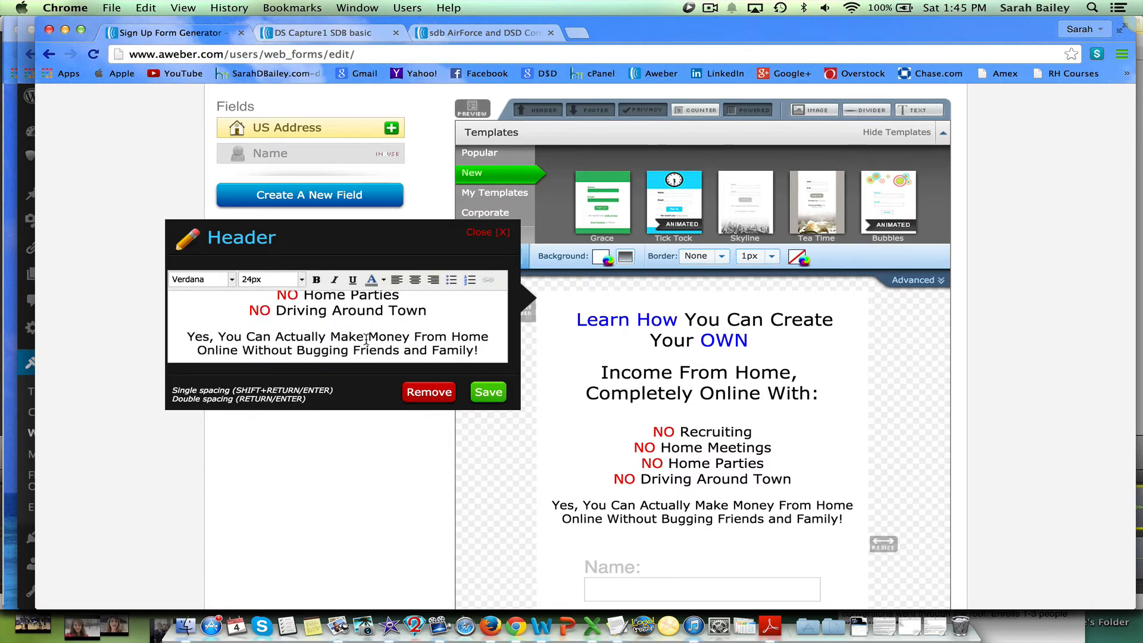
{"action": "scroll", "coordinate": [365, 340], "scroll_direction": "down", "scroll_amount": 4}
{"action": "scroll", "coordinate": [366, 344], "scroll_direction": "down", "scroll_amount": 2}
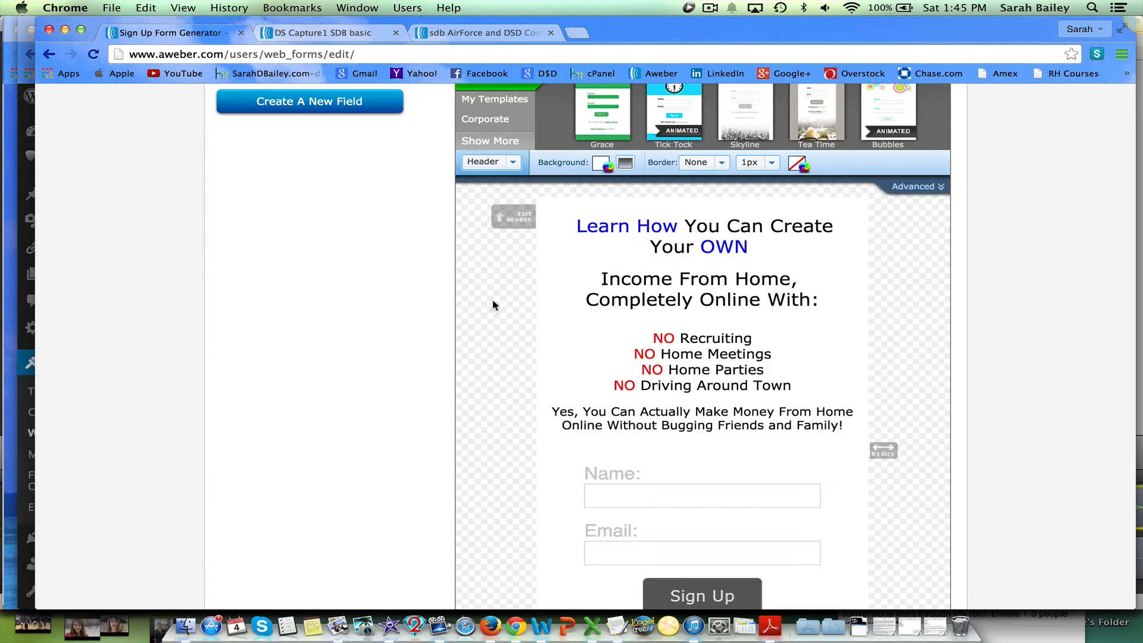
{"action": "scroll", "coordinate": [704, 348], "scroll_direction": "down", "scroll_amount": 2}
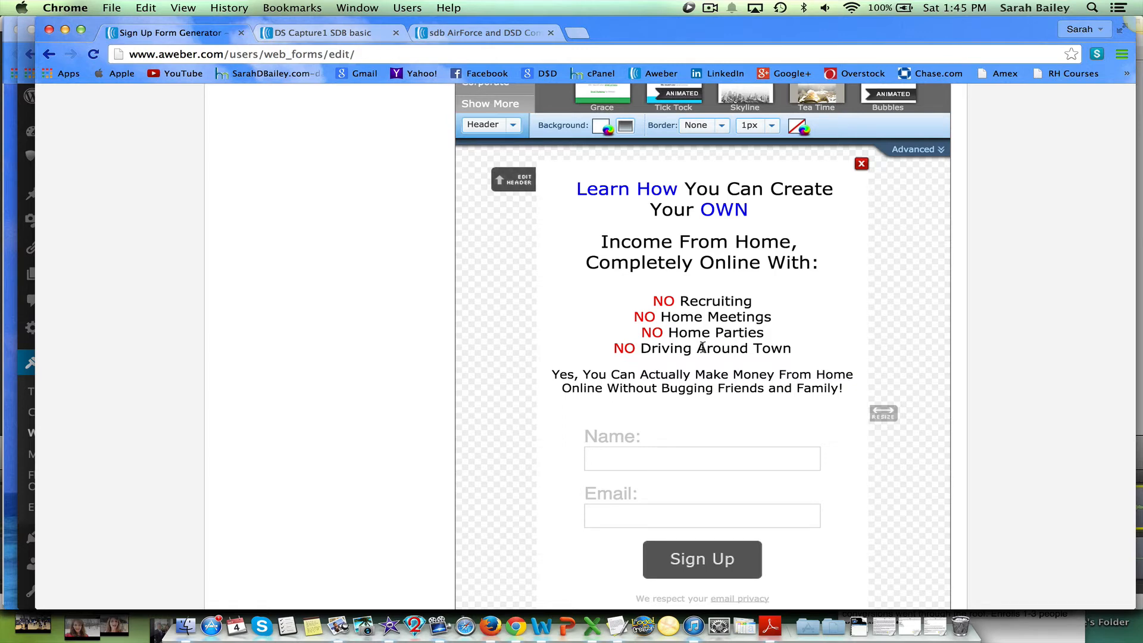
Select the form Body element and widen the form by dragging its resize handle.
{"action": "left_click", "coordinate": [515, 128]}
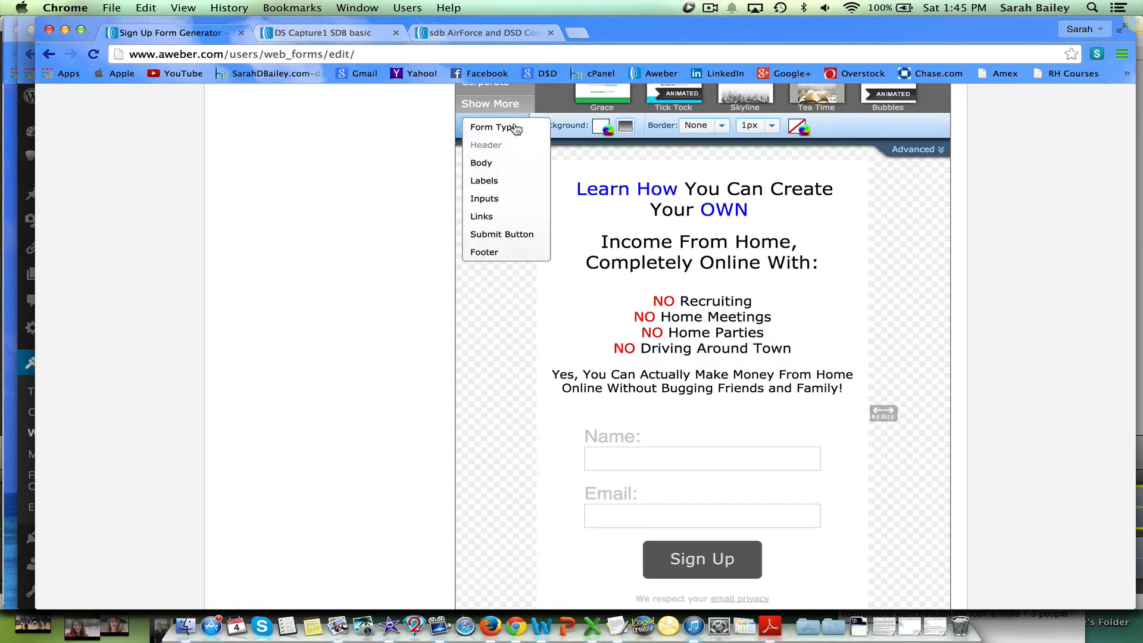
{"action": "left_click", "coordinate": [495, 164]}
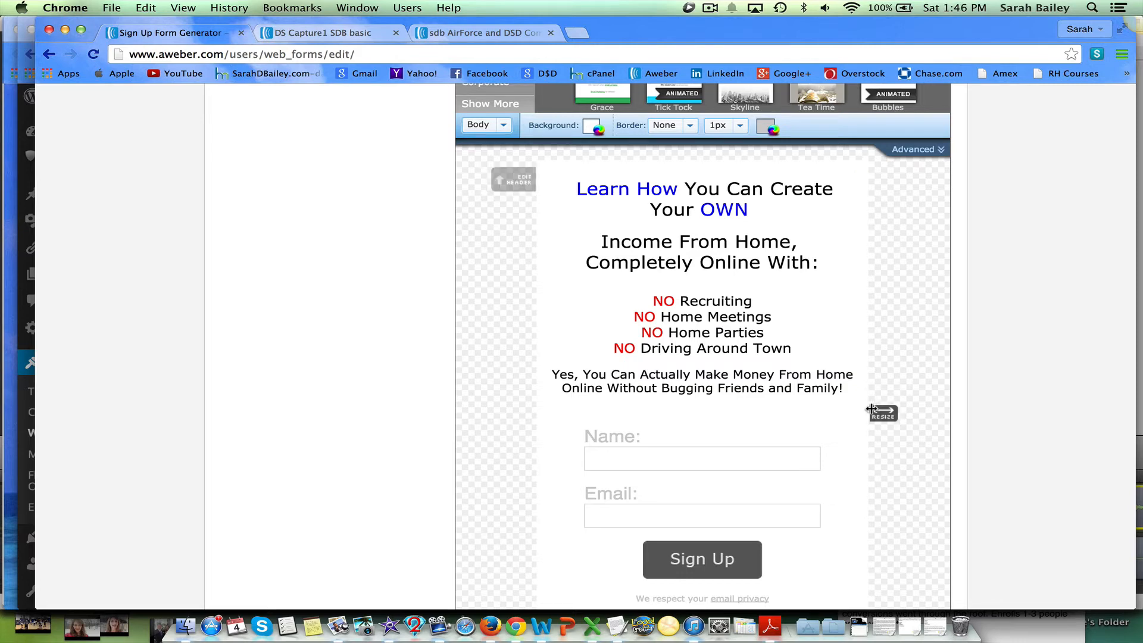
{"action": "left_click_drag", "start_coordinate": [872, 410], "coordinate": [952, 405]}
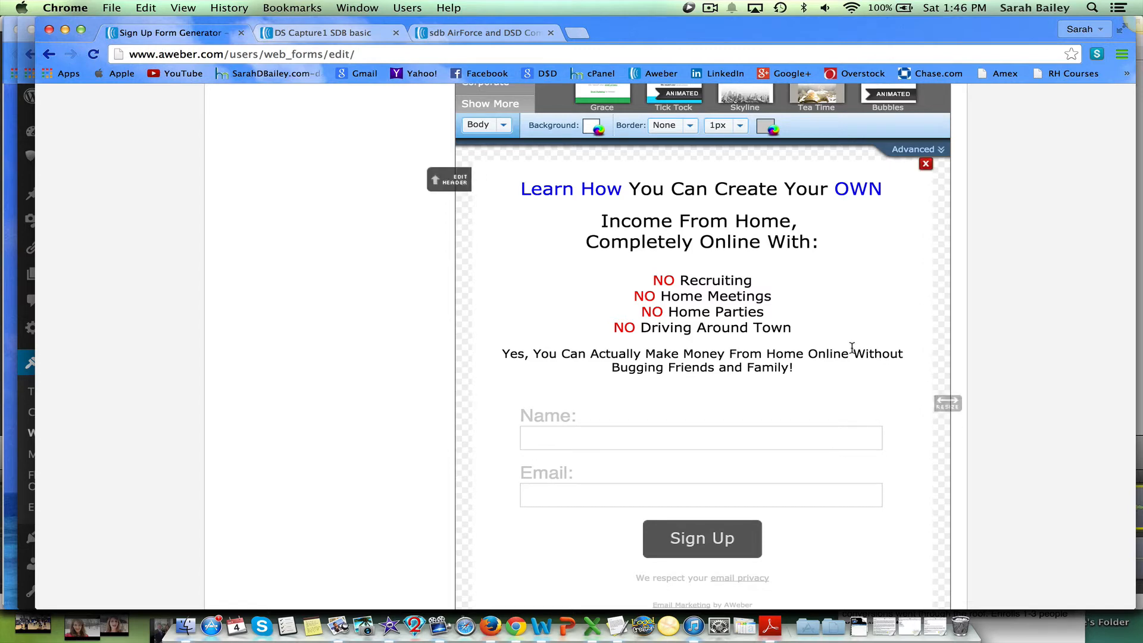
Give the form body a 5px dashed border in red f52308.
{"action": "scroll", "coordinate": [852, 353], "scroll_direction": "up", "scroll_amount": 1}
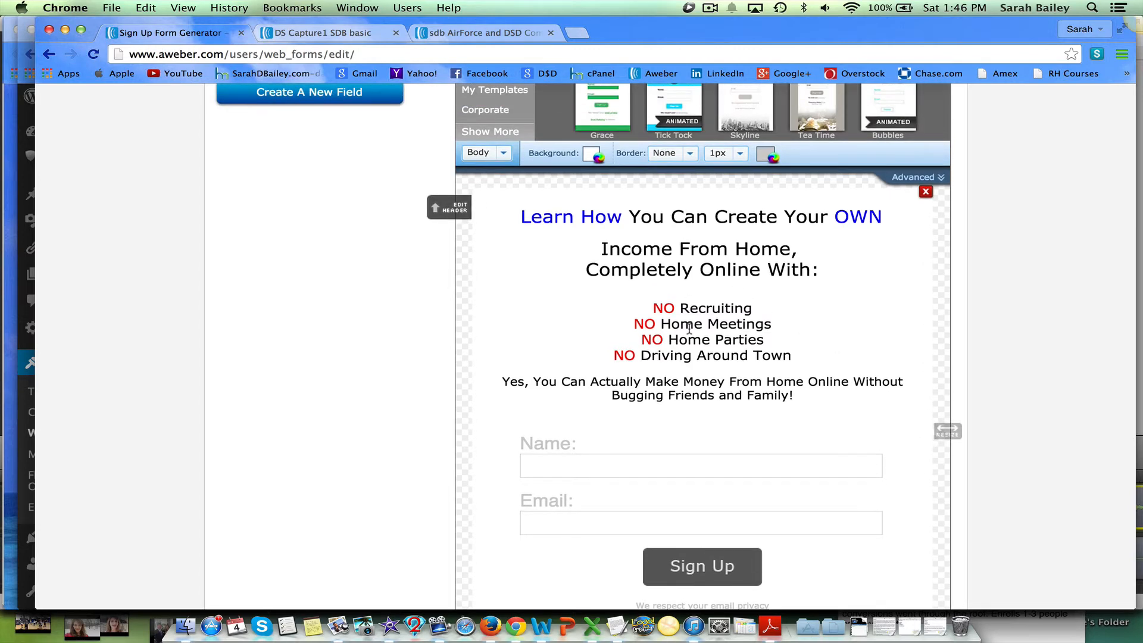
{"action": "left_click", "coordinate": [690, 156]}
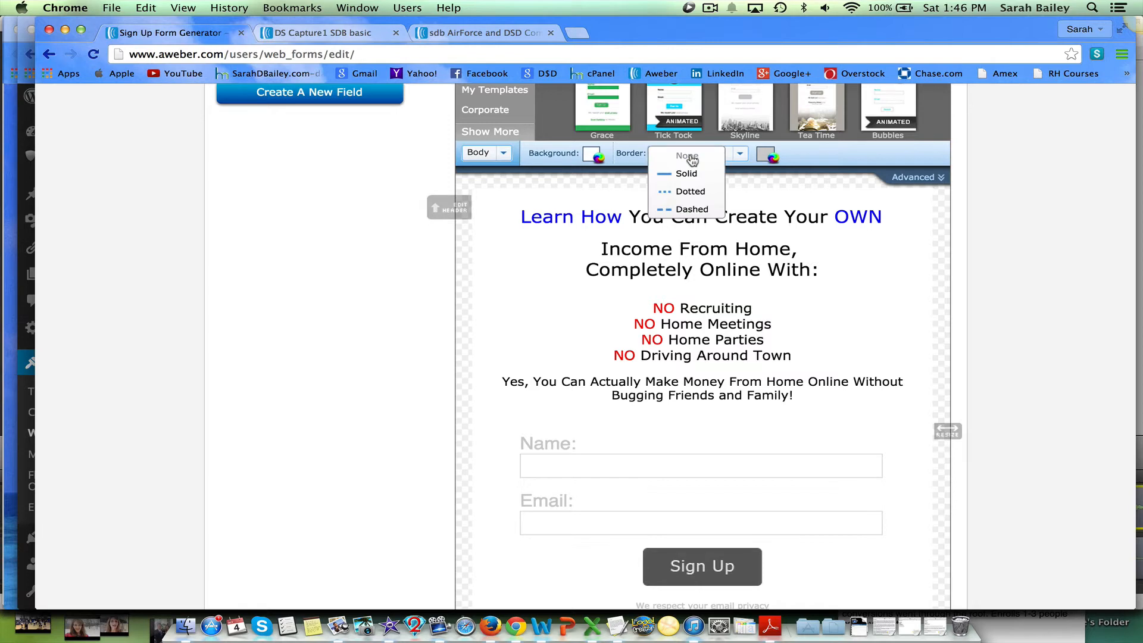
{"action": "left_click", "coordinate": [692, 209]}
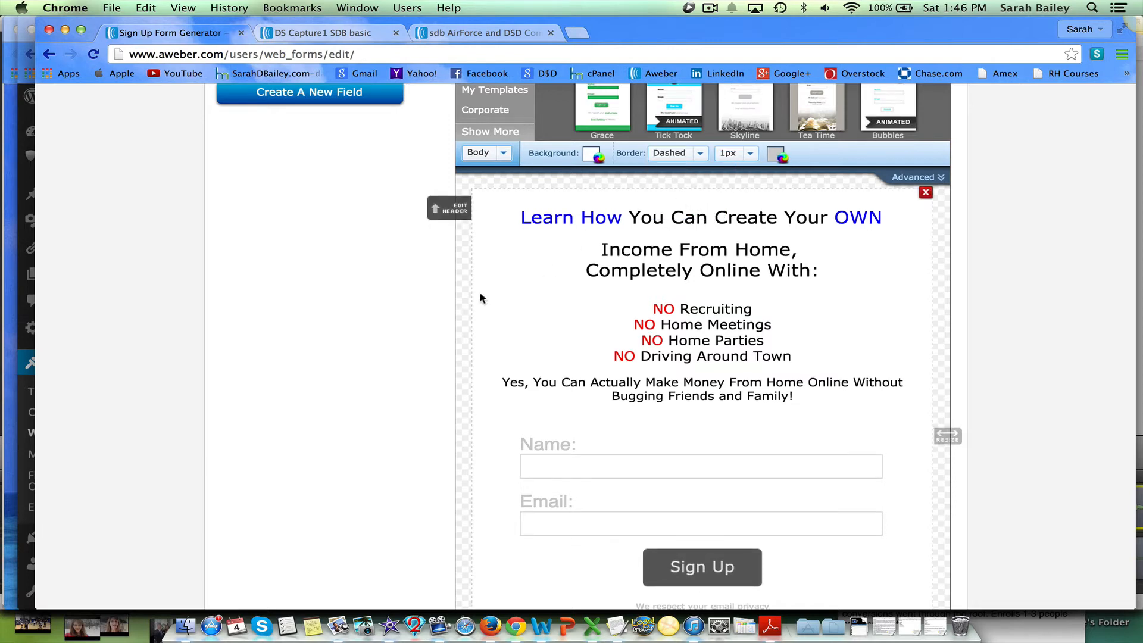
{"action": "left_click", "coordinate": [752, 156]}
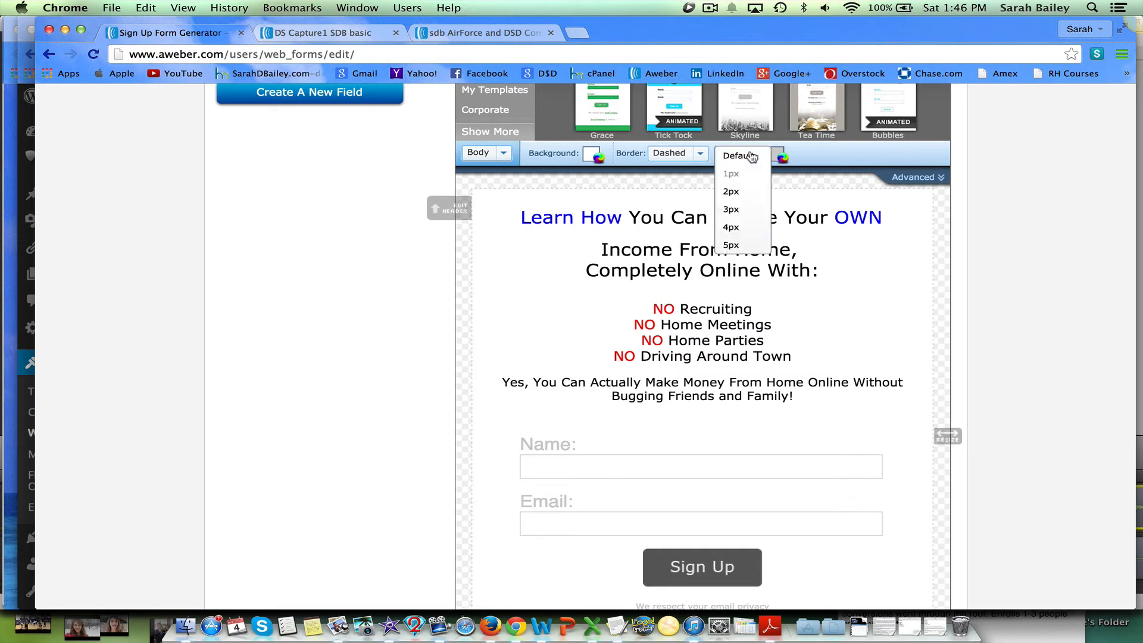
{"action": "left_click", "coordinate": [736, 245]}
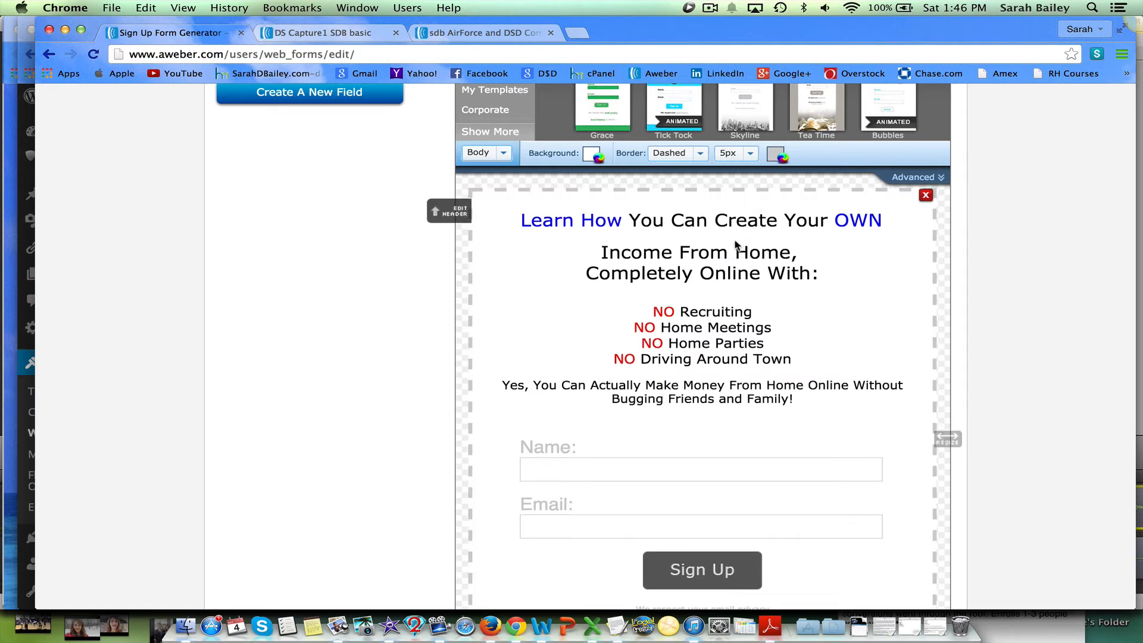
{"action": "left_click", "coordinate": [775, 156]}
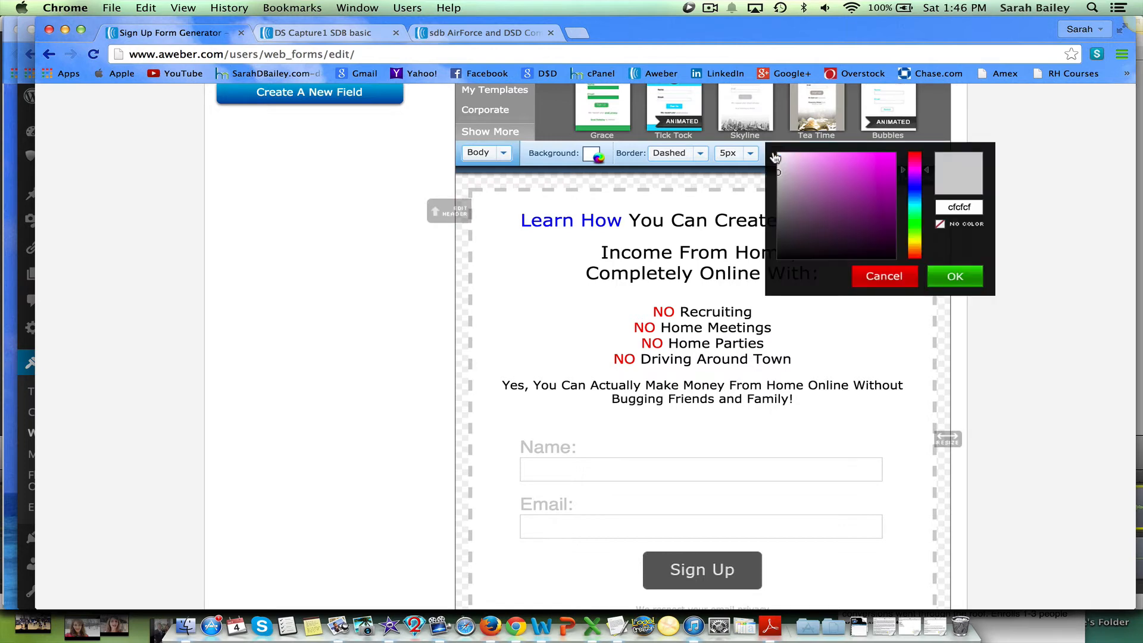
{"action": "left_click", "coordinate": [915, 255]}
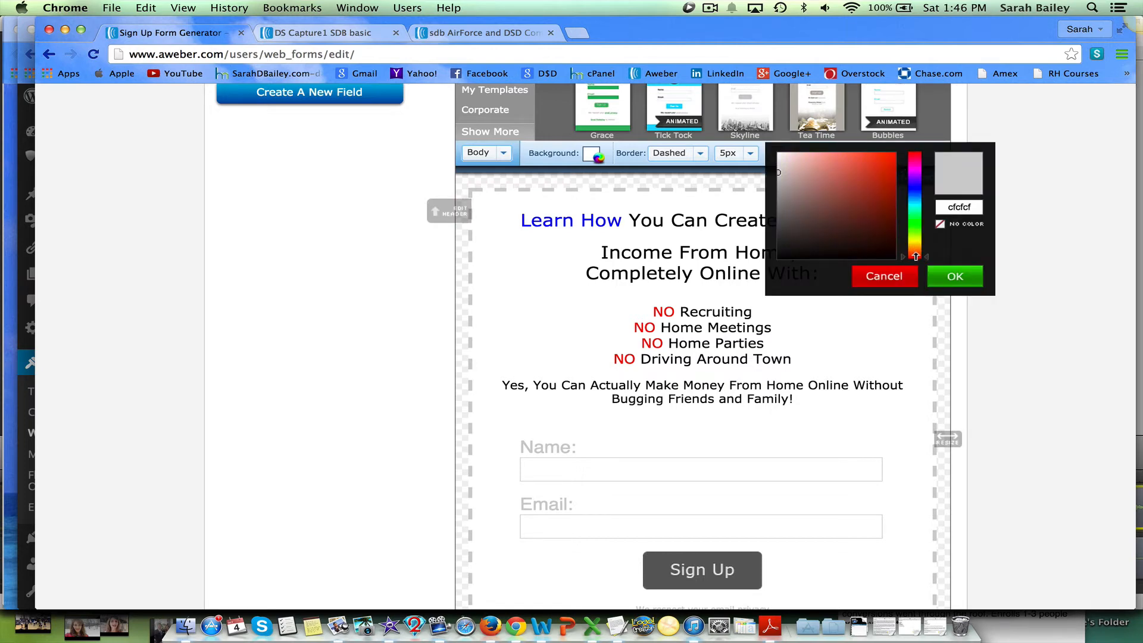
{"action": "left_click", "coordinate": [892, 157]}
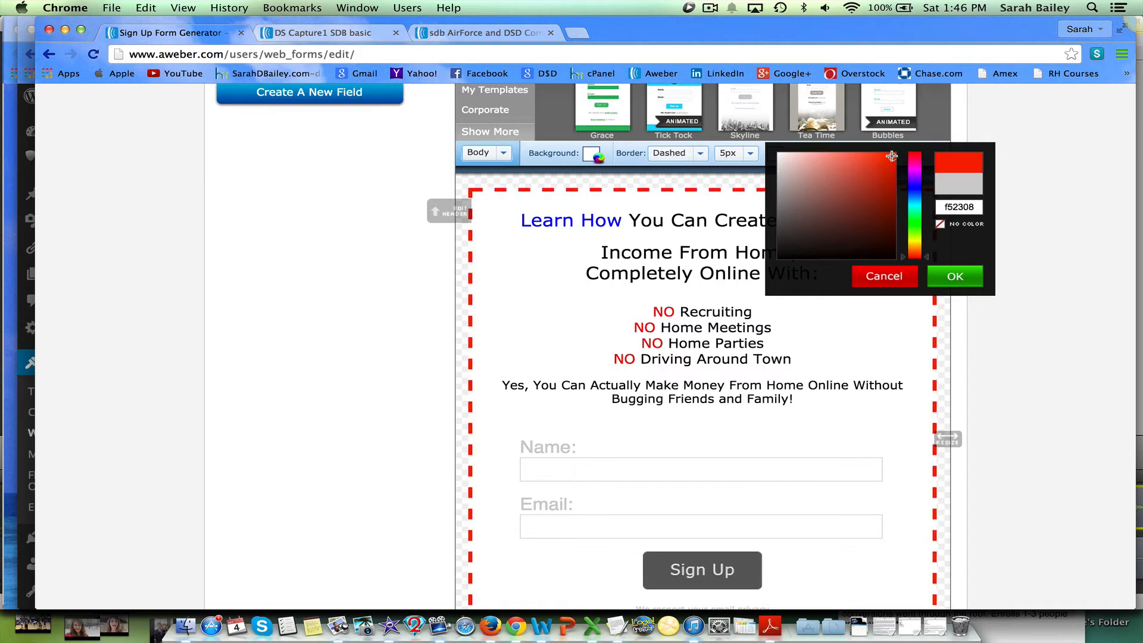
{"action": "left_click", "coordinate": [955, 276]}
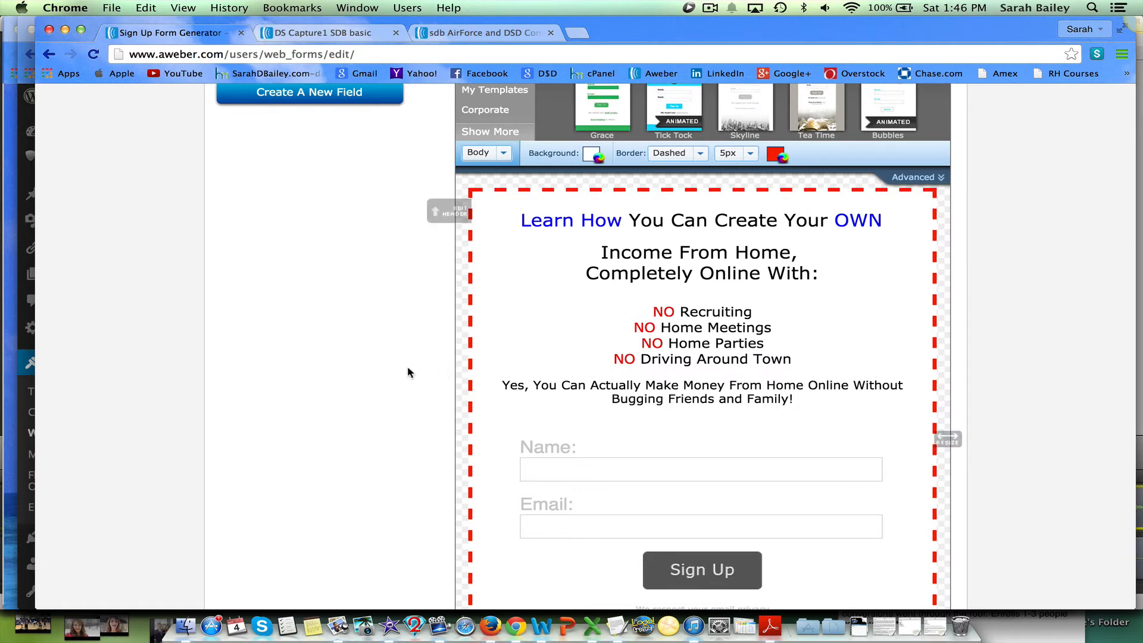
Open the Name field's settings and save them.
{"action": "scroll", "coordinate": [416, 363], "scroll_direction": "down", "scroll_amount": 4}
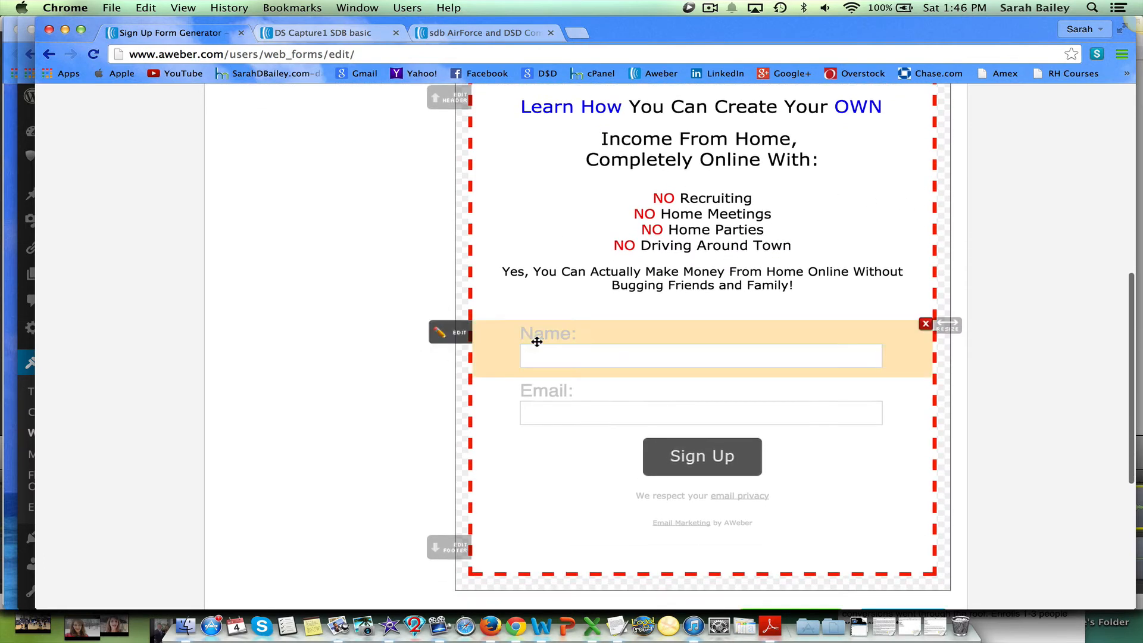
{"action": "left_click", "coordinate": [458, 335]}
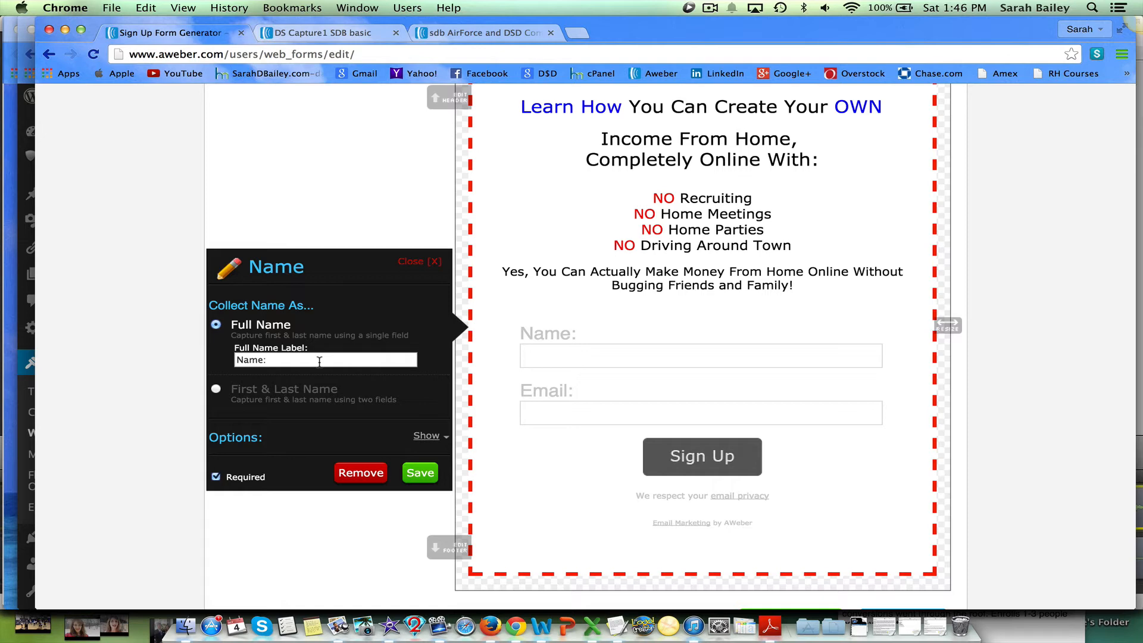
{"action": "left_click", "coordinate": [420, 473]}
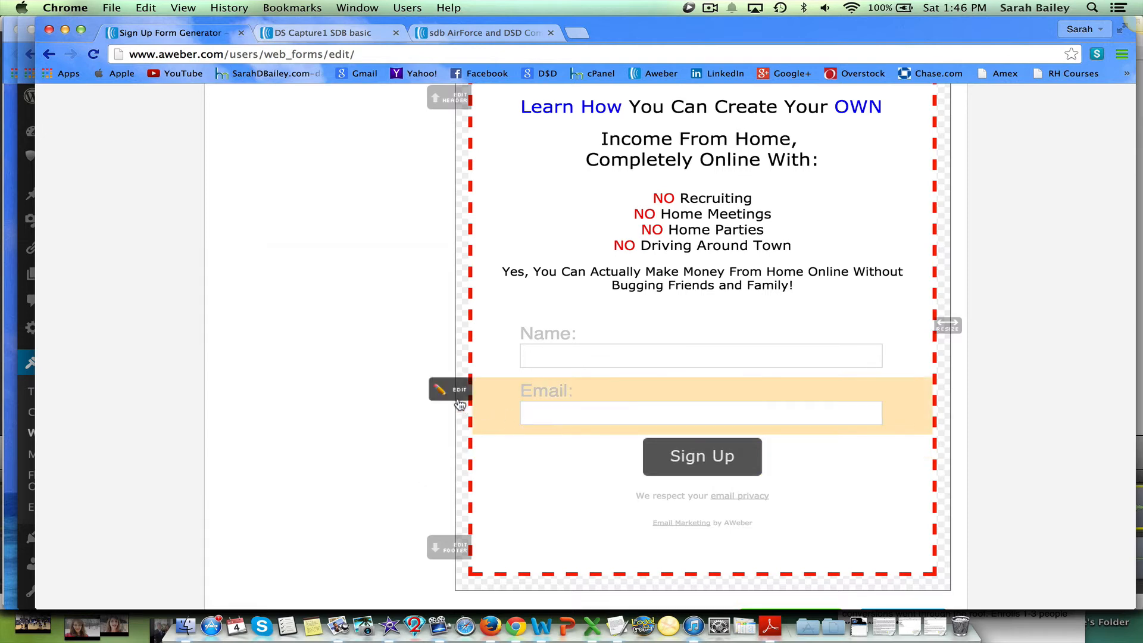
Change the Email field's label to "Your Best Email:".
{"action": "left_click", "coordinate": [460, 397]}
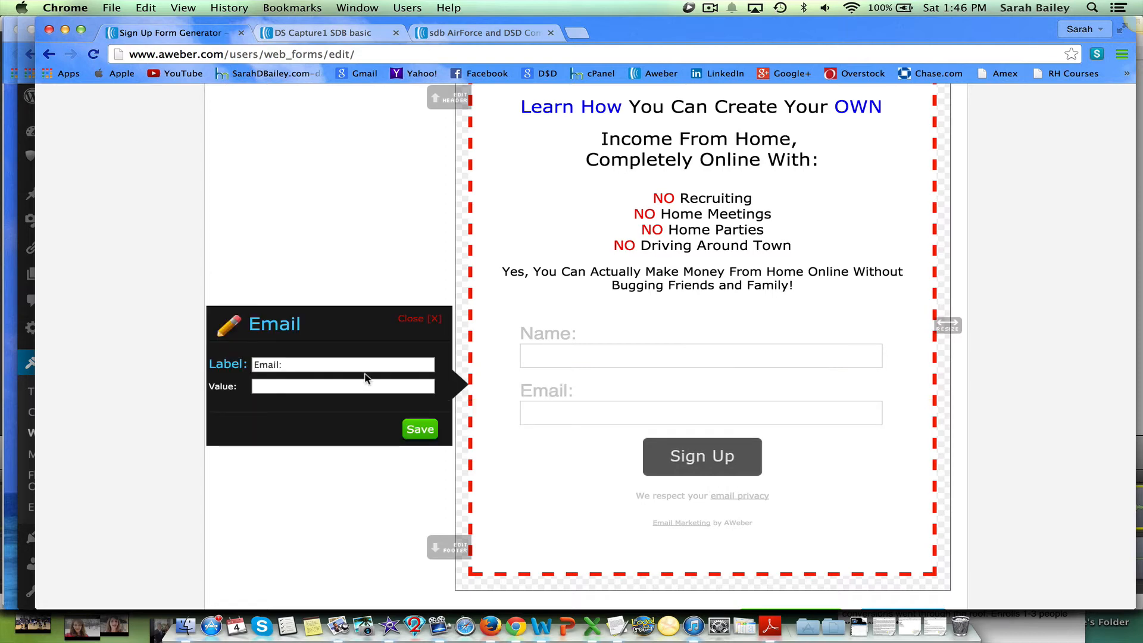
{"action": "left_click_drag", "start_coordinate": [285, 365], "coordinate": [245, 371]}
{"action": "key", "text": "super+c"}
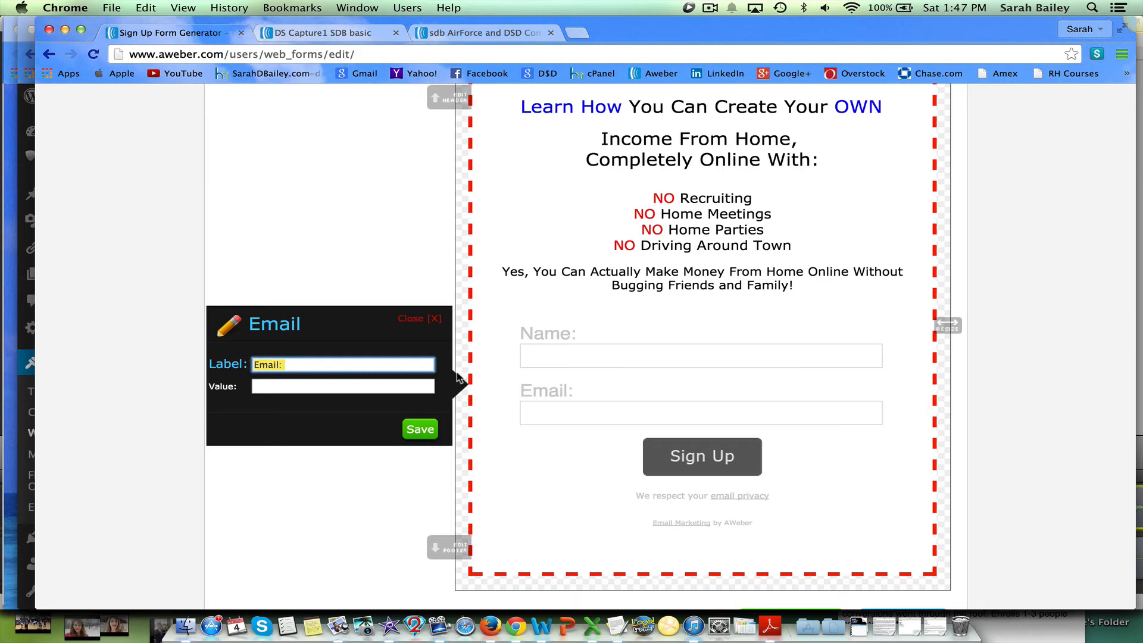
{"action": "key", "text": "BackSpace"}
{"action": "left_click", "coordinate": [402, 389]}
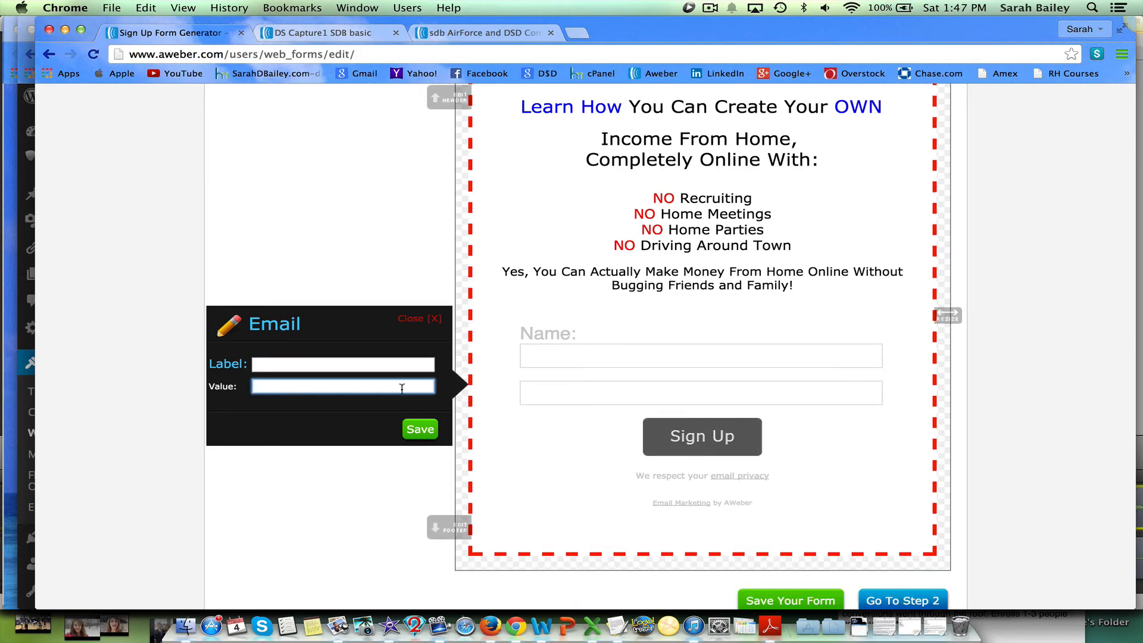
{"action": "key", "text": "super+v"}
{"action": "left_click_drag", "start_coordinate": [295, 386], "coordinate": [250, 386]}
{"action": "key", "text": "super+x"}
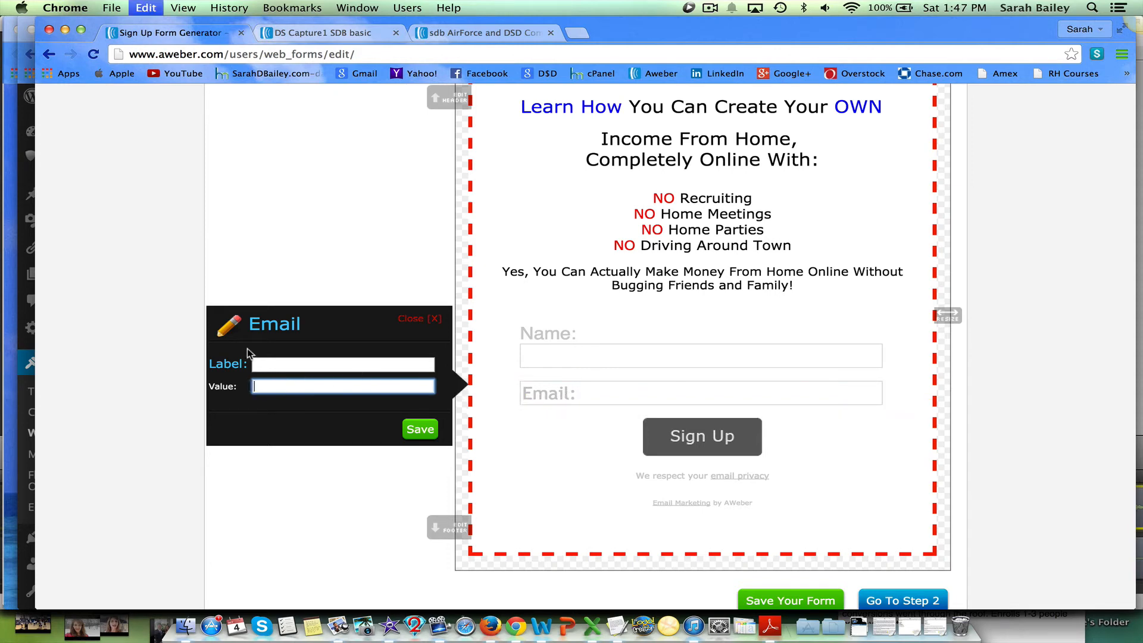
{"action": "left_click", "coordinate": [259, 366]}
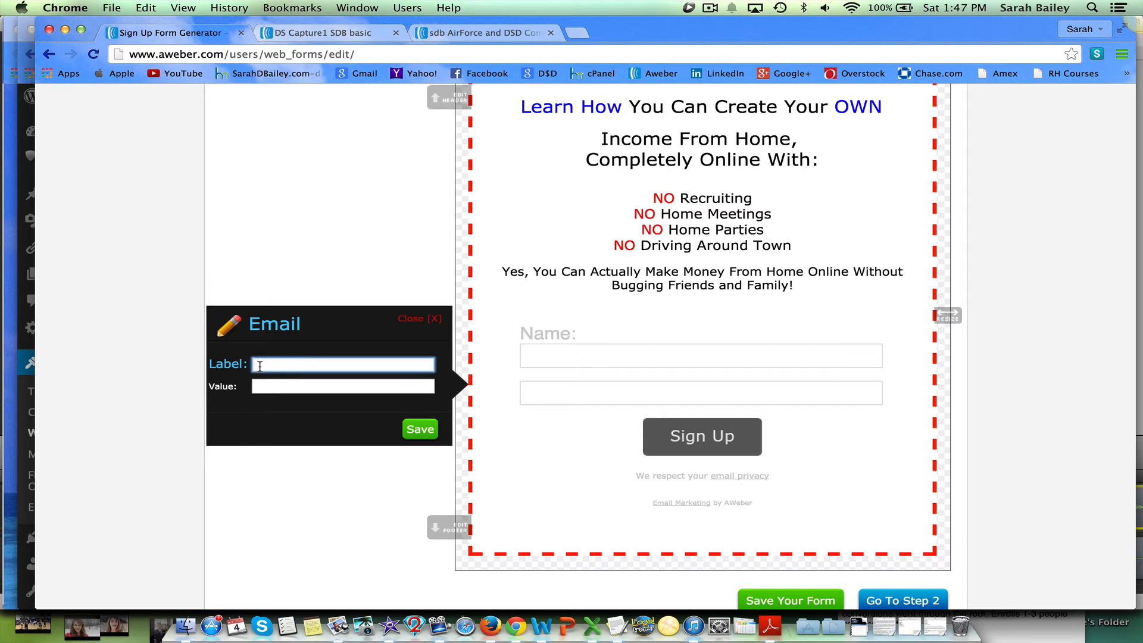
{"action": "type", "text": "You"}
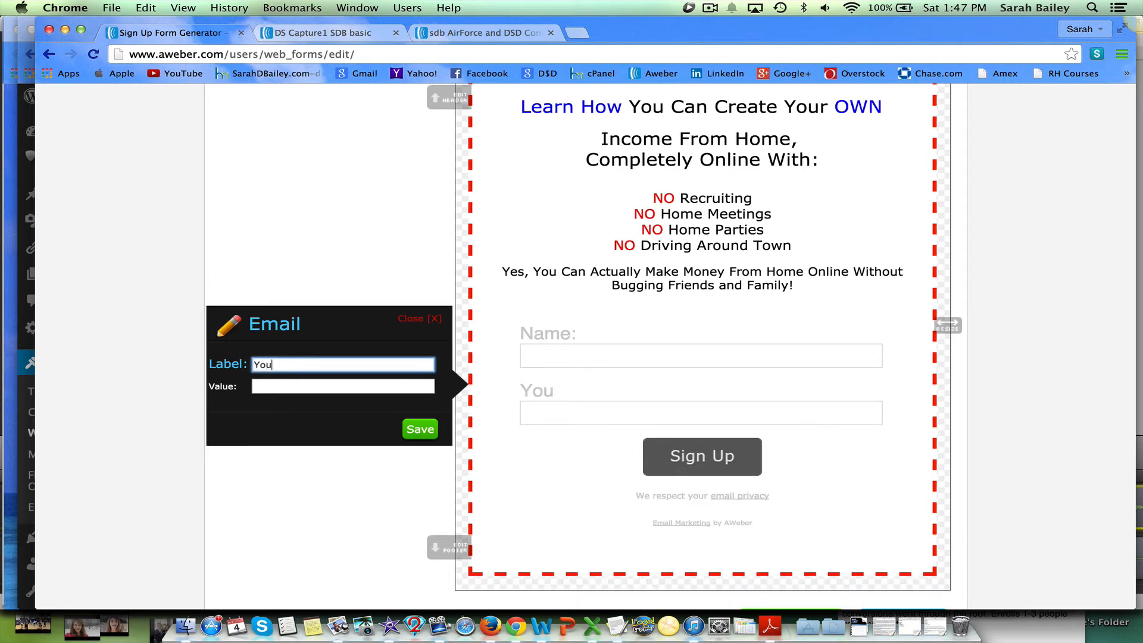
{"action": "type", "text": "r Best Email"}
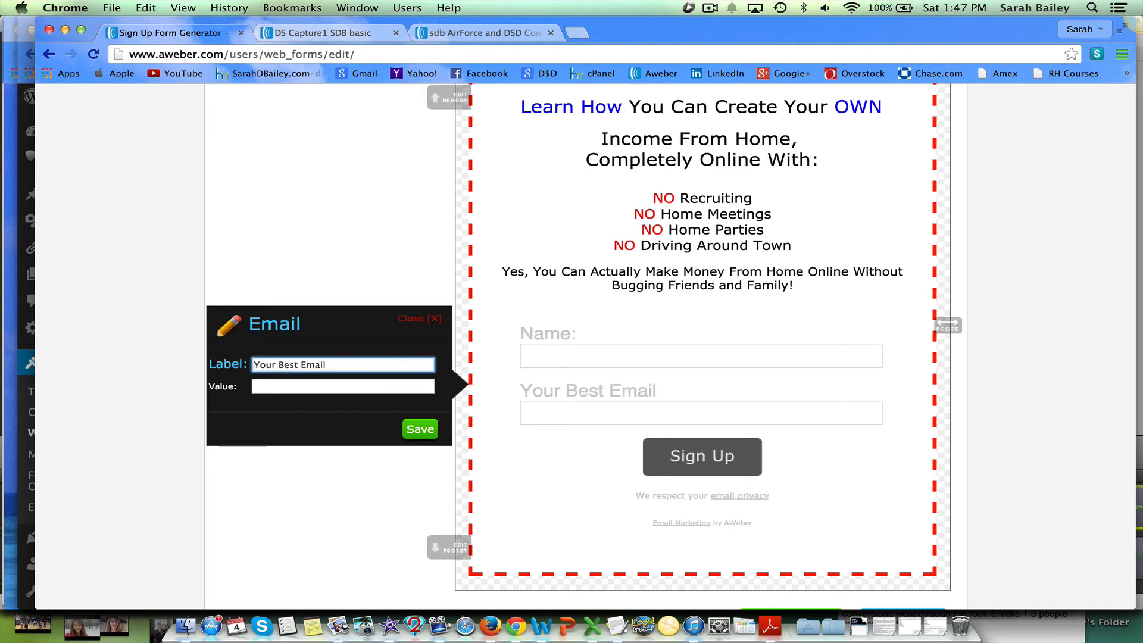
{"action": "type", "text": ":"}
{"action": "left_click", "coordinate": [272, 384]}
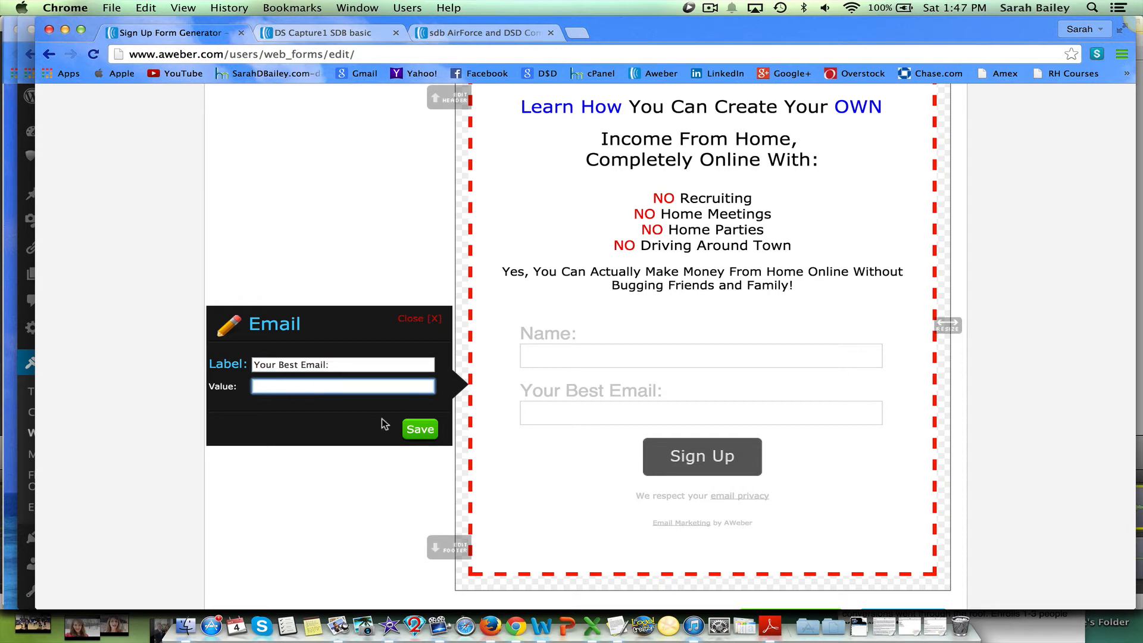
Save the Email field's label change and open and close the form button's settings.
{"action": "left_click", "coordinate": [417, 430]}
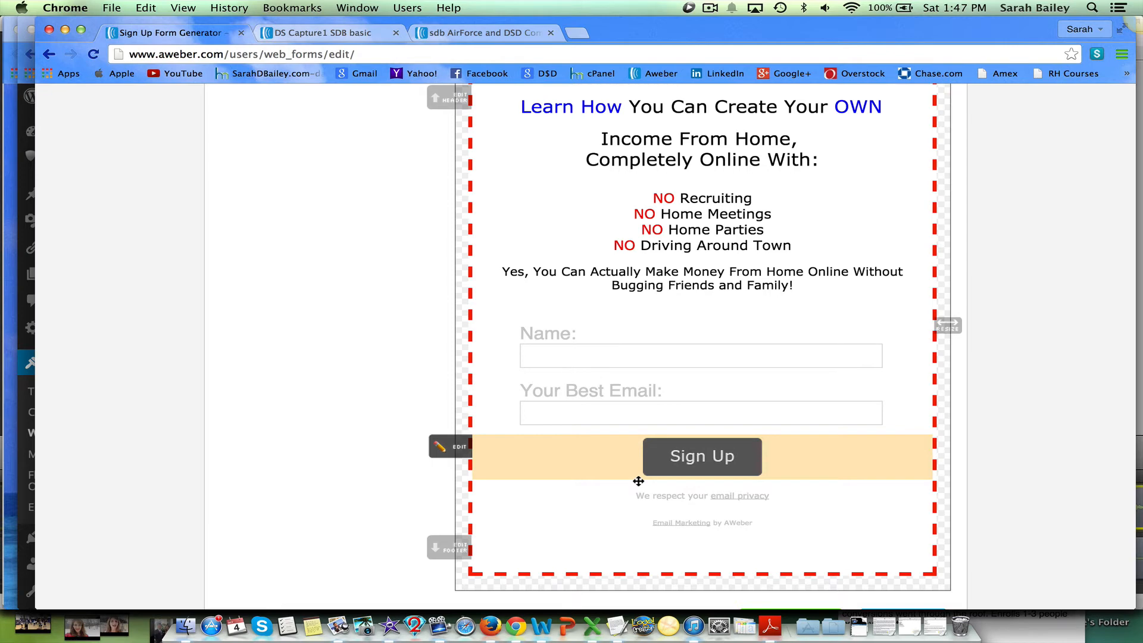
{"action": "scroll", "coordinate": [638, 481], "scroll_direction": "up", "scroll_amount": 1}
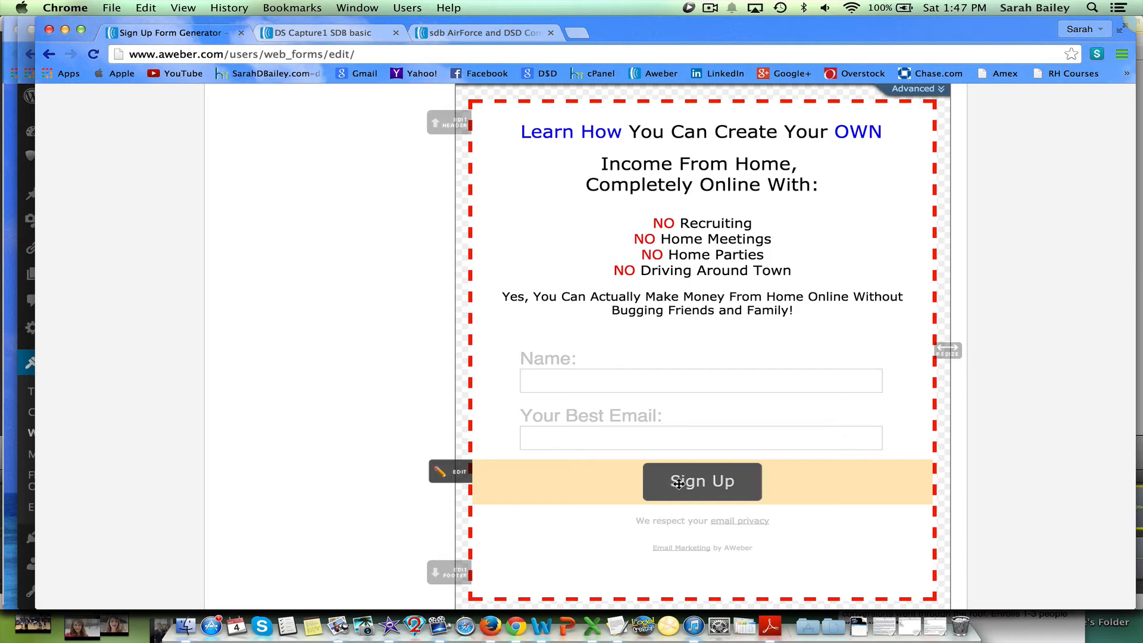
{"action": "left_click", "coordinate": [459, 473]}
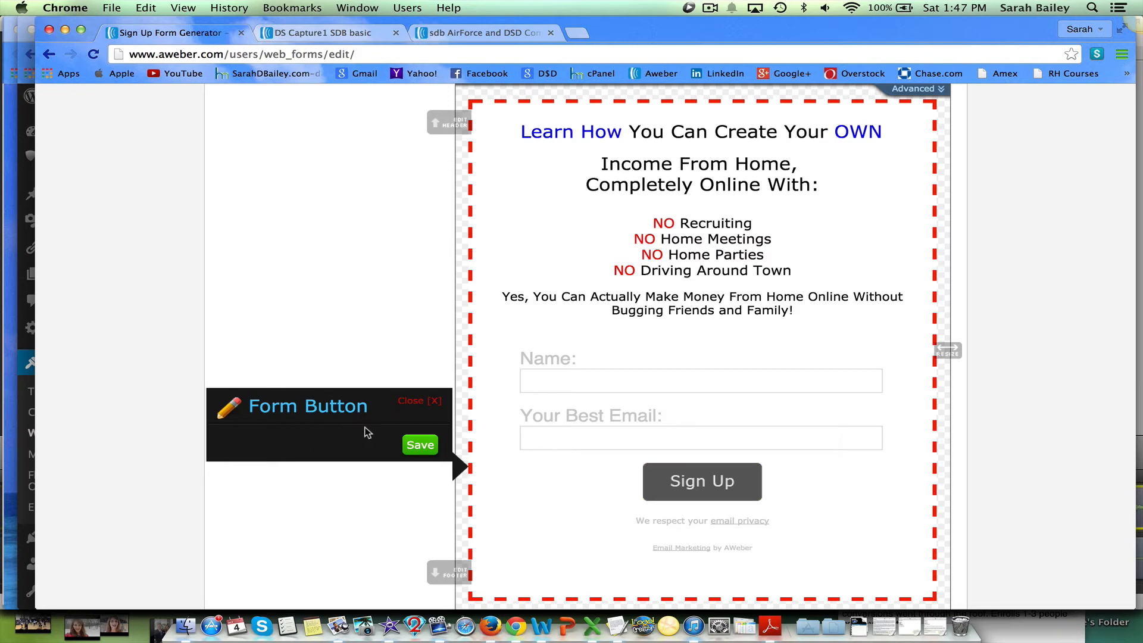
{"action": "left_click", "coordinate": [432, 404]}
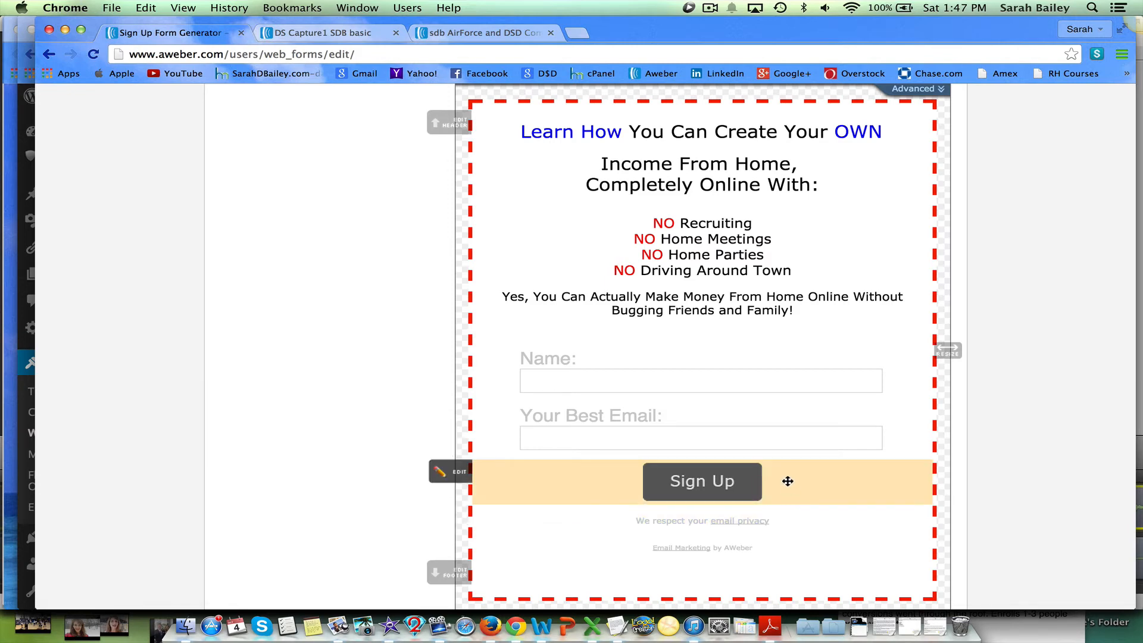
Clear the submit button's image URL in its advanced settings so it becomes a text button.
{"action": "scroll", "coordinate": [788, 481], "scroll_direction": "up", "scroll_amount": 2}
{"action": "scroll", "coordinate": [788, 481], "scroll_direction": "down", "scroll_amount": 1}
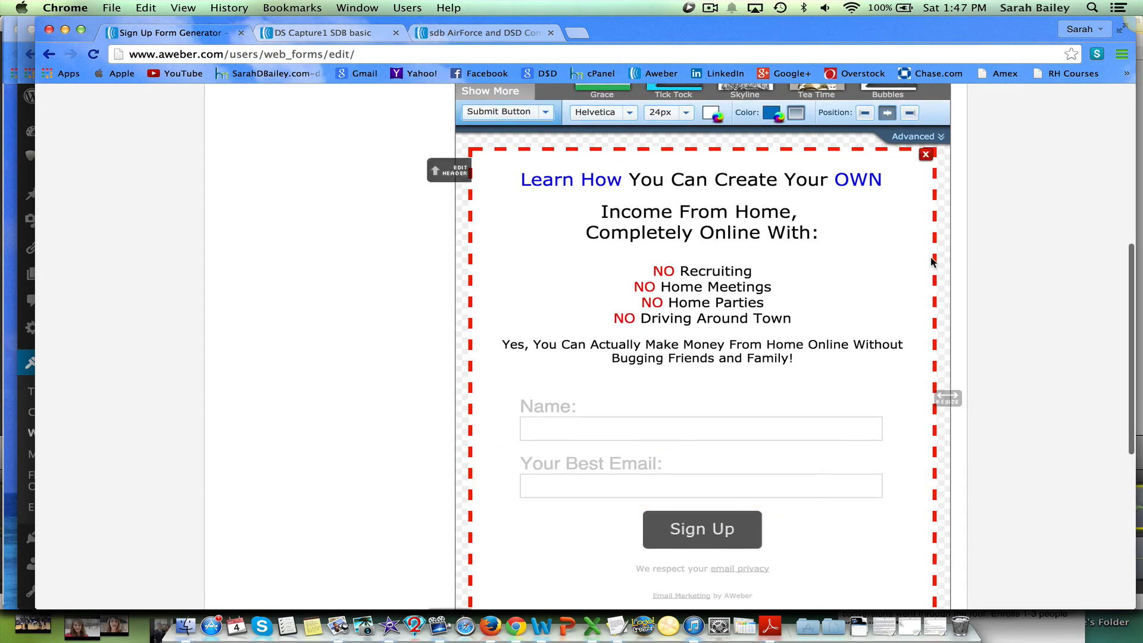
{"action": "left_click", "coordinate": [920, 139]}
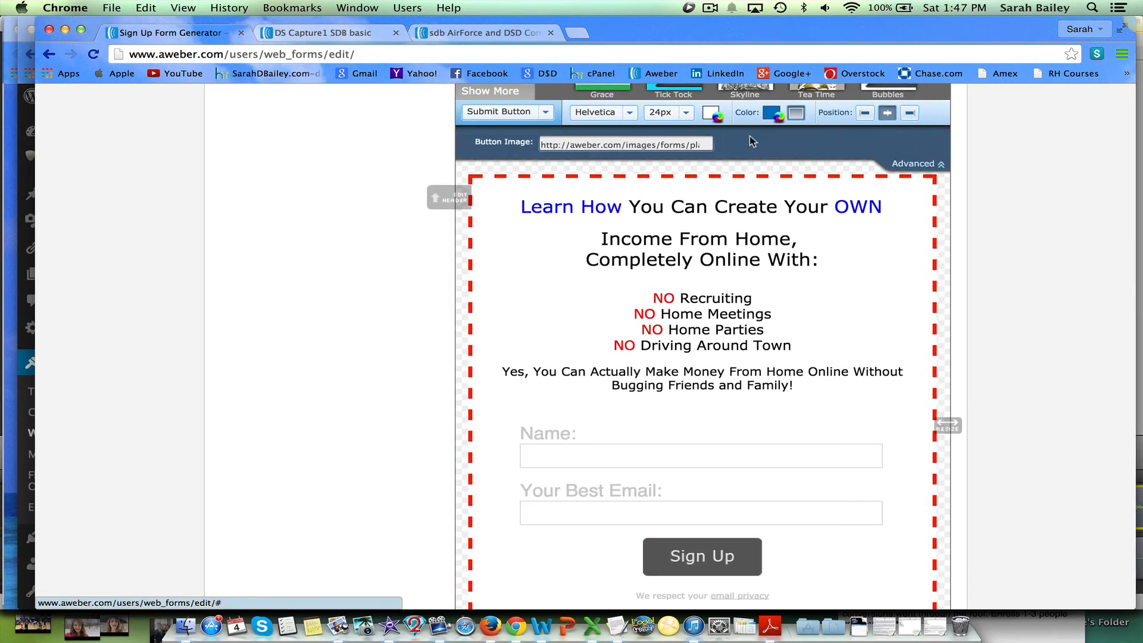
{"action": "left_click", "coordinate": [712, 146]}
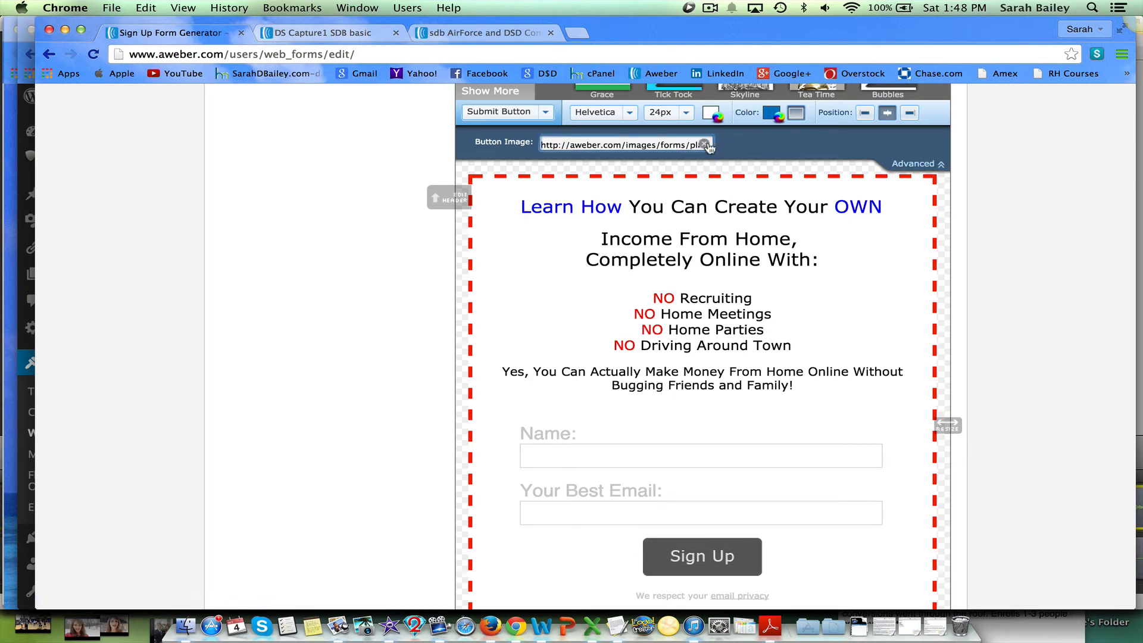
{"action": "left_click", "coordinate": [705, 145]}
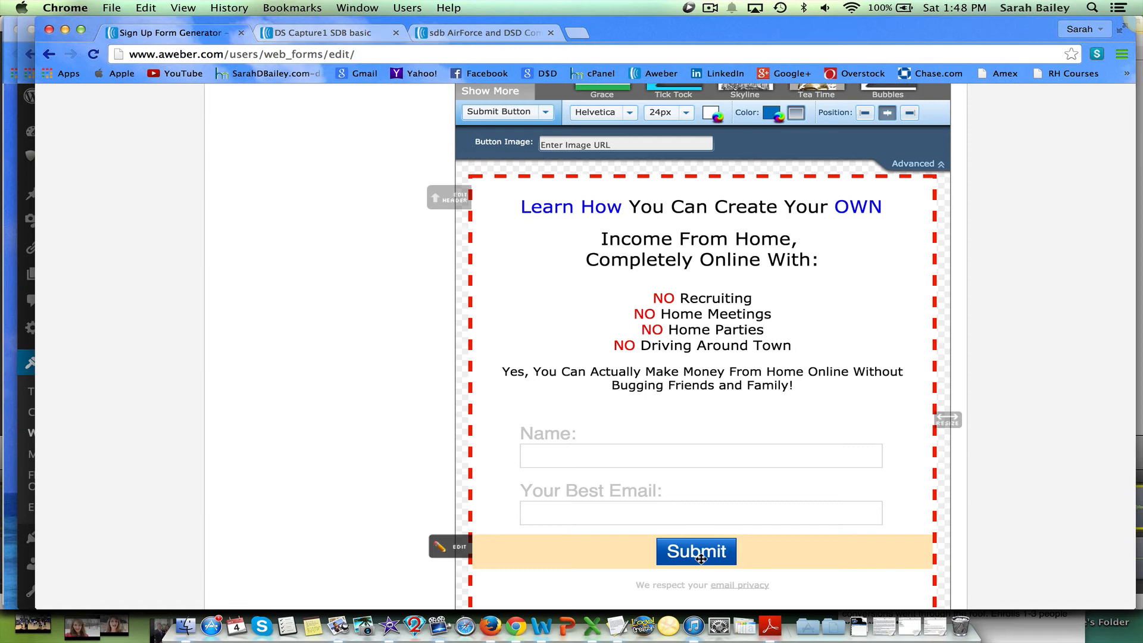
Change the form button's text to "Take Me To The Training!" and save it.
{"action": "left_click", "coordinate": [456, 548]}
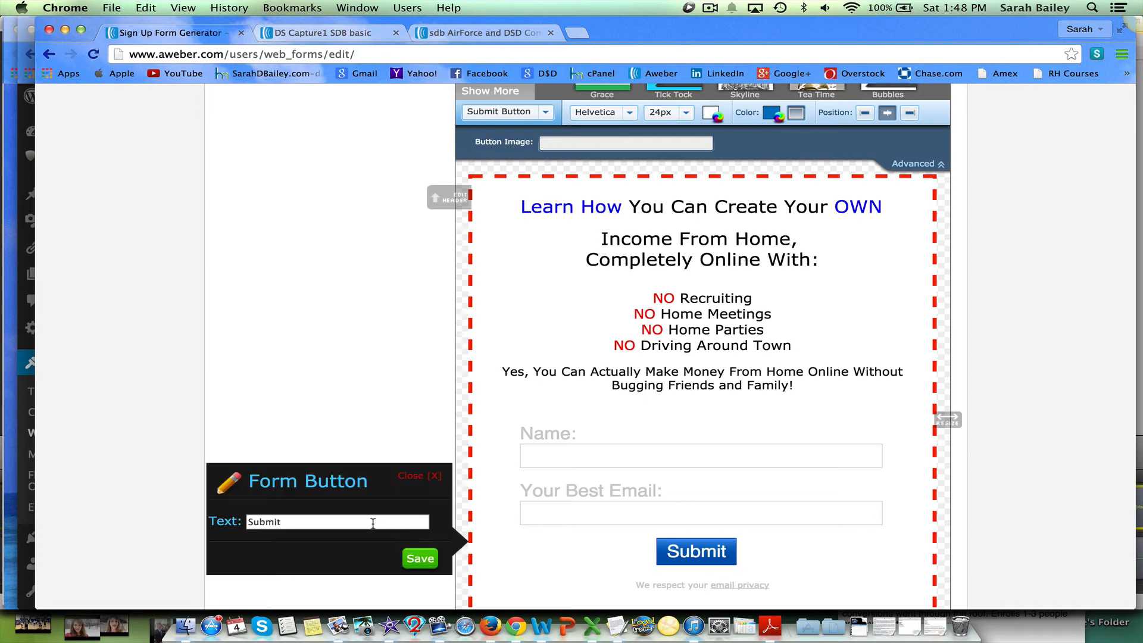
{"action": "left_click_drag", "start_coordinate": [373, 523], "coordinate": [236, 524]}
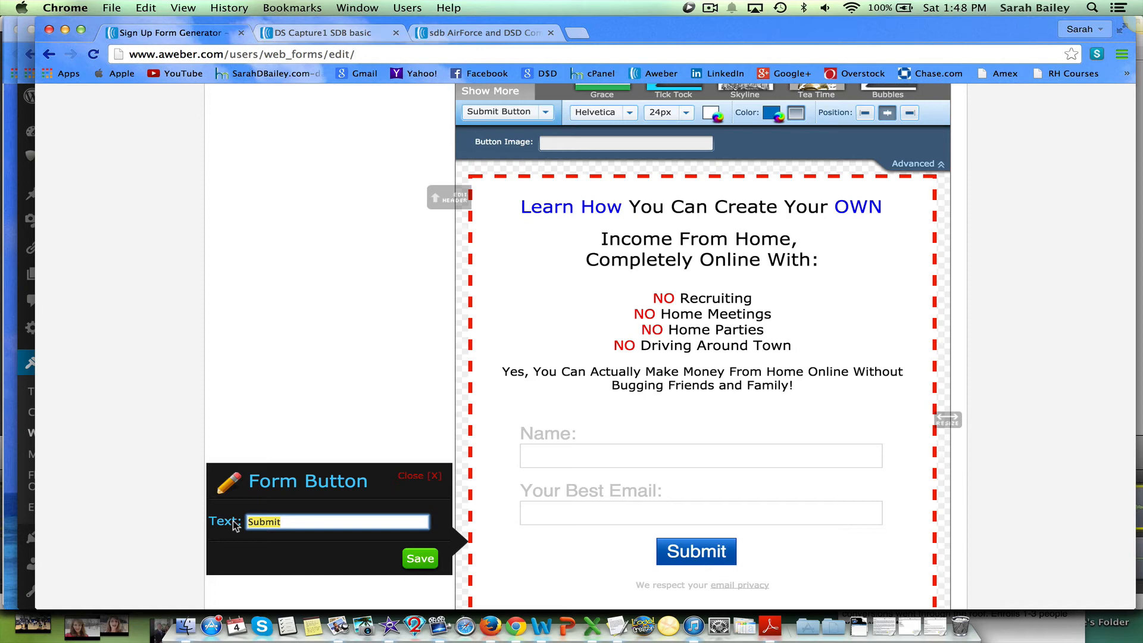
{"action": "type", "text": "Take"}
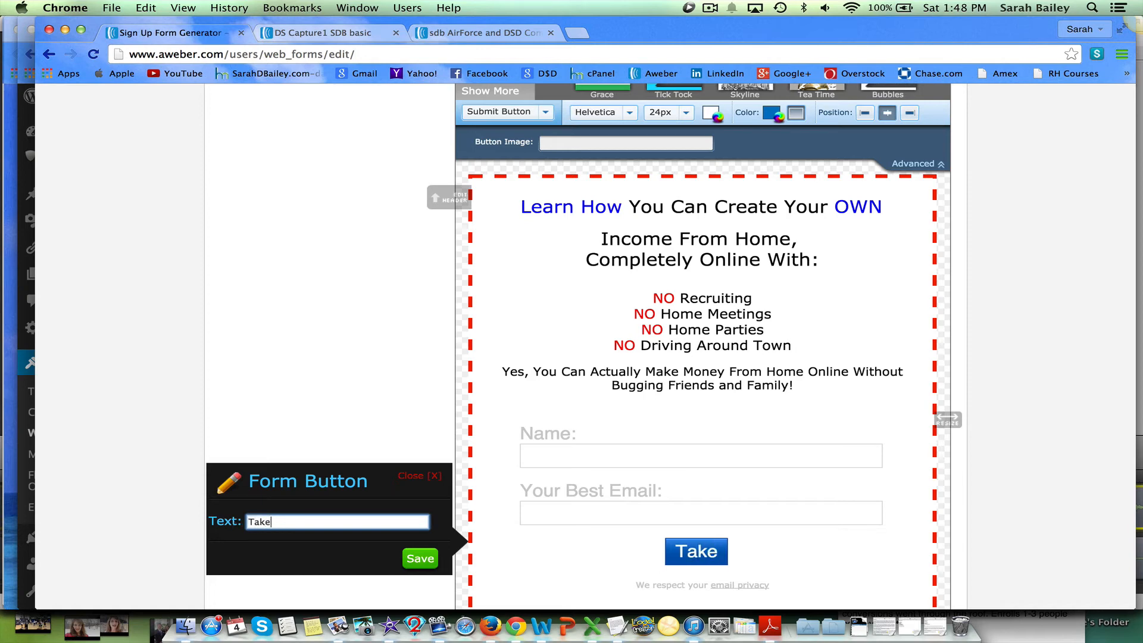
{"action": "type", "text": " Me To "}
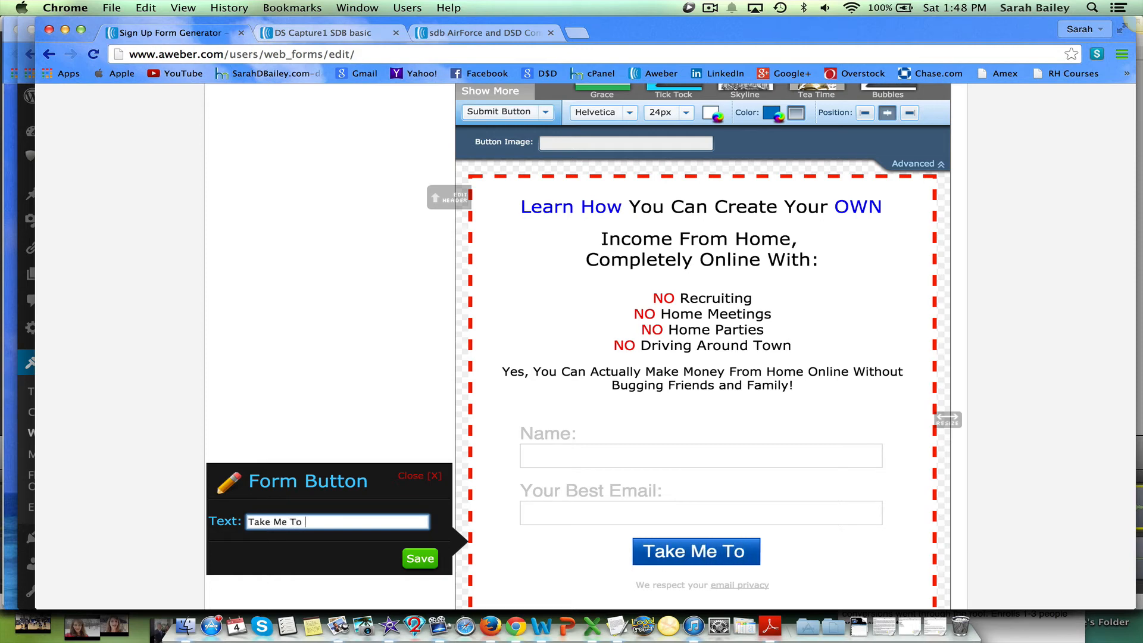
{"action": "type", "text": "The Trai"}
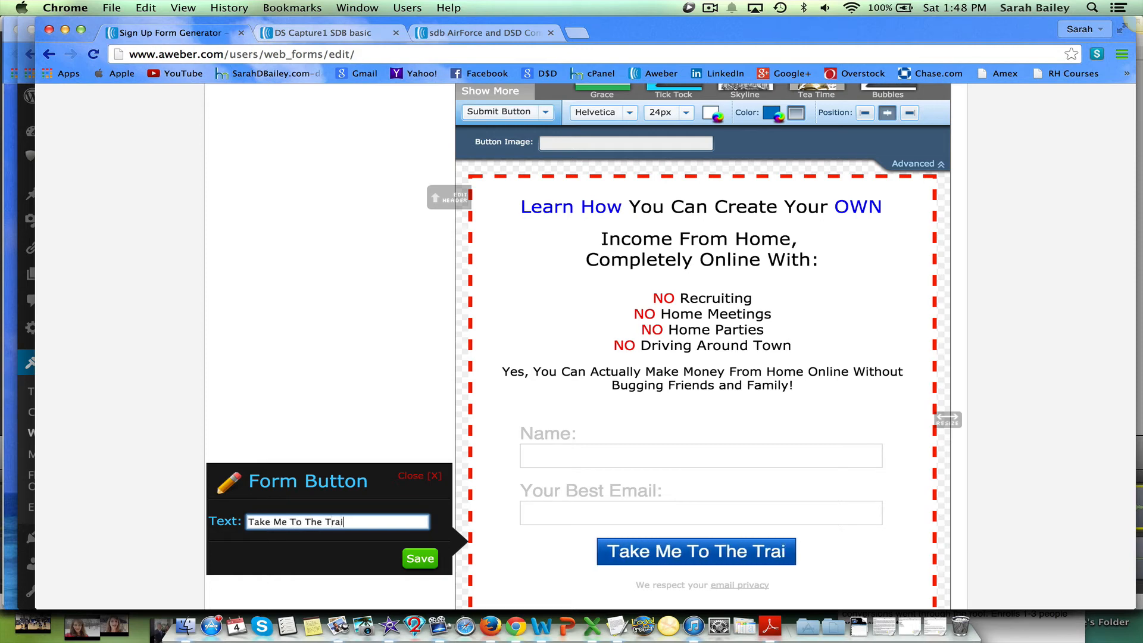
{"action": "type", "text": "ning!"}
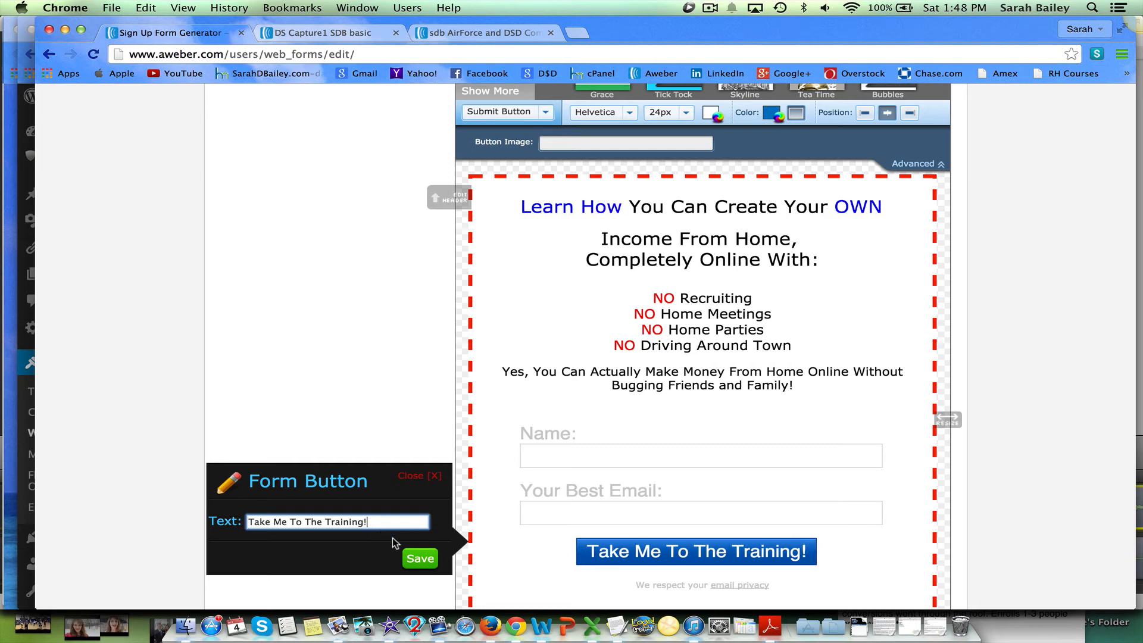
{"action": "left_click", "coordinate": [426, 559]}
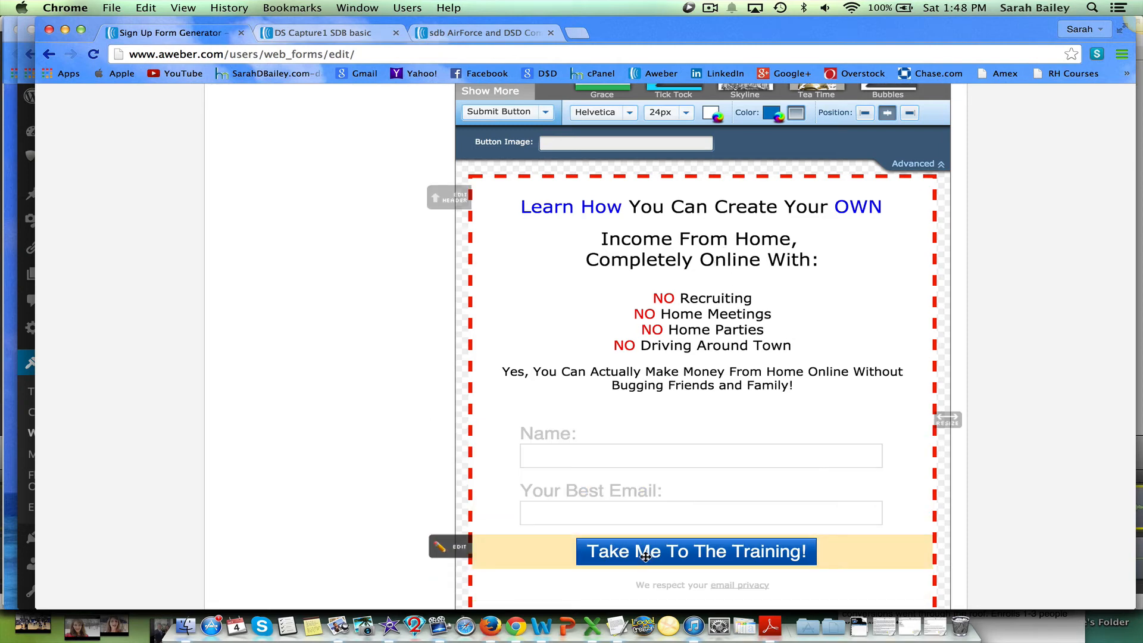
Set the form button's color to green 30b81b and save the button settings.
{"action": "left_click", "coordinate": [459, 548]}
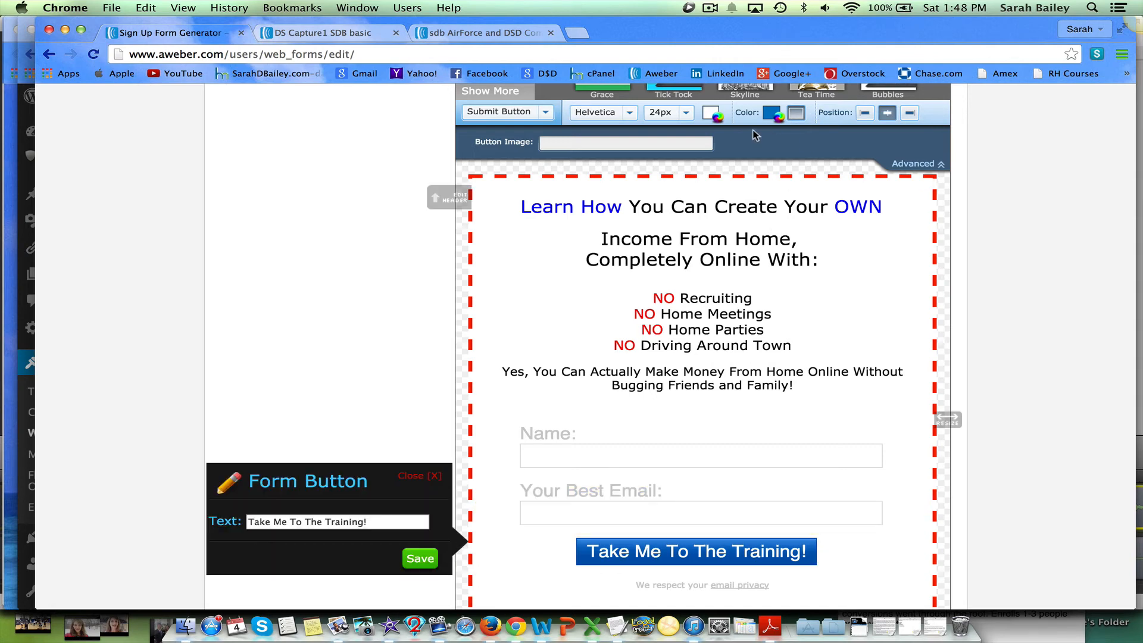
{"action": "left_click", "coordinate": [772, 113]}
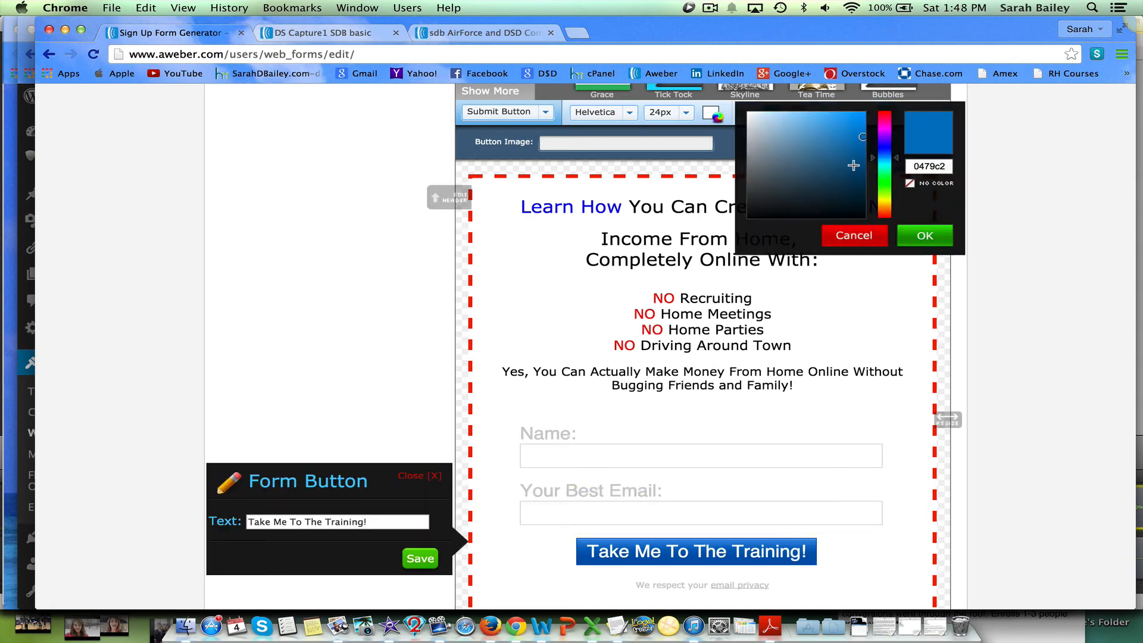
{"action": "left_click", "coordinate": [887, 185]}
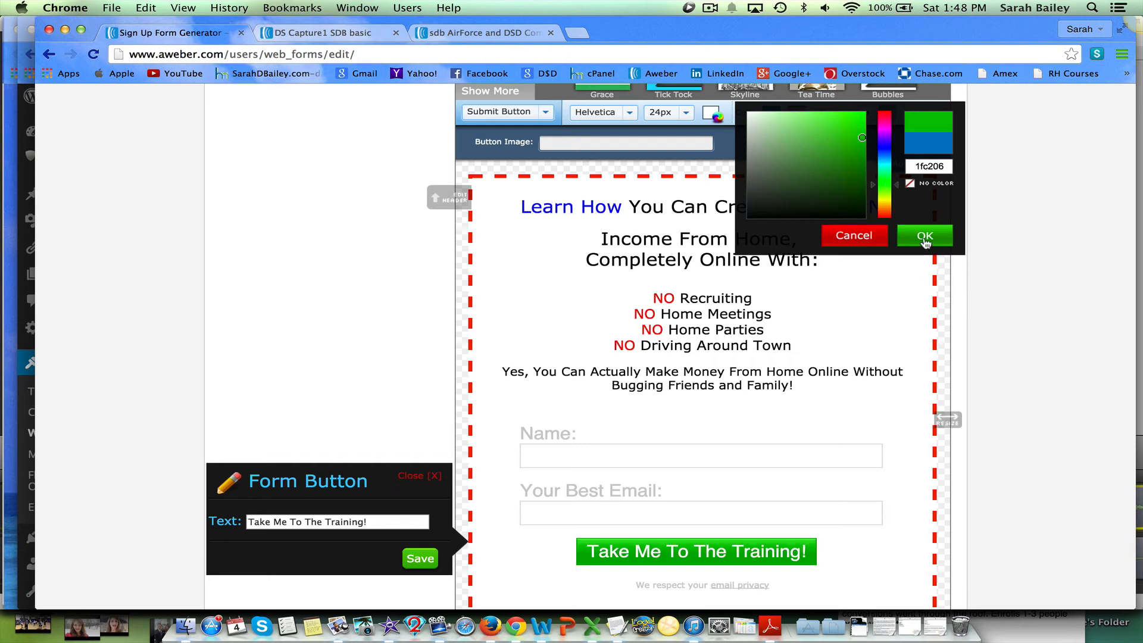
{"action": "left_click", "coordinate": [853, 163]}
{"action": "left_click_drag", "start_coordinate": [848, 153], "coordinate": [848, 141]}
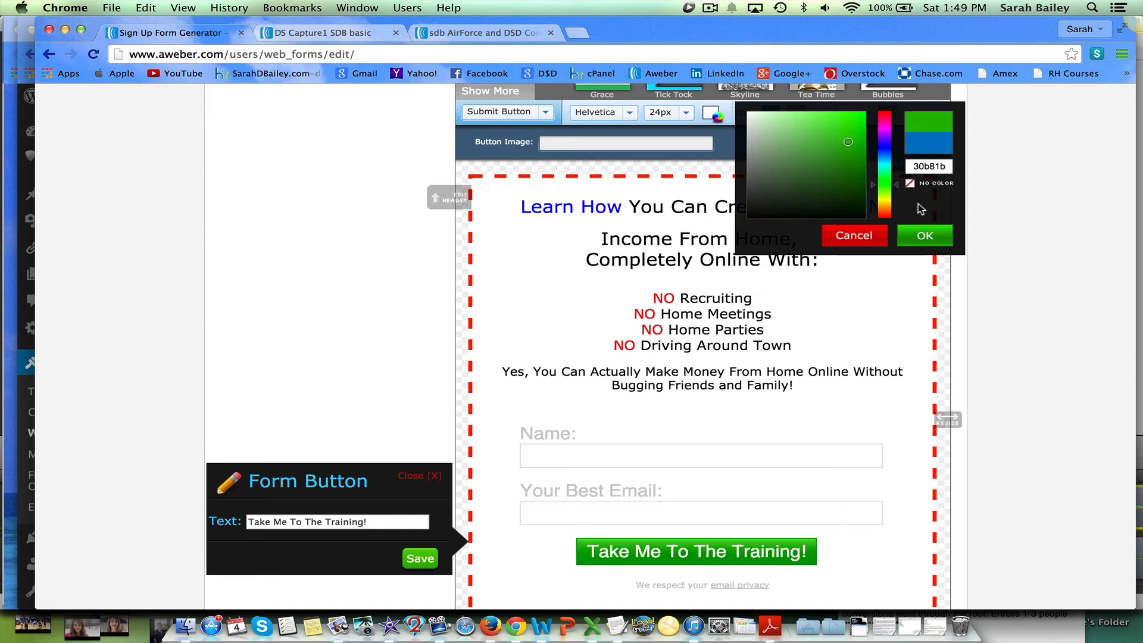
{"action": "left_click", "coordinate": [926, 237]}
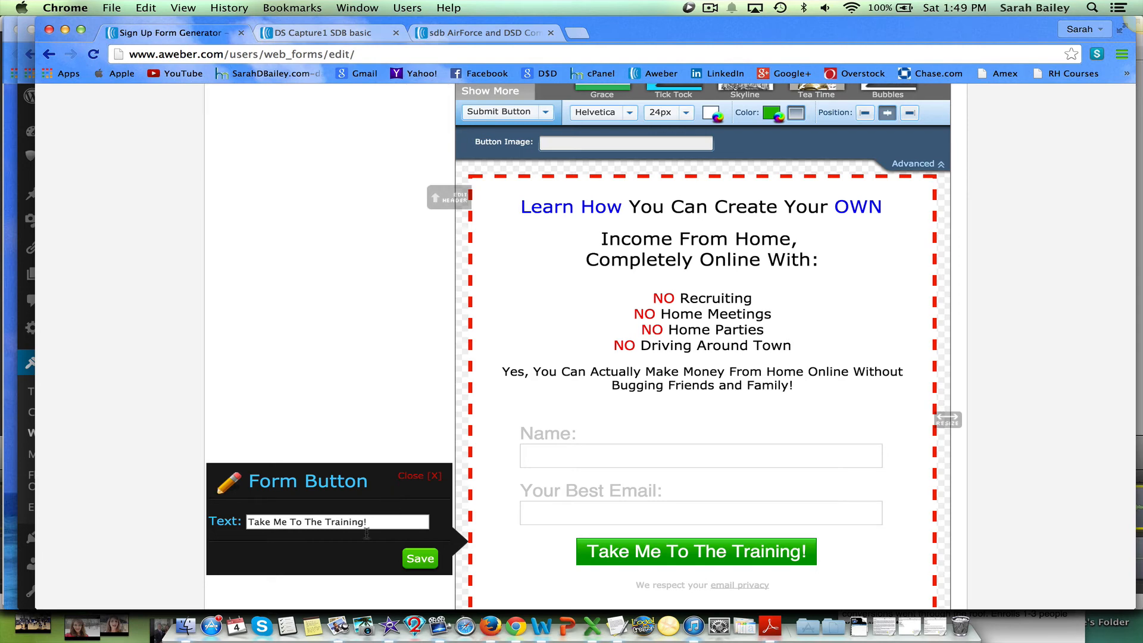
{"action": "left_click", "coordinate": [420, 559]}
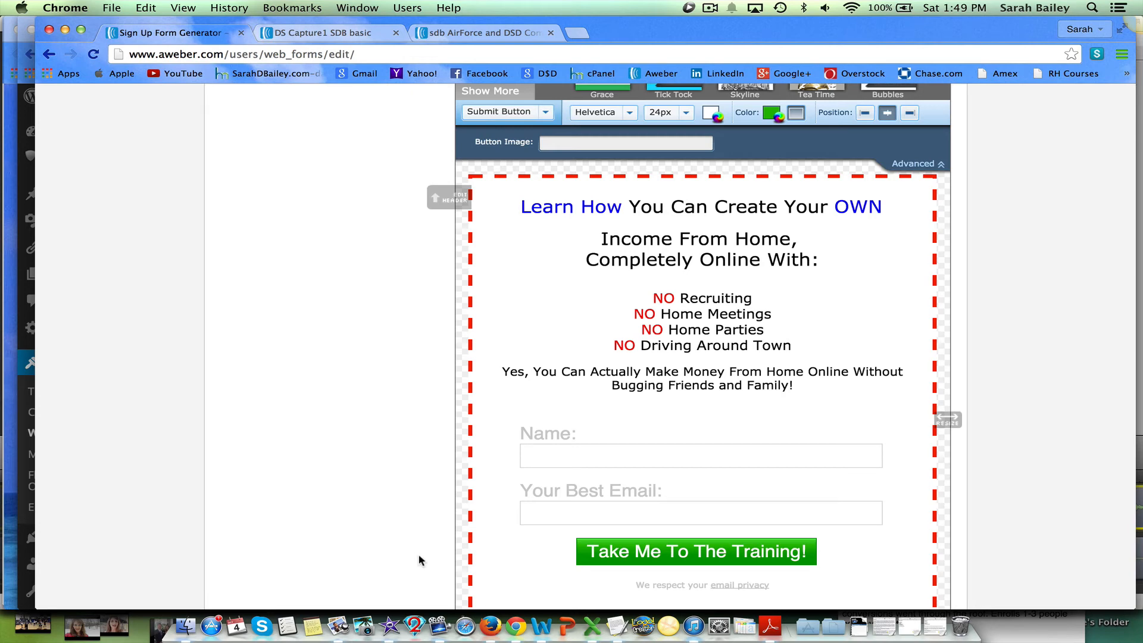
Remove the privacy note and the AWeber footer line from the bottom of the form.
{"action": "scroll", "coordinate": [421, 559], "scroll_direction": "down", "scroll_amount": 5}
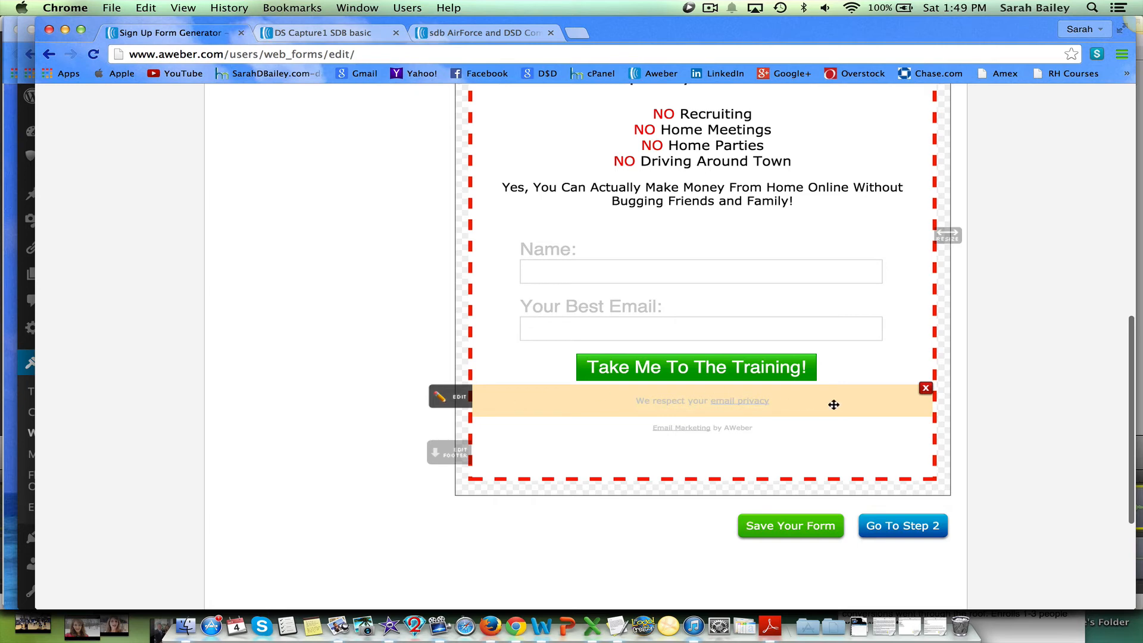
{"action": "left_click", "coordinate": [928, 389]}
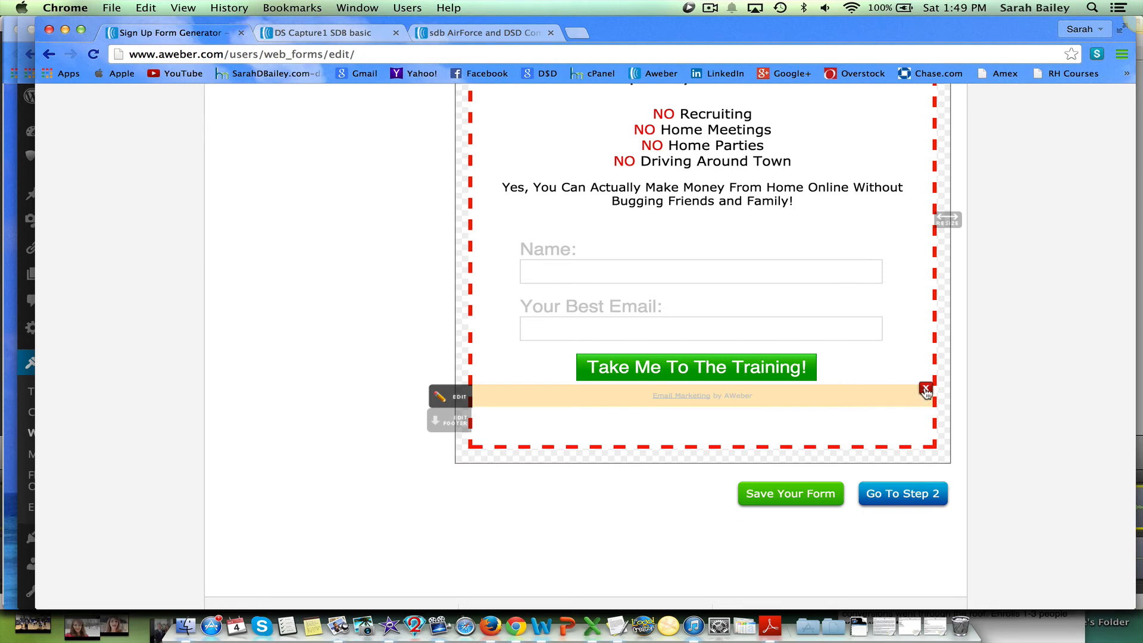
{"action": "left_click", "coordinate": [926, 389]}
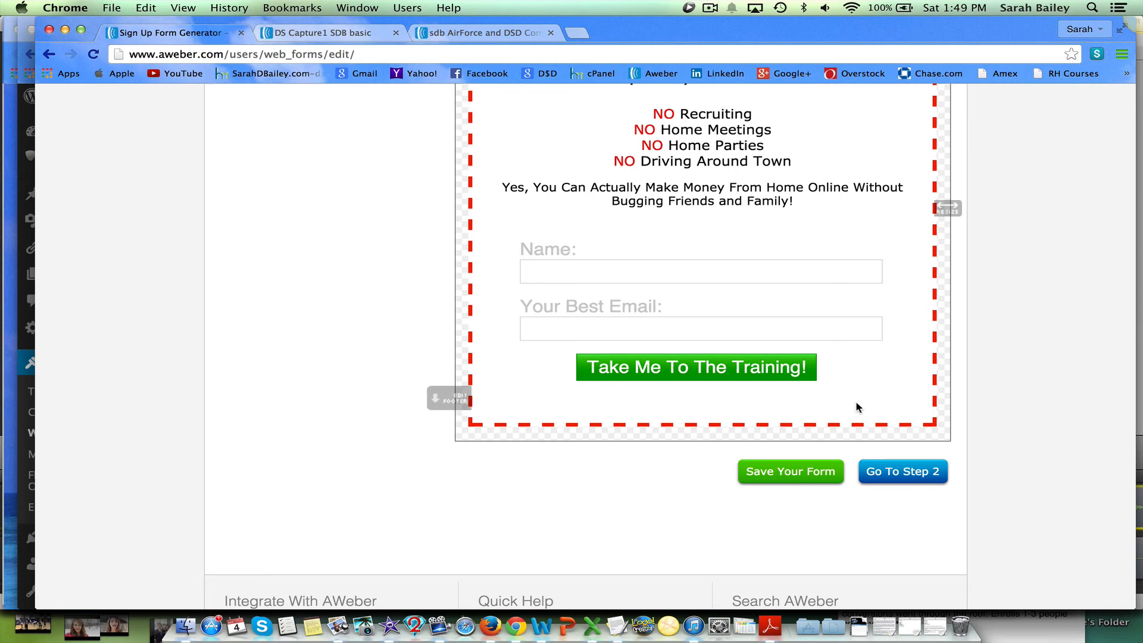
{"action": "left_click", "coordinate": [927, 408]}
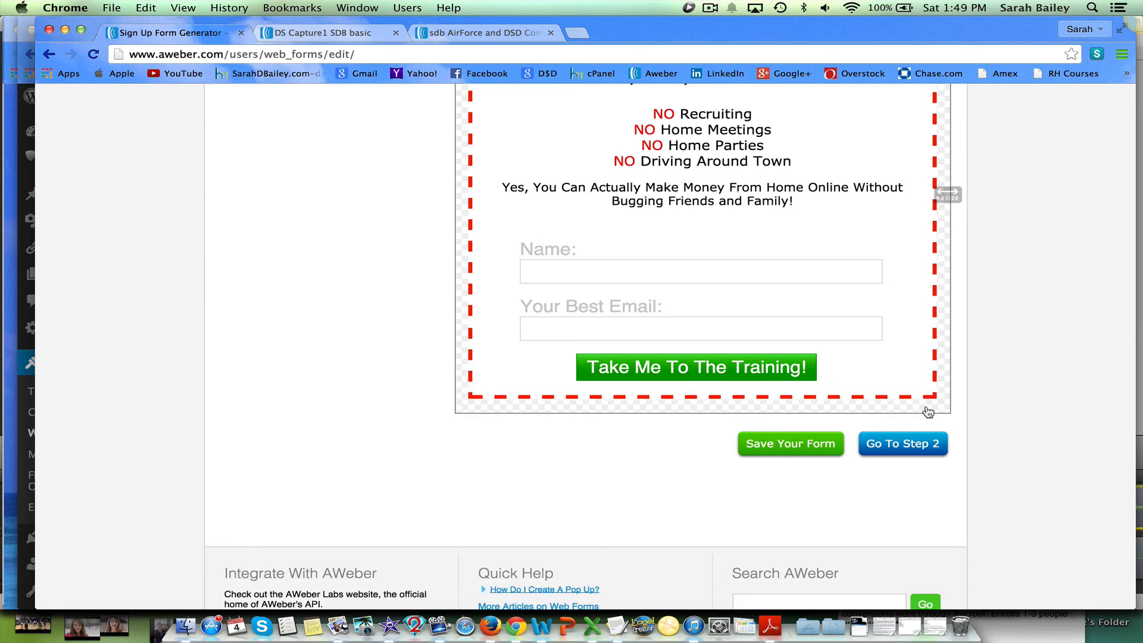
Review the existing AirForce sign-up form in the other tab, then return to the form generator.
{"action": "scroll", "coordinate": [875, 355], "scroll_direction": "up", "scroll_amount": 5}
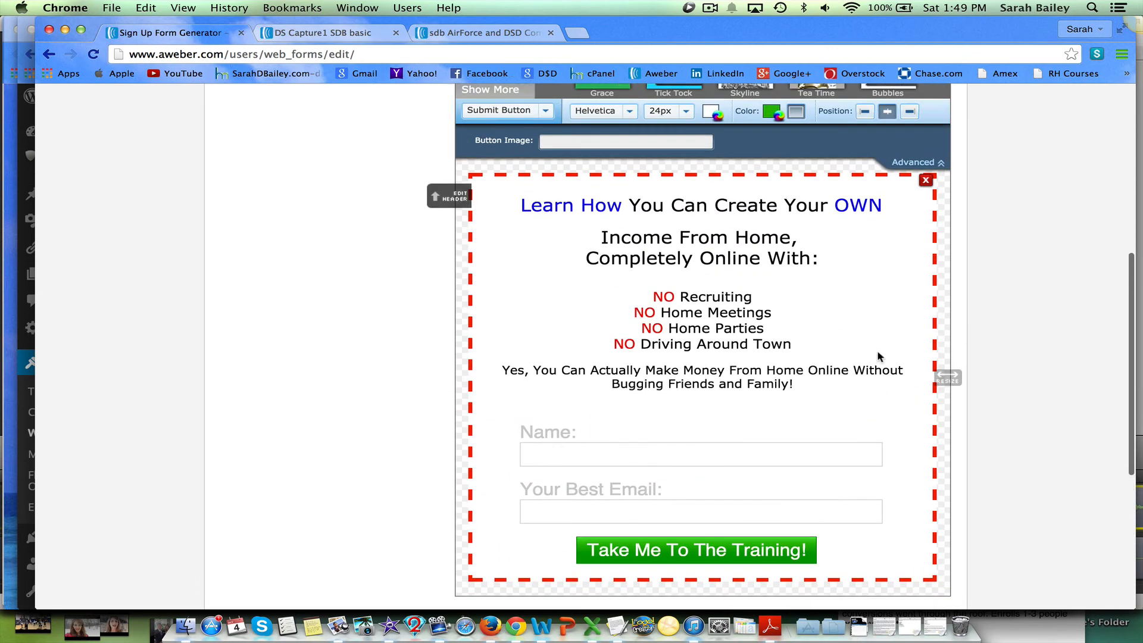
{"action": "left_click", "coordinate": [484, 33]}
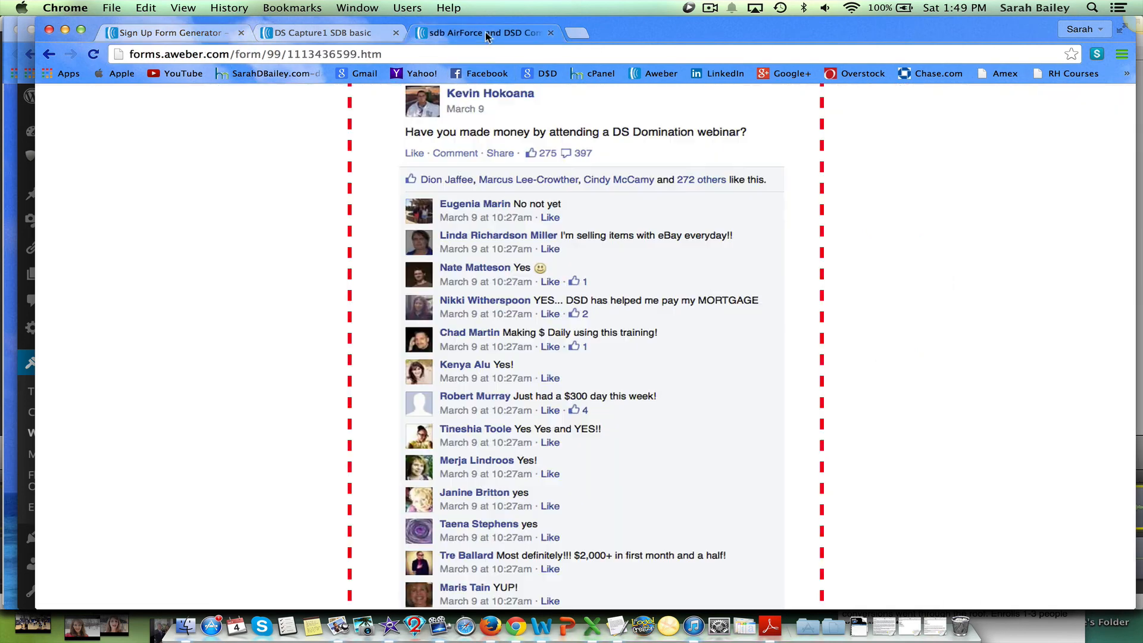
{"action": "scroll", "coordinate": [574, 468], "scroll_direction": "up", "scroll_amount": 8}
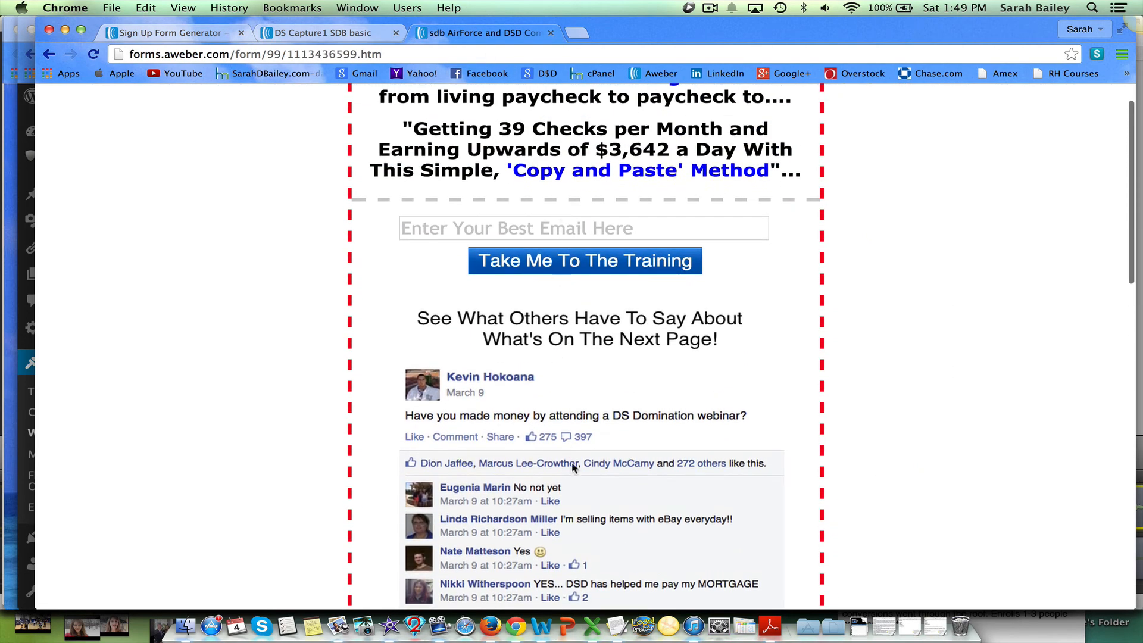
{"action": "scroll", "coordinate": [573, 467], "scroll_direction": "up", "scroll_amount": 1}
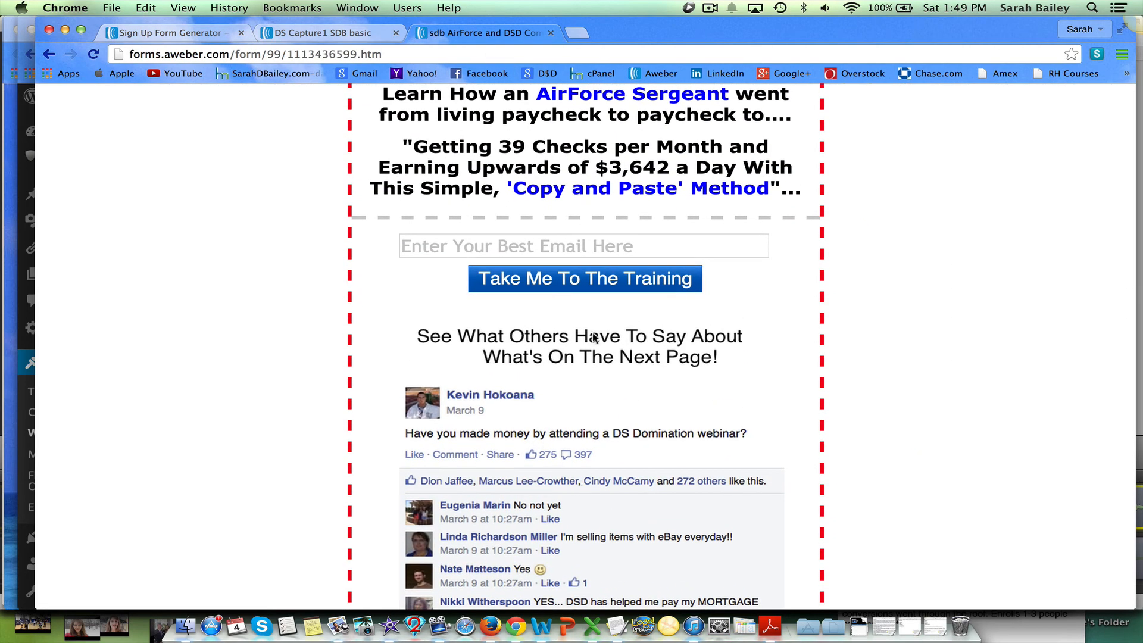
{"action": "scroll", "coordinate": [695, 393], "scroll_direction": "down", "scroll_amount": 7}
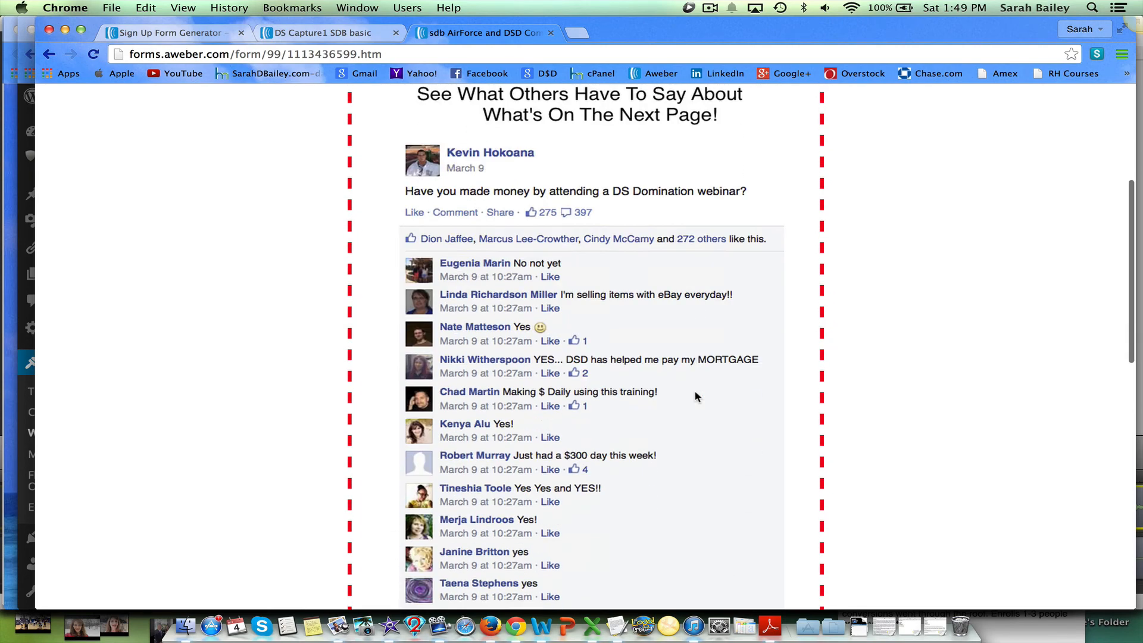
{"action": "scroll", "coordinate": [694, 396], "scroll_direction": "down", "scroll_amount": 5}
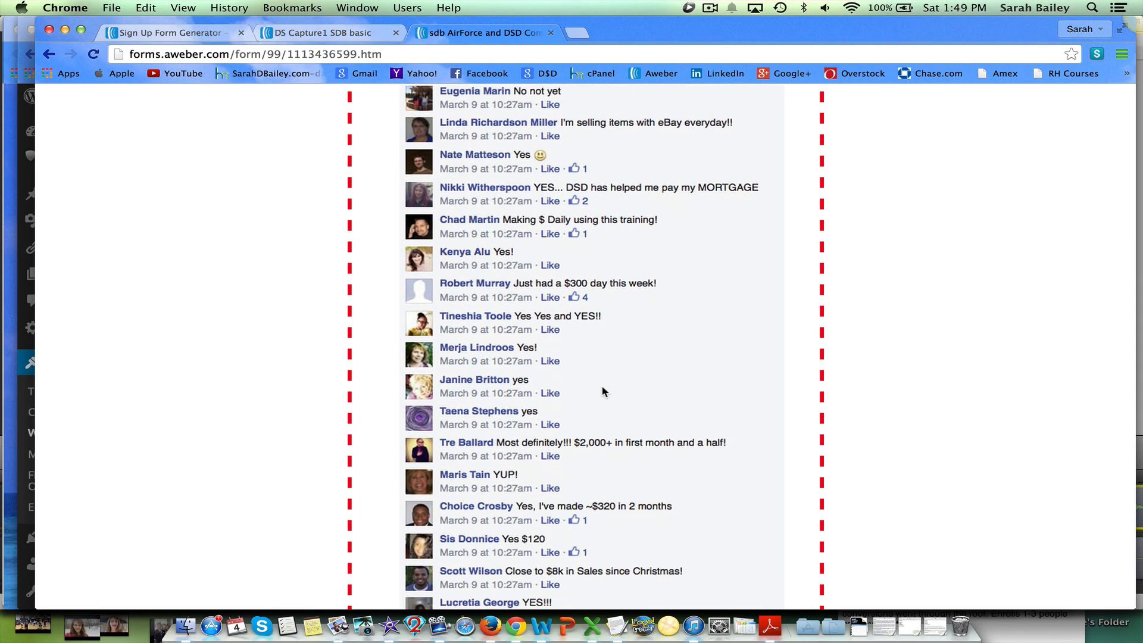
{"action": "scroll", "coordinate": [603, 391], "scroll_direction": "down", "scroll_amount": 2}
{"action": "scroll", "coordinate": [603, 392], "scroll_direction": "up", "scroll_amount": 15}
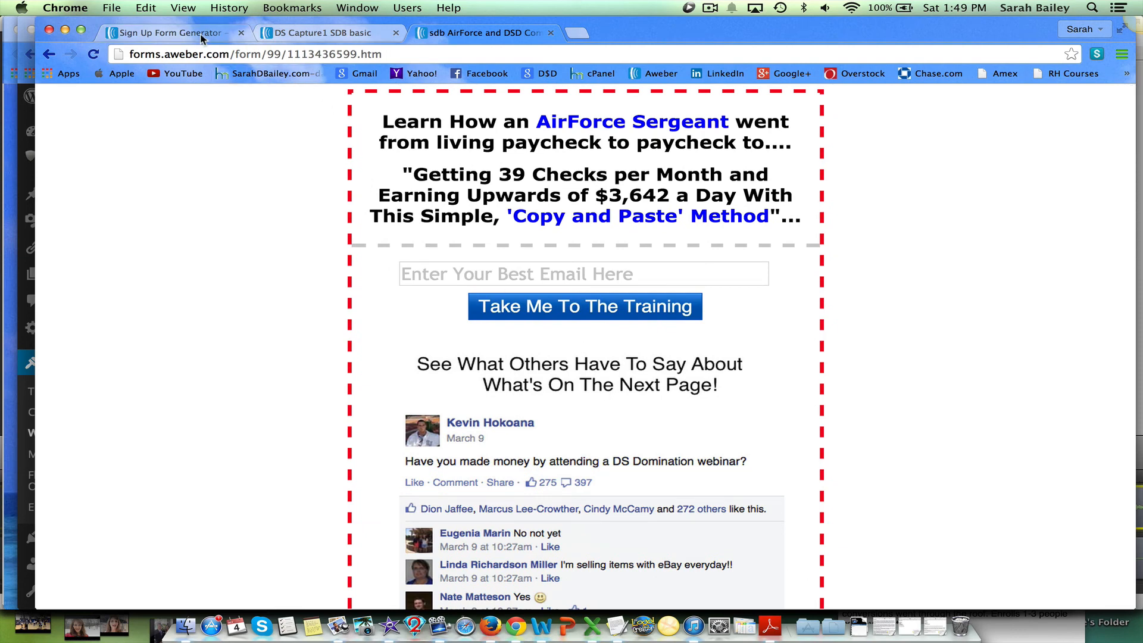
{"action": "left_click", "coordinate": [173, 32]}
{"action": "scroll", "coordinate": [725, 362], "scroll_direction": "up", "scroll_amount": 4}
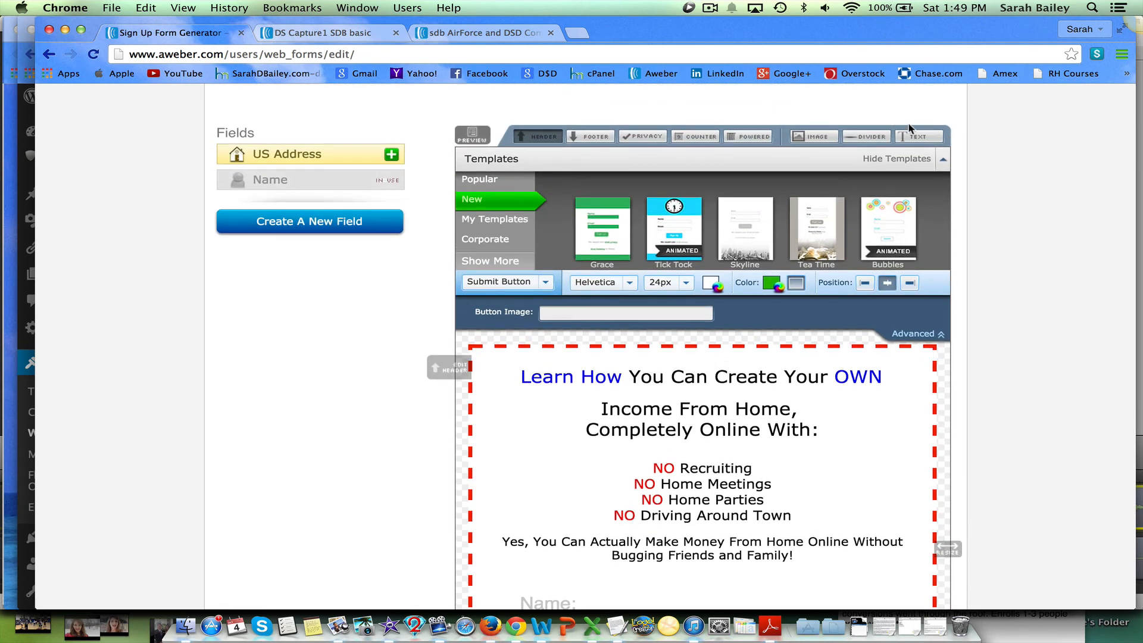
{"action": "left_click", "coordinate": [814, 139]}
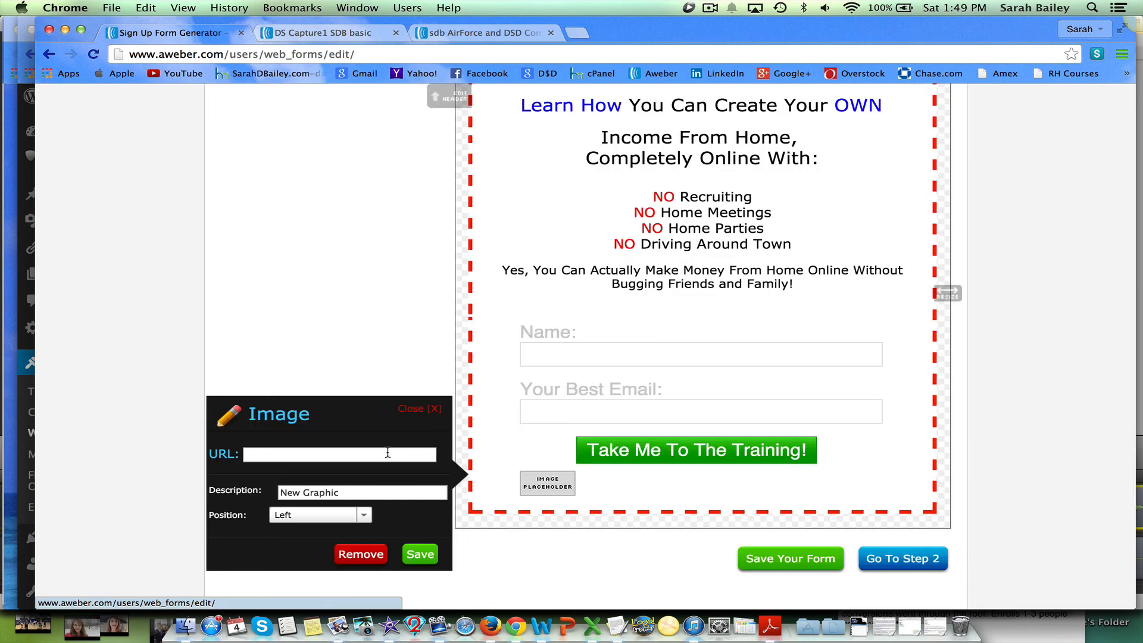
{"action": "left_click", "coordinate": [431, 409]}
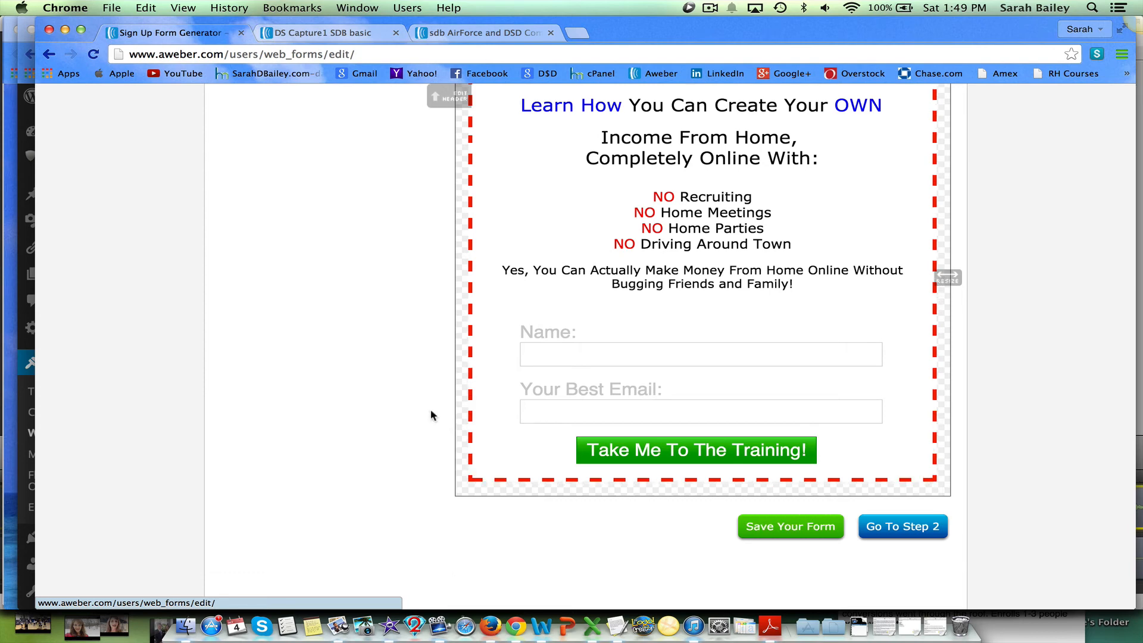
Save the form design and continue to the form settings step.
{"action": "left_click", "coordinate": [783, 528]}
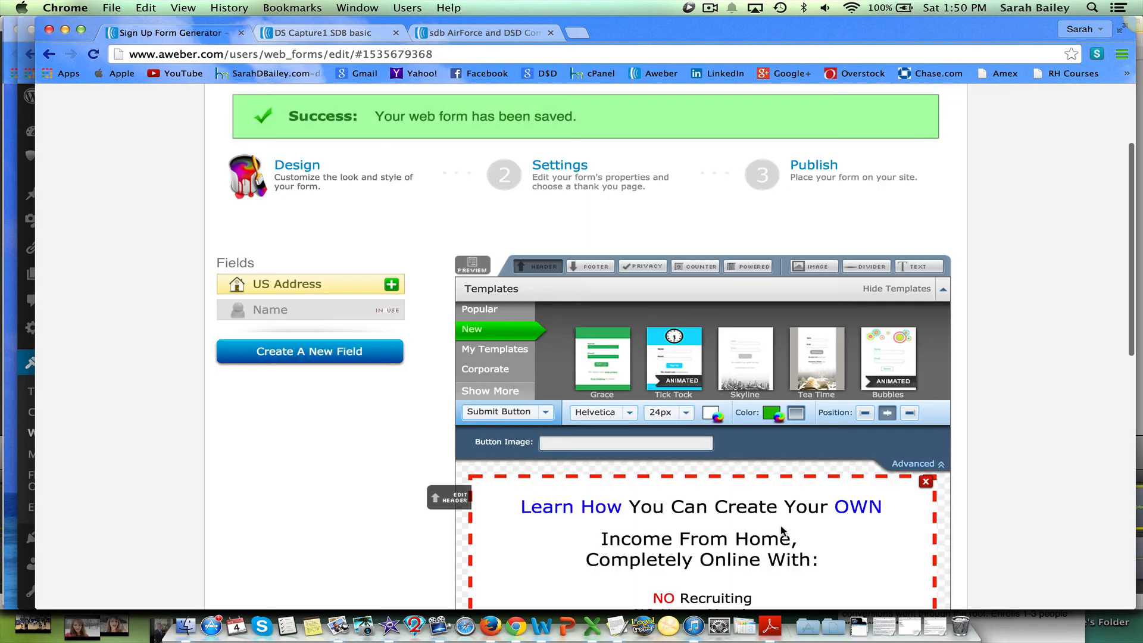
{"action": "scroll", "coordinate": [782, 528], "scroll_direction": "down", "scroll_amount": 3}
{"action": "scroll", "coordinate": [782, 530], "scroll_direction": "down", "scroll_amount": 5}
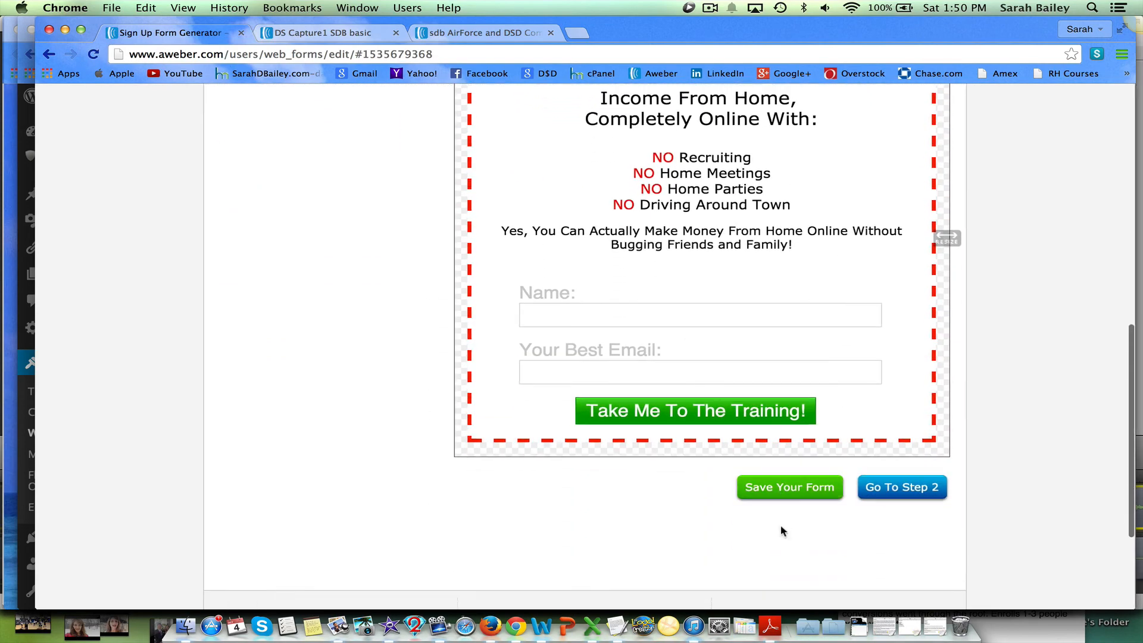
{"action": "left_click", "coordinate": [896, 491]}
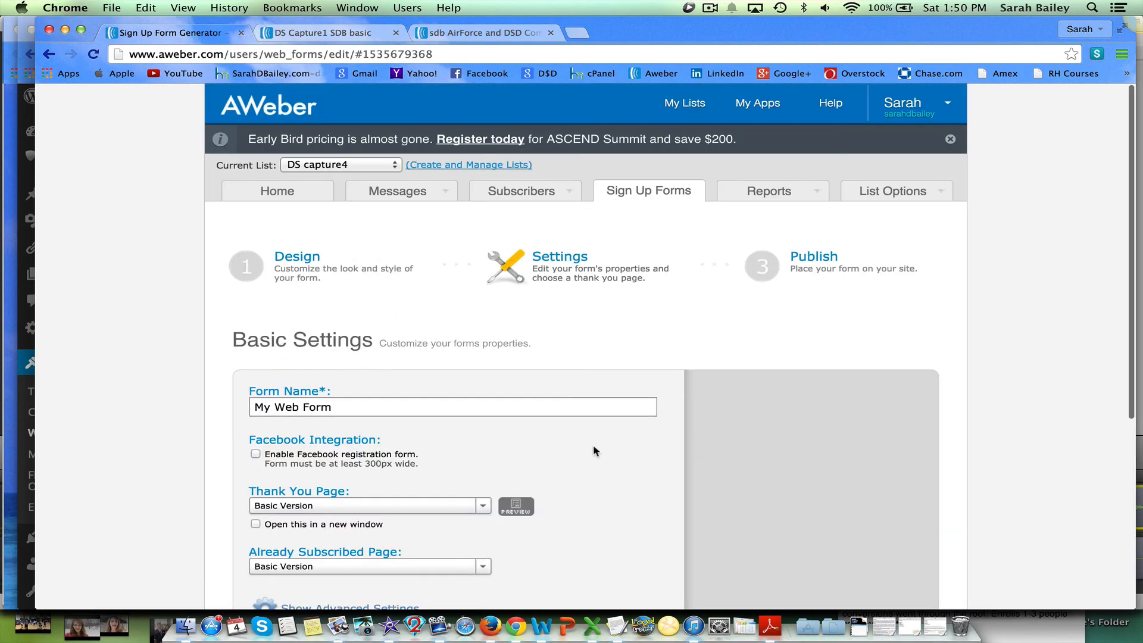
Rename the form to "DS capture 4".
{"action": "scroll", "coordinate": [594, 444], "scroll_direction": "down", "scroll_amount": 1}
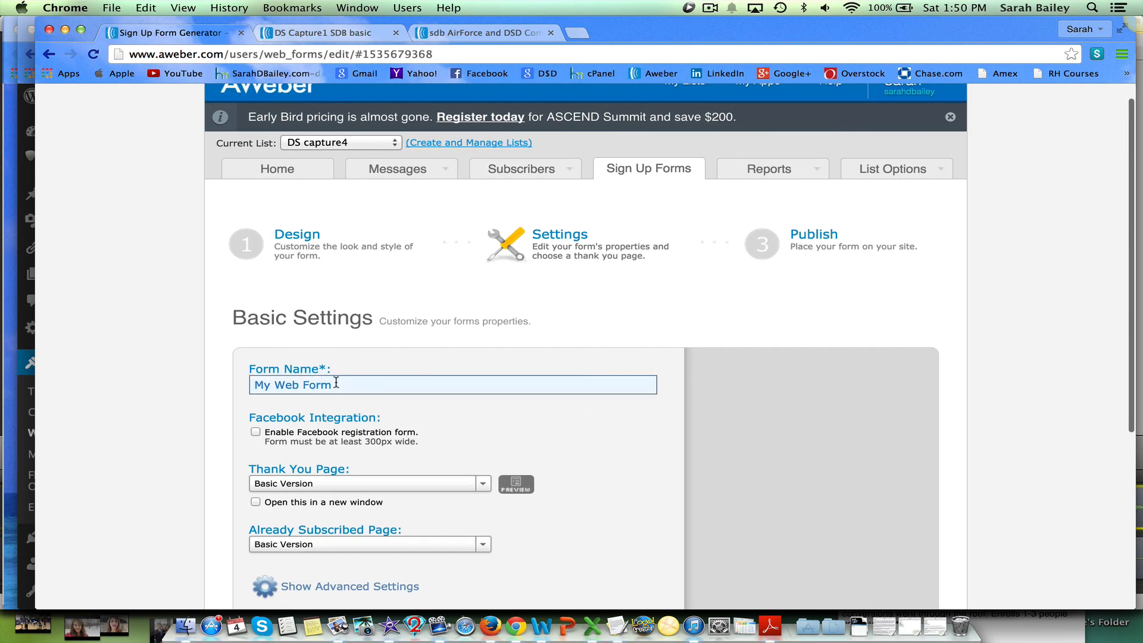
{"action": "left_click_drag", "start_coordinate": [335, 384], "coordinate": [246, 382]}
{"action": "type", "text": "DS"}
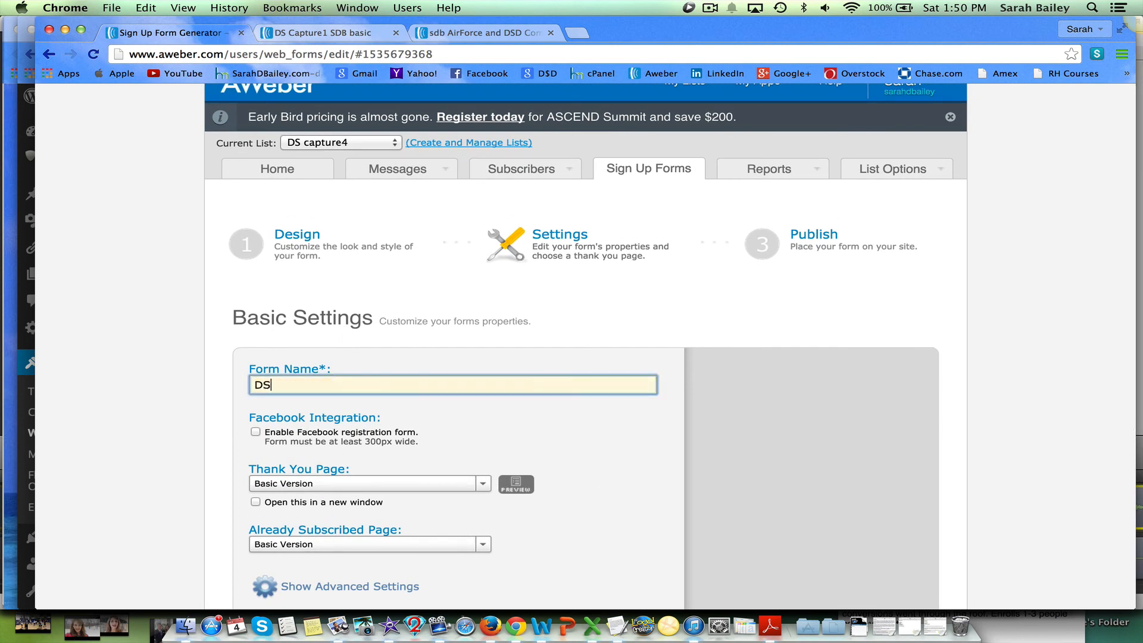
{"action": "type", "text": " capture 4"}
{"action": "left_click", "coordinate": [454, 427]}
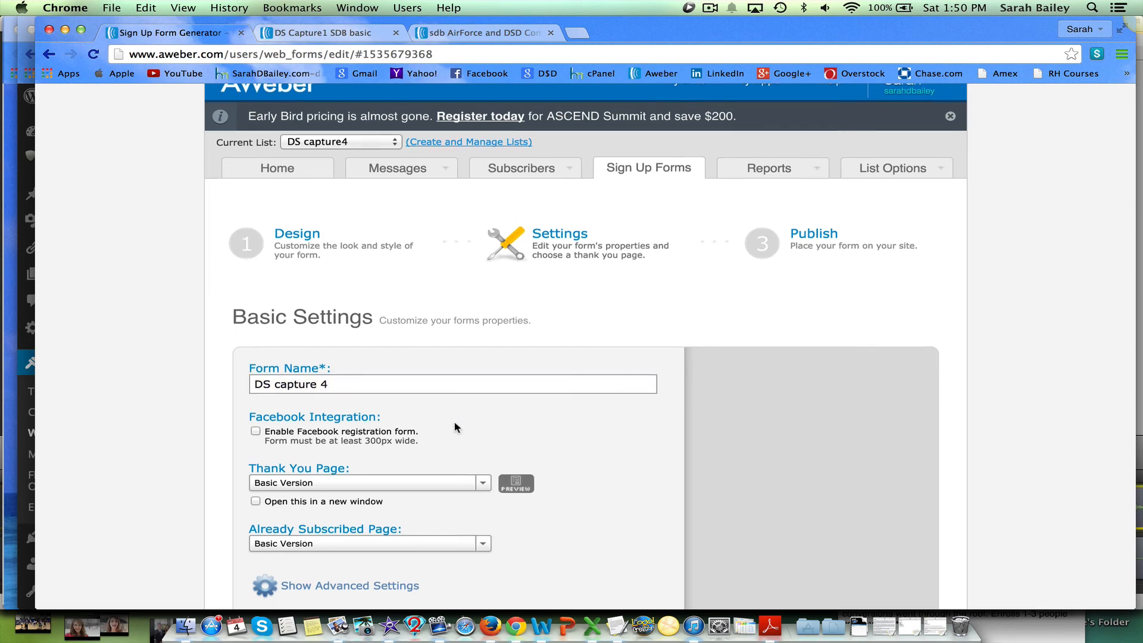
{"action": "scroll", "coordinate": [488, 432], "scroll_direction": "down", "scroll_amount": 3}
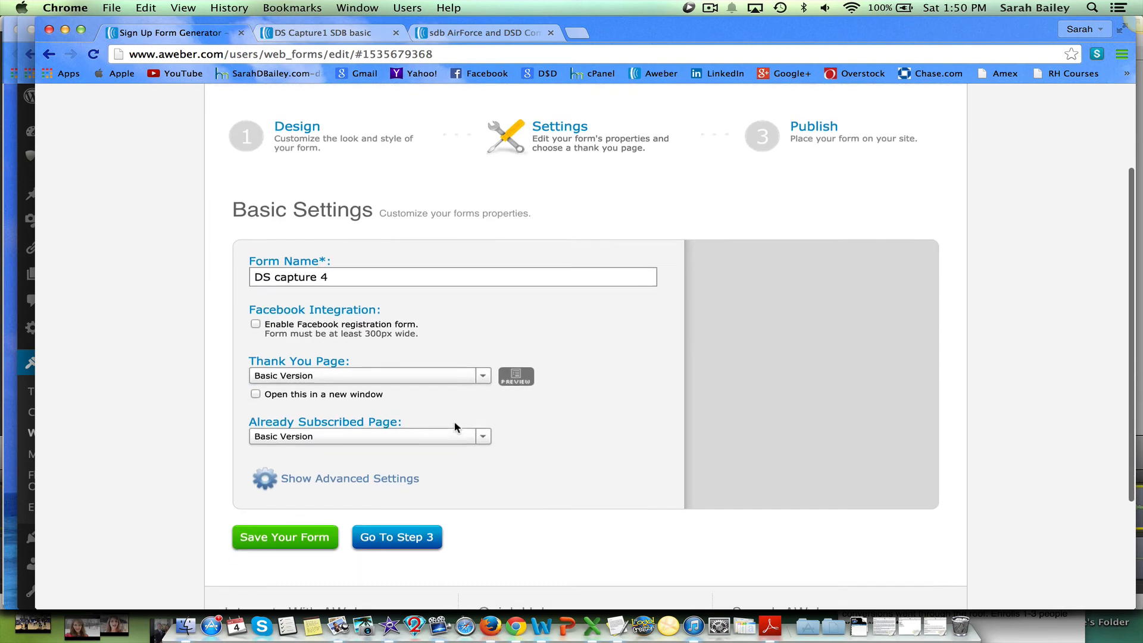
{"action": "left_click", "coordinate": [483, 382]}
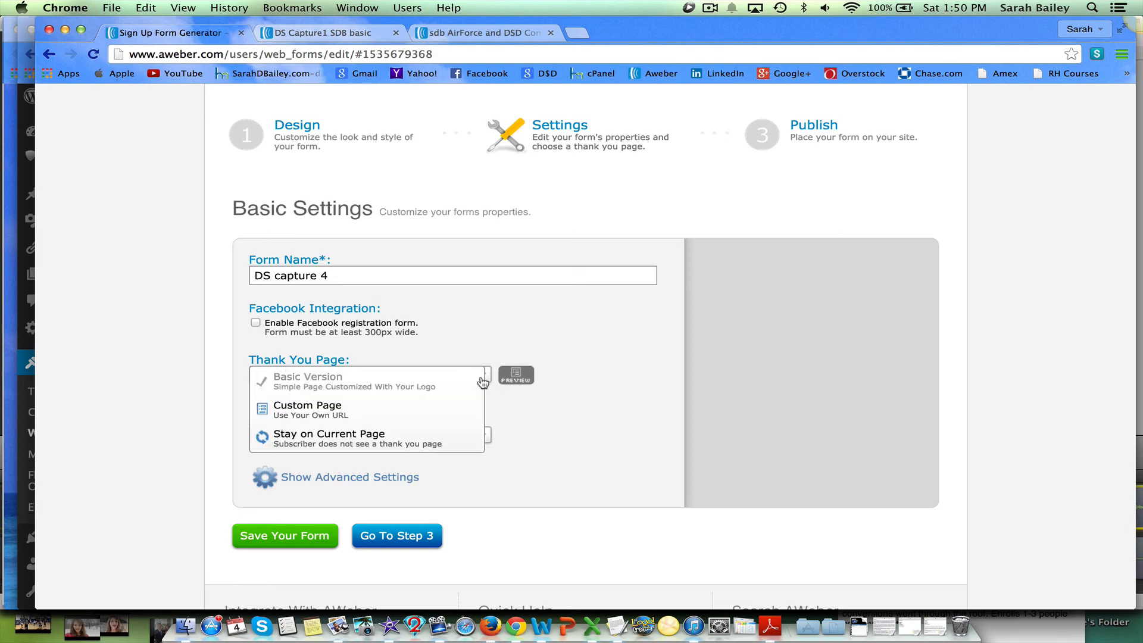
{"action": "left_click", "coordinate": [360, 408]}
{"action": "left_click", "coordinate": [355, 394]}
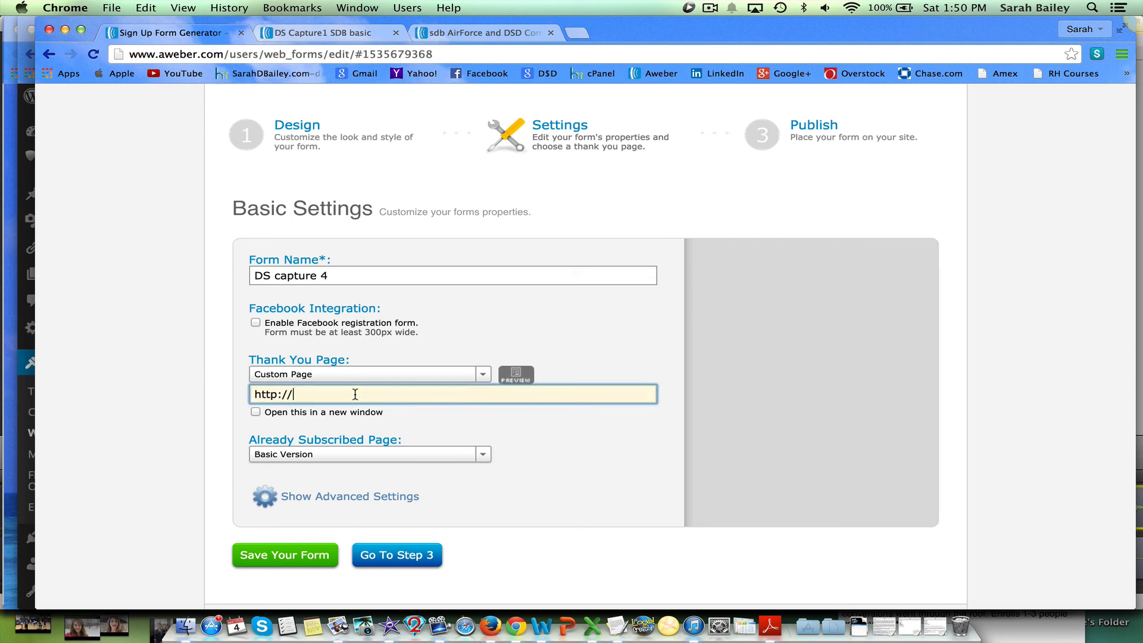
{"action": "left_click_drag", "start_coordinate": [355, 394], "coordinate": [244, 394]}
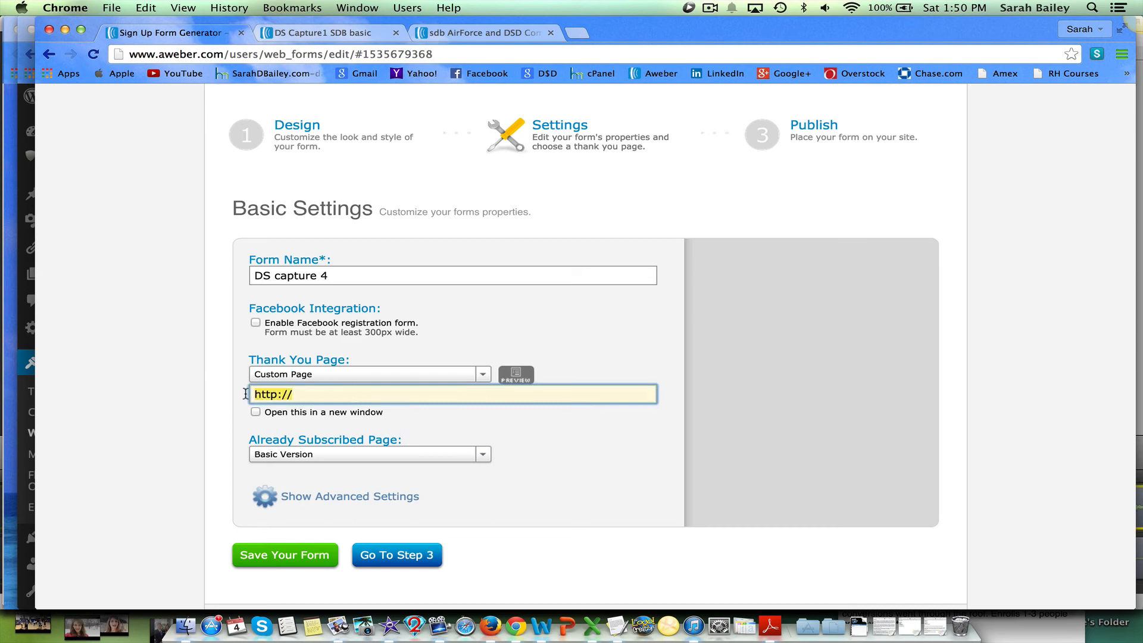
{"action": "left_click", "coordinate": [310, 395]}
{"action": "type", "text": "dsdropship.com"}
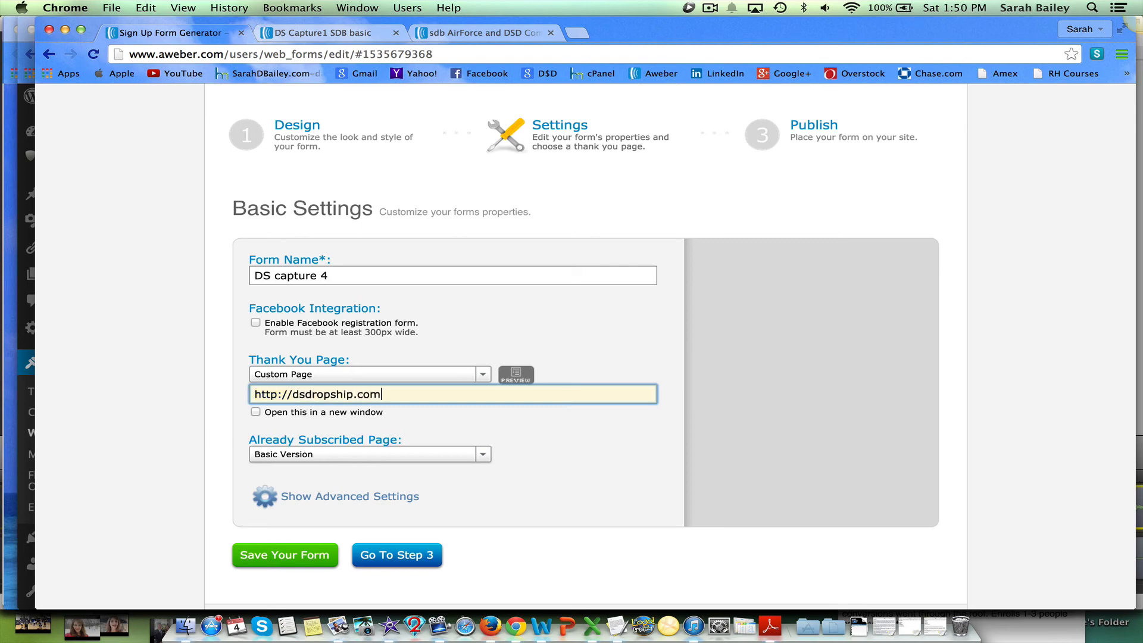
{"action": "left_click", "coordinate": [514, 426]}
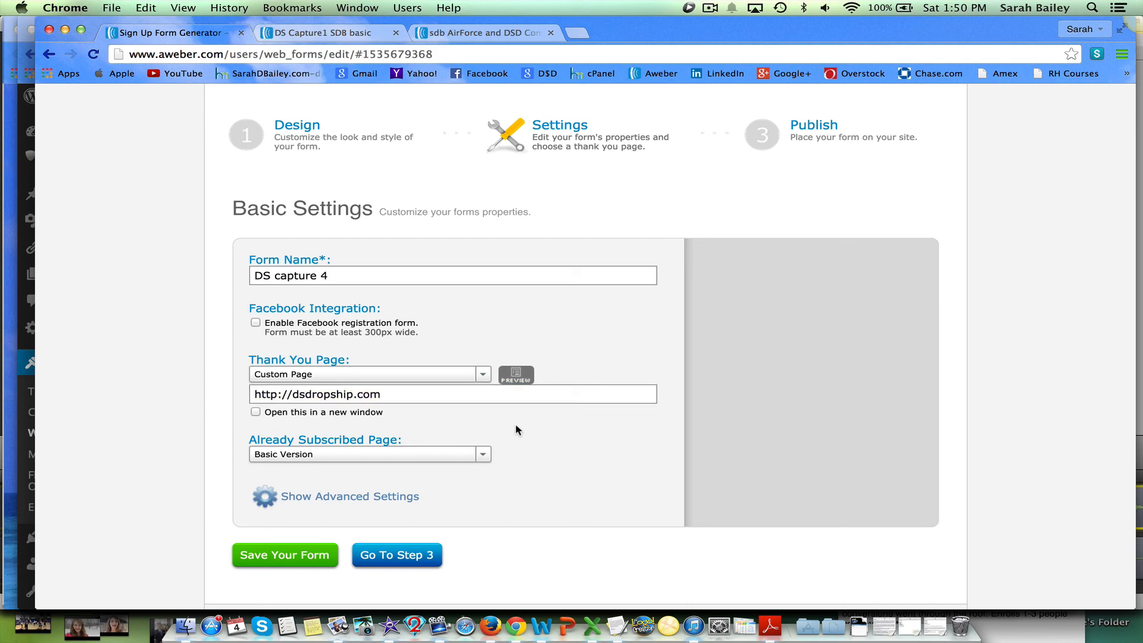
{"action": "left_click", "coordinate": [483, 457]}
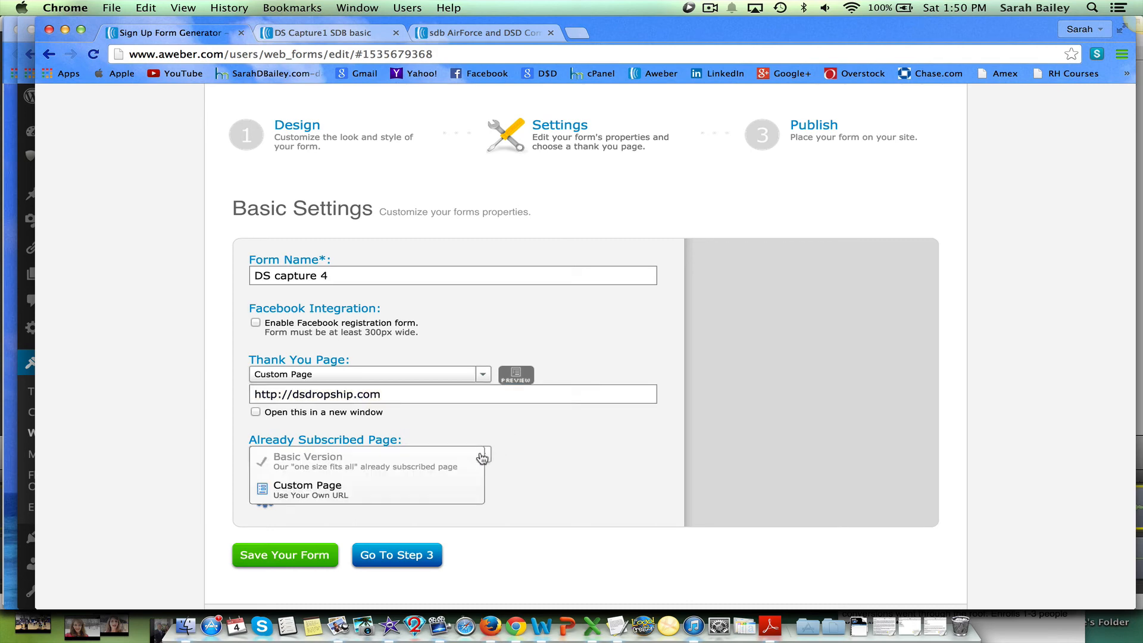
{"action": "left_click", "coordinate": [364, 491]}
{"action": "left_click", "coordinate": [337, 475]}
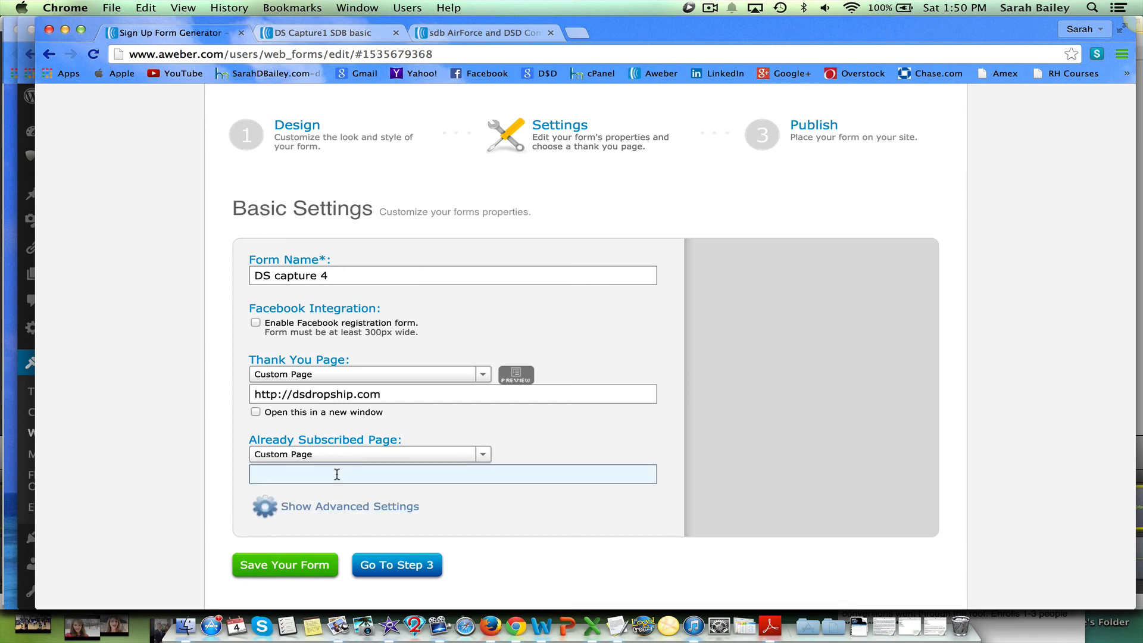
{"action": "type", "text": "http://"}
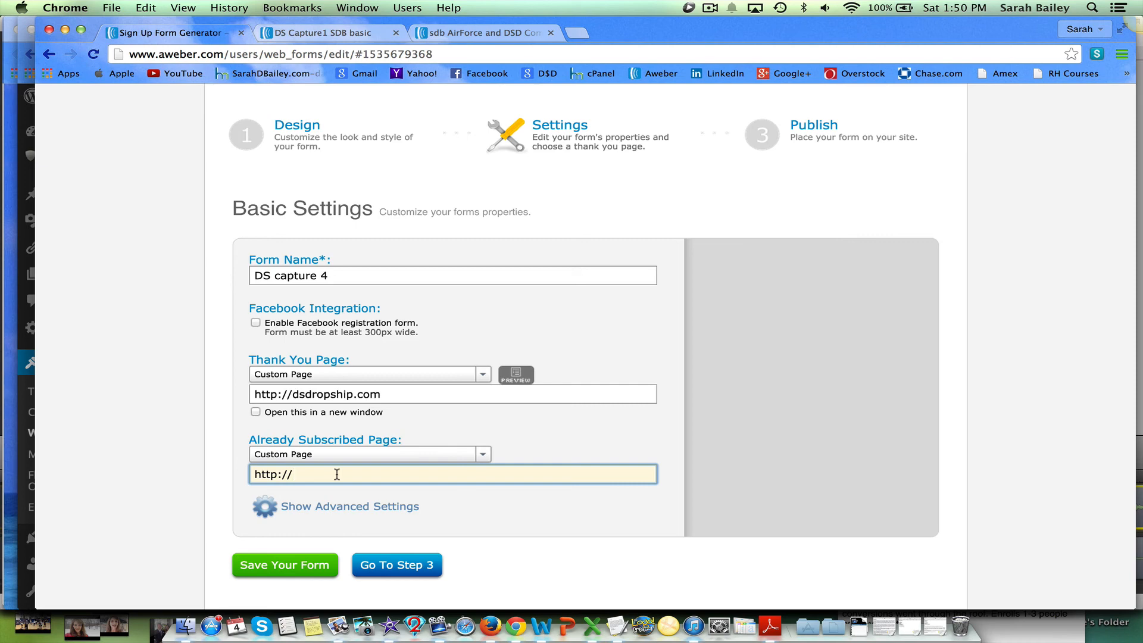
{"action": "type", "text": "dsdropship.com"}
Save the form settings and continue to the publish step.
{"action": "left_click", "coordinate": [297, 568]}
{"action": "scroll", "coordinate": [546, 536], "scroll_direction": "down", "scroll_amount": 4}
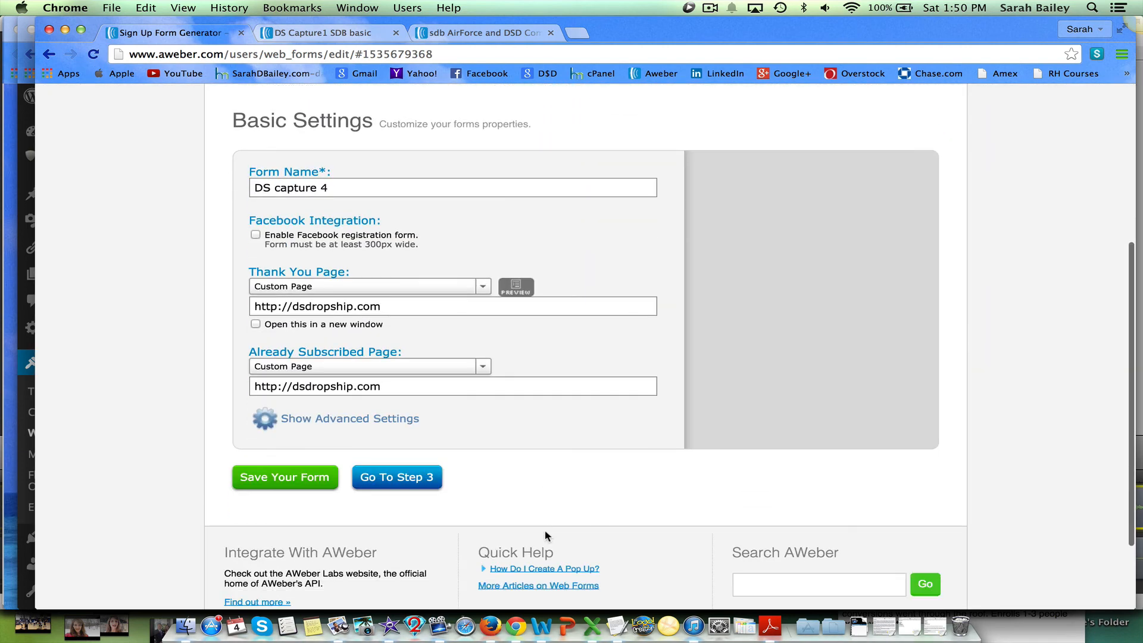
{"action": "left_click", "coordinate": [412, 481]}
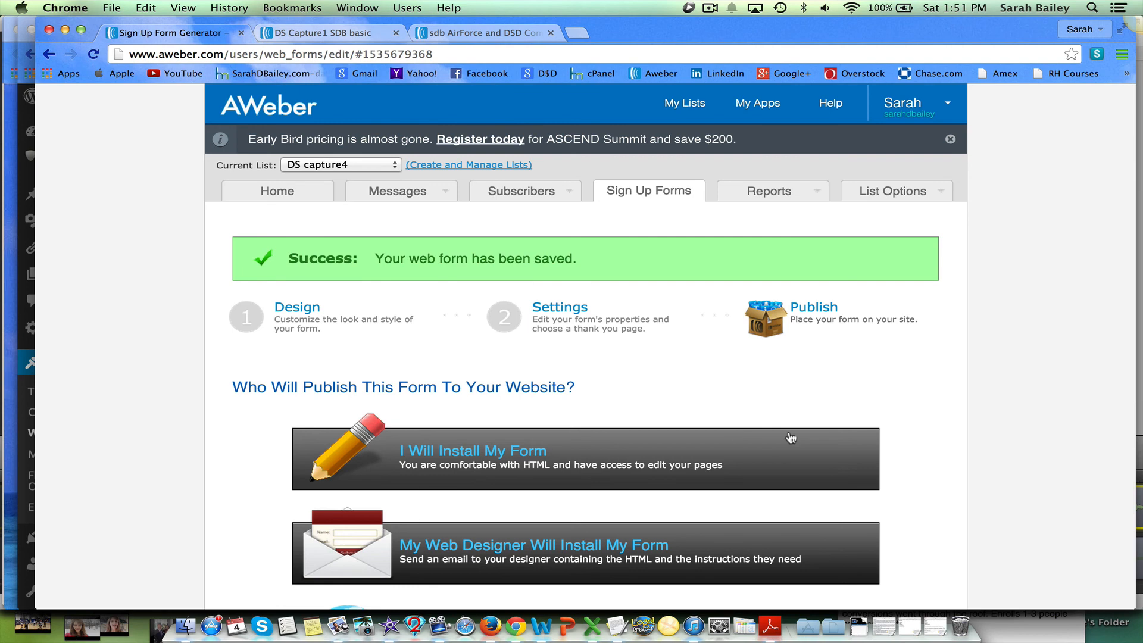
Choose to have AWeber host the form.
{"action": "scroll", "coordinate": [744, 437], "scroll_direction": "down", "scroll_amount": 5}
{"action": "scroll", "coordinate": [791, 438], "scroll_direction": "up", "scroll_amount": 2}
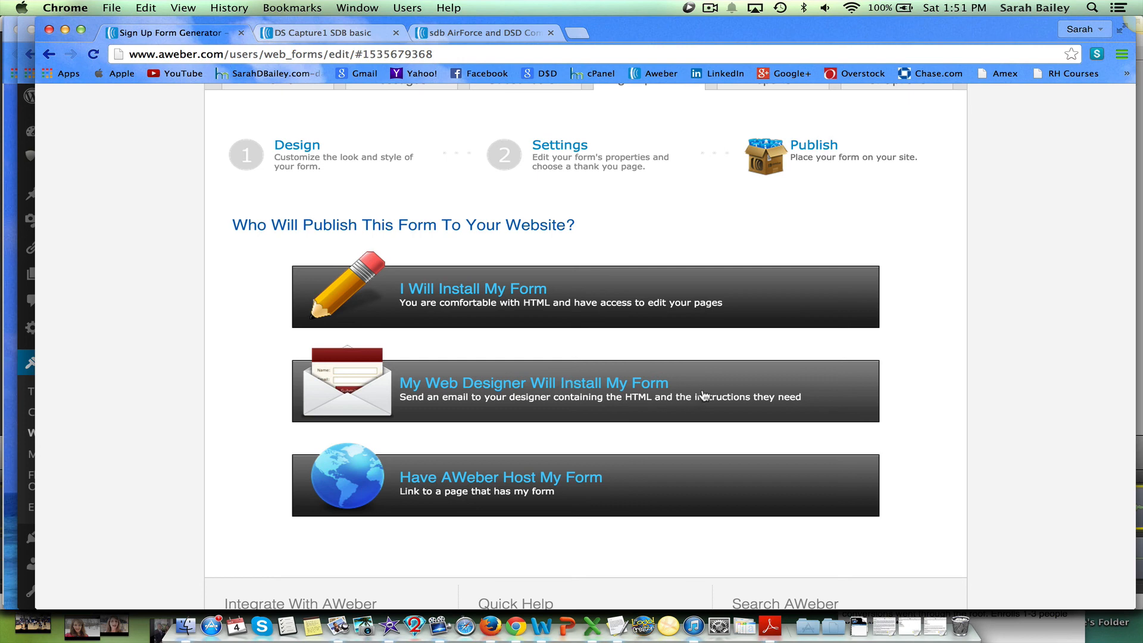
{"action": "scroll", "coordinate": [704, 396], "scroll_direction": "down", "scroll_amount": 3}
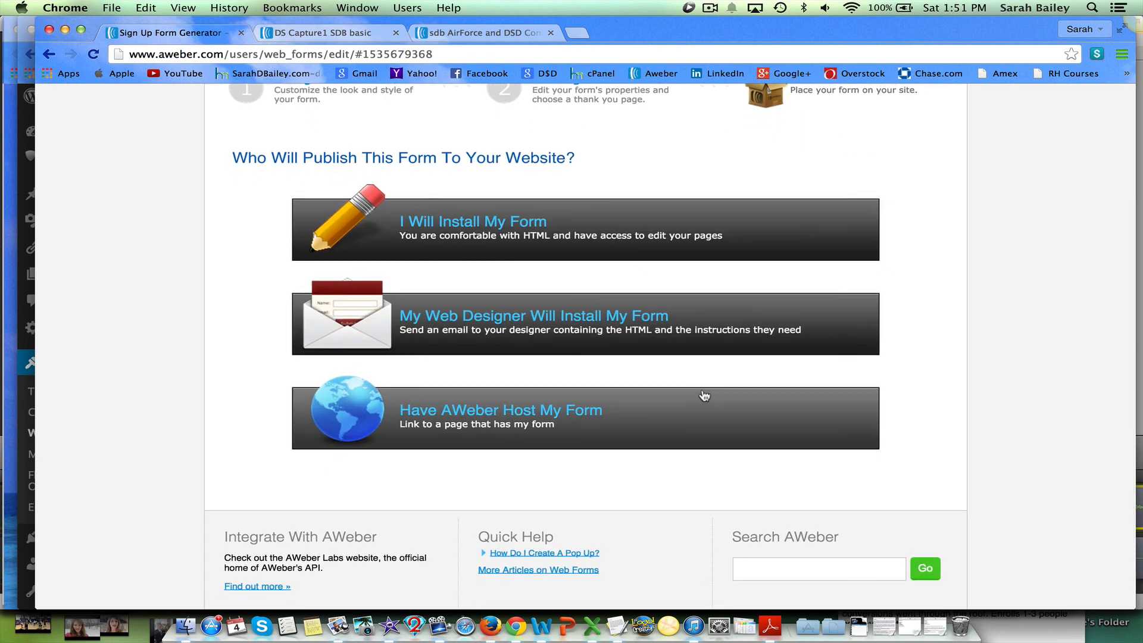
{"action": "left_click", "coordinate": [566, 411]}
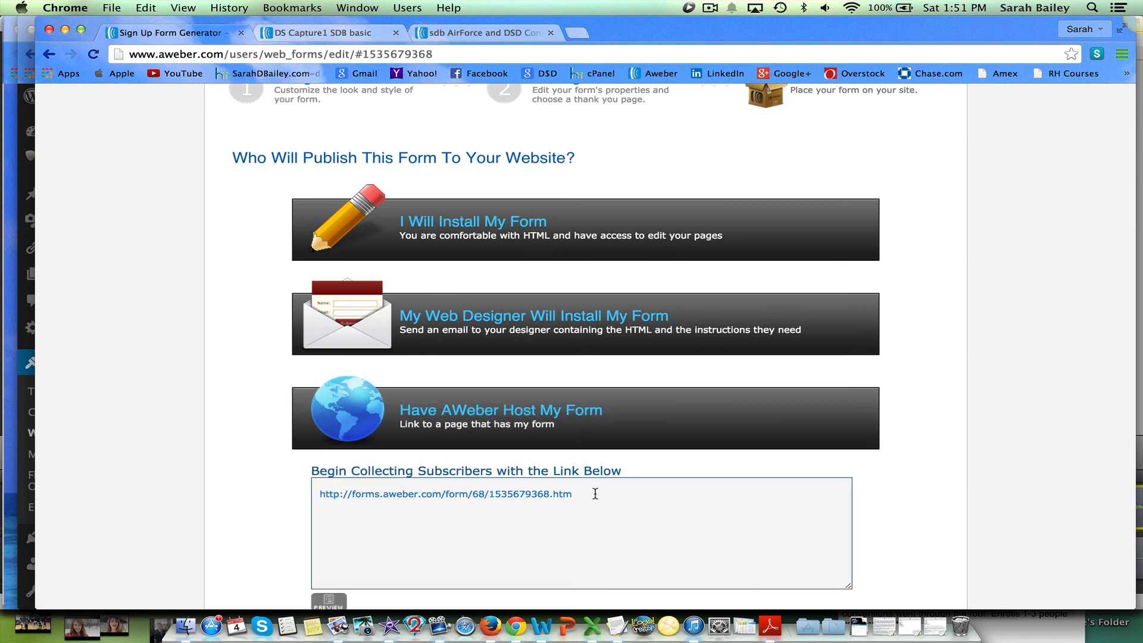
Select the hosted form link and open it in a new browser tab.
{"action": "left_click", "coordinate": [574, 496]}
{"action": "key", "text": "super+c"}
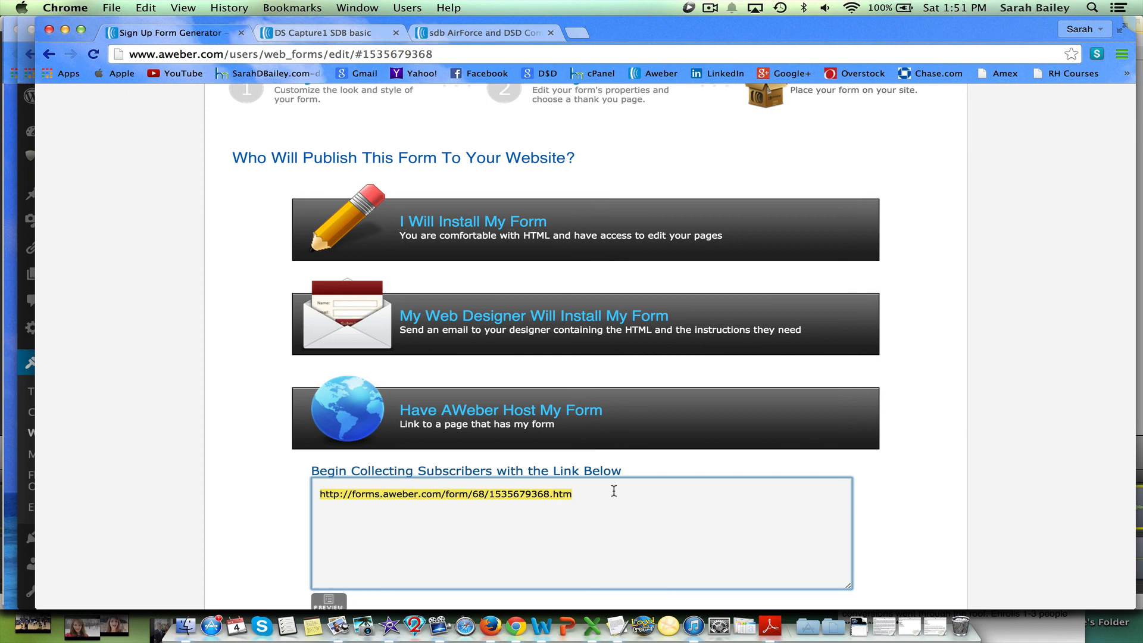
{"action": "left_click", "coordinate": [576, 33]}
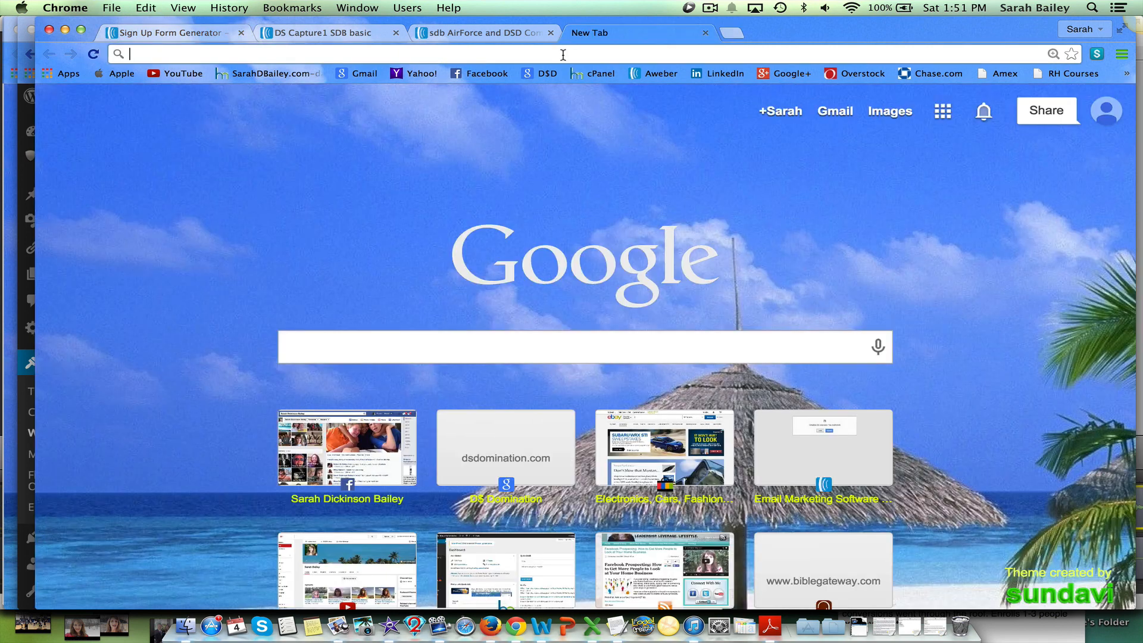
{"action": "key", "text": "super+v"}
{"action": "key", "text": "Return"}
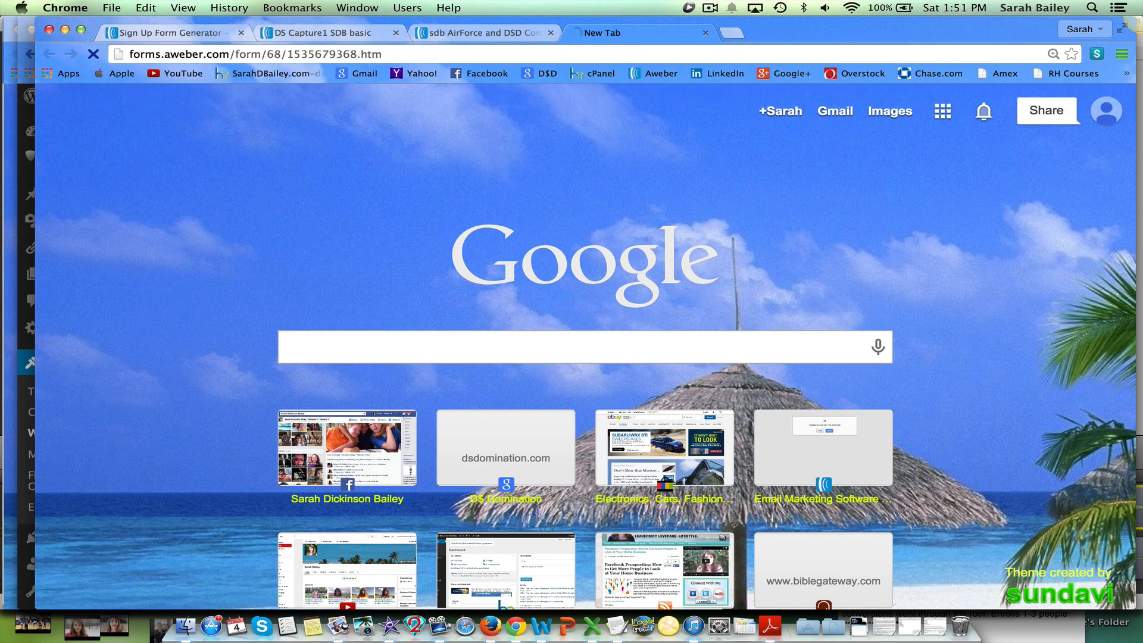